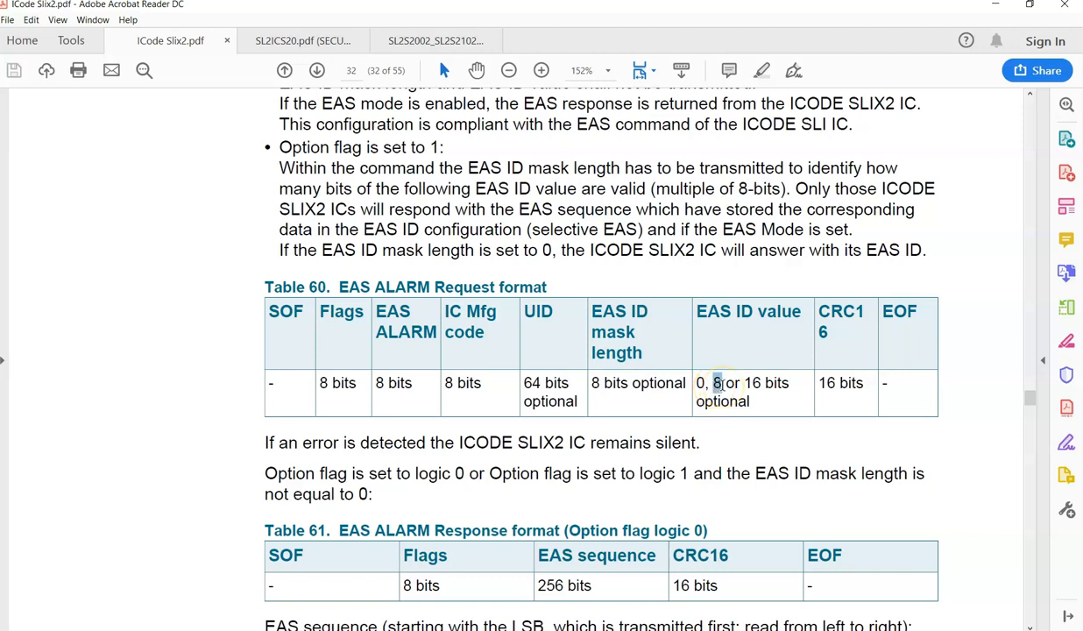
Examine the EAS ID value sizes in Table 60 and the EAS ALARM response format with its EAS sequence in Table 61.
left_click(753, 393)
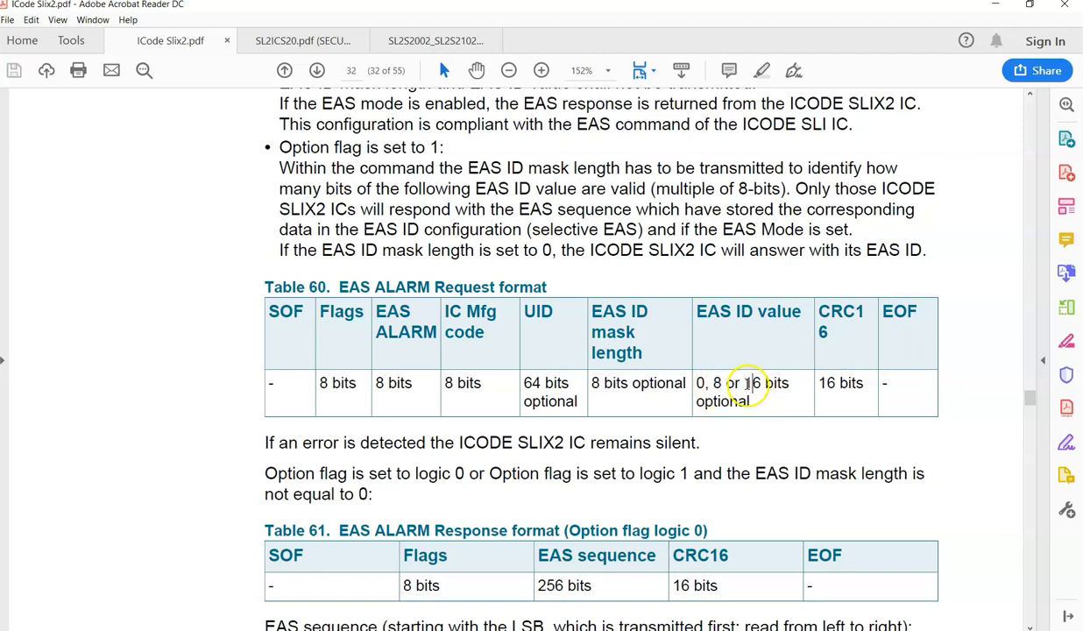
left_click(750, 401)
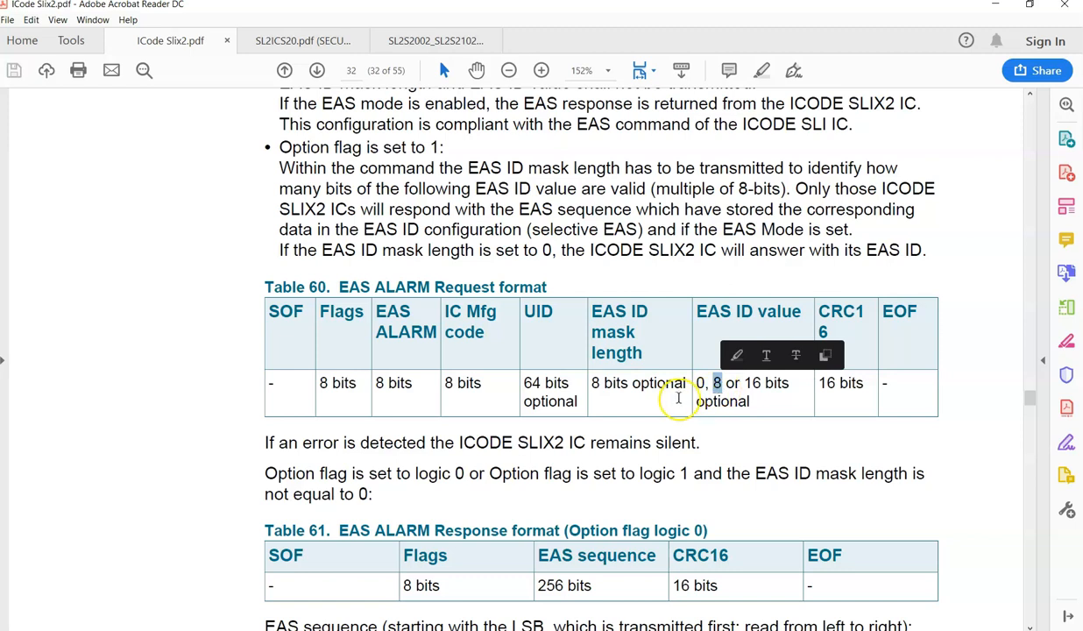
left_click(719, 441)
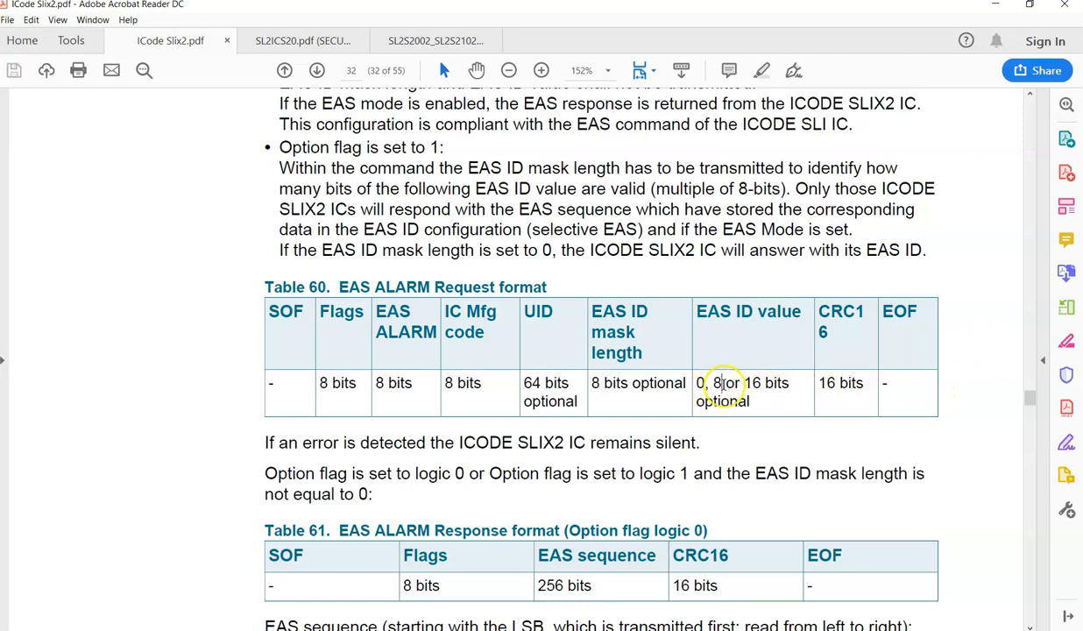
scroll(442, 162, "up", 3)
scroll(541, 383, "down", 2)
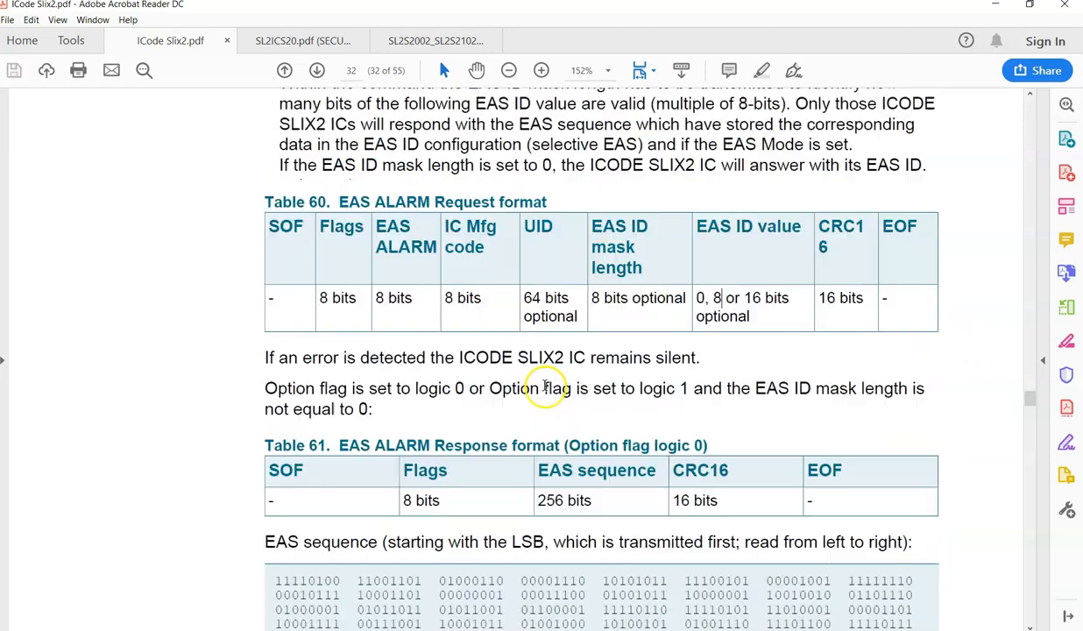
scroll(542, 383, "down", 6)
scroll(626, 396, "down", 1)
scroll(691, 452, "up", 4)
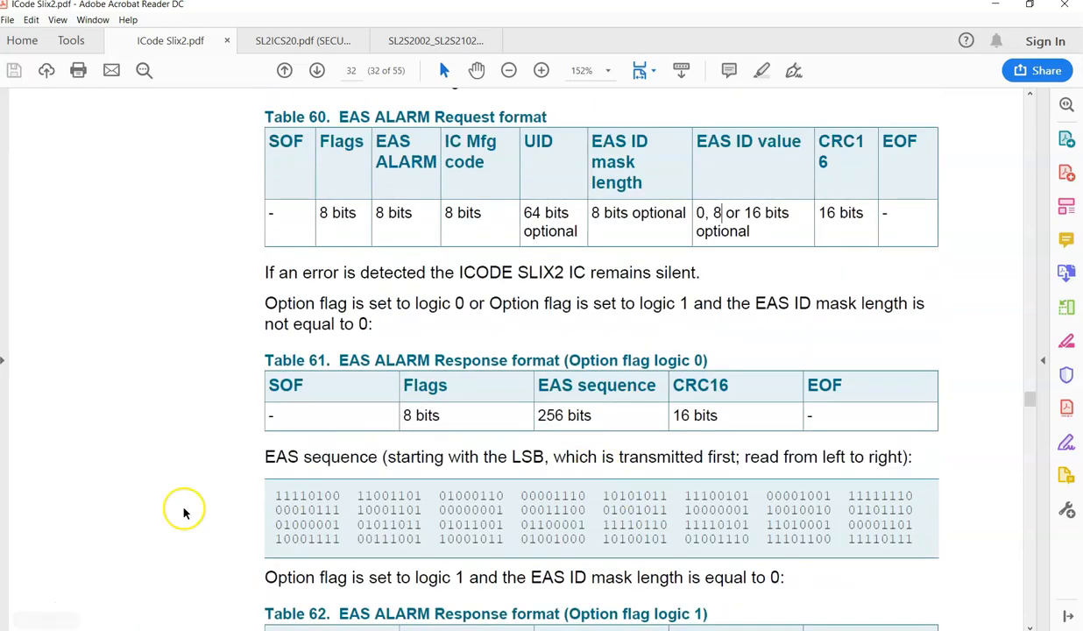
scroll(459, 415, "up", 3)
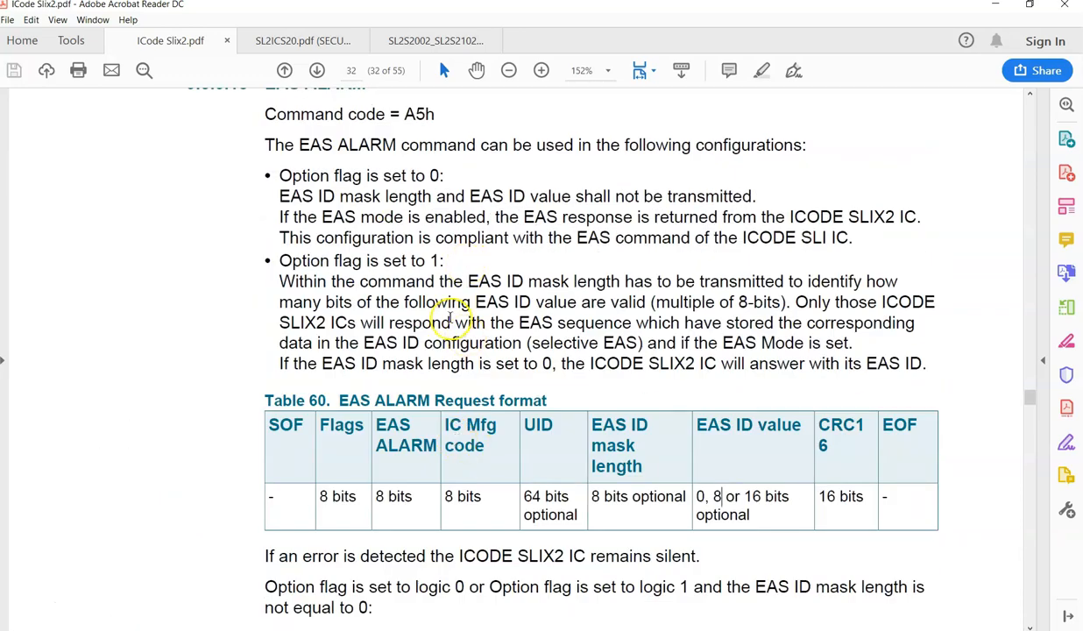
scroll(454, 318, "up", 1)
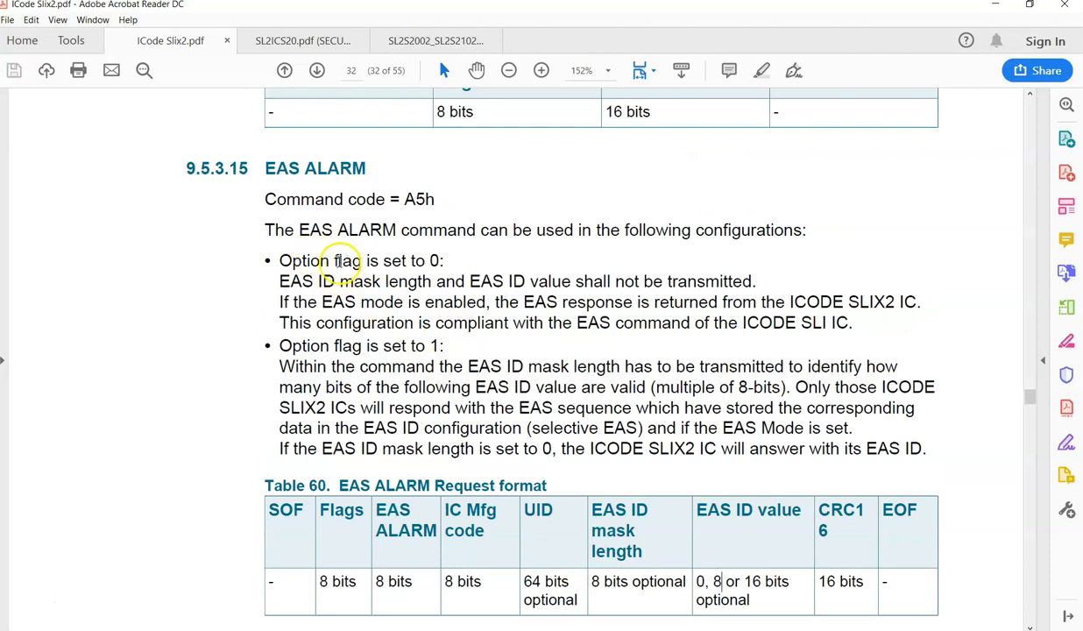
Read the rules in section 9.5.3.15 EAS ALARM for the configuration with the option flag set to 0.
left_click_drag(279, 260, 443, 262)
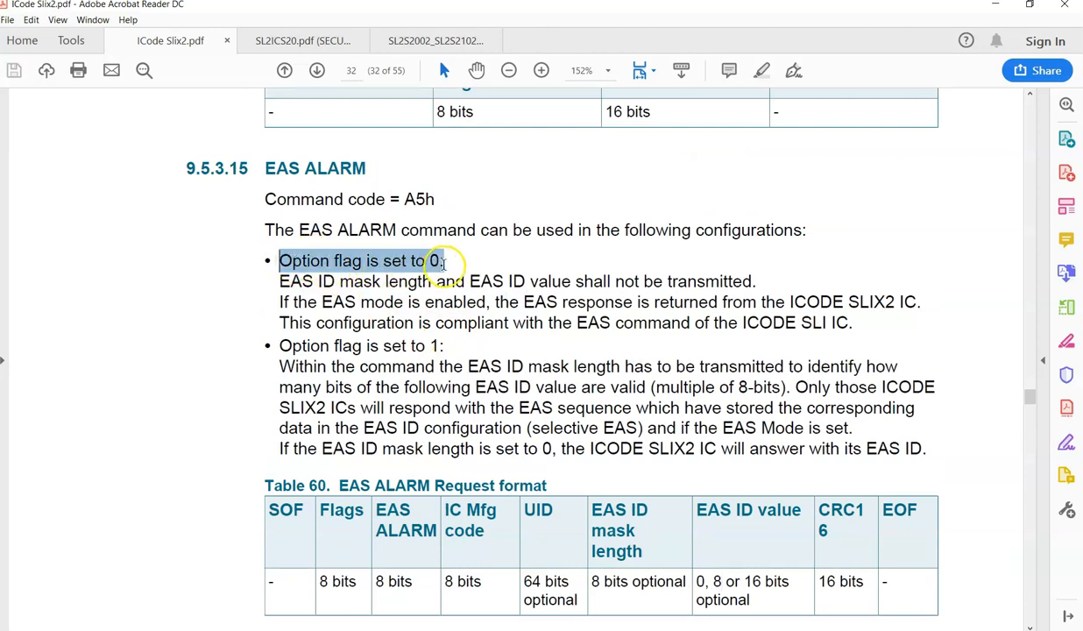
mouse_move(277, 280)
left_mouse_down()
mouse_move(738, 321)
mouse_move(863, 322)
mouse_move(539, 329)
mouse_move(320, 292)
mouse_move(279, 264)
left_mouse_up()
left_click(754, 333)
left_click(724, 350)
left_click(312, 367)
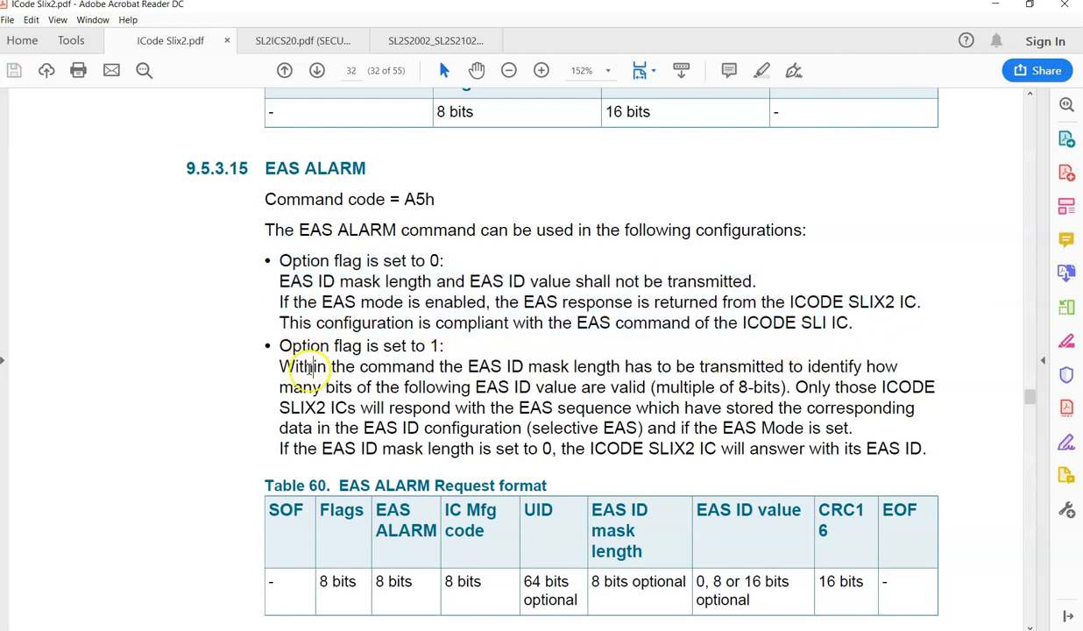
Read the EAS ALARM rules for the option flag set to 1 and compare them with the Table 60 request format.
scroll(312, 372, "down", 1)
left_click_drag(280, 318, 445, 321)
left_click(404, 358)
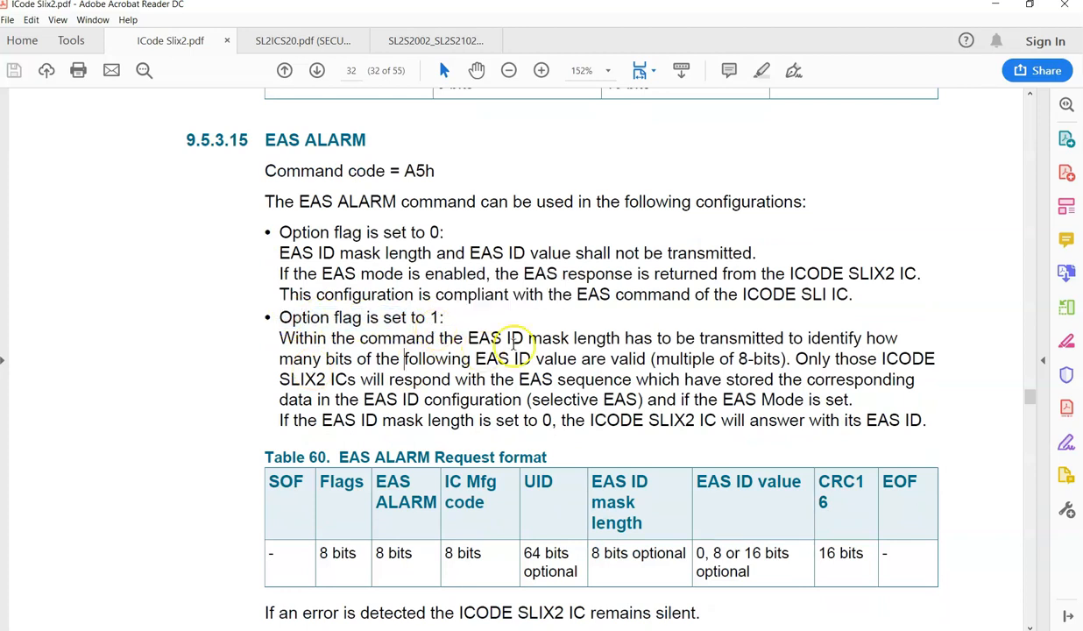
scroll(467, 340, "down", 2)
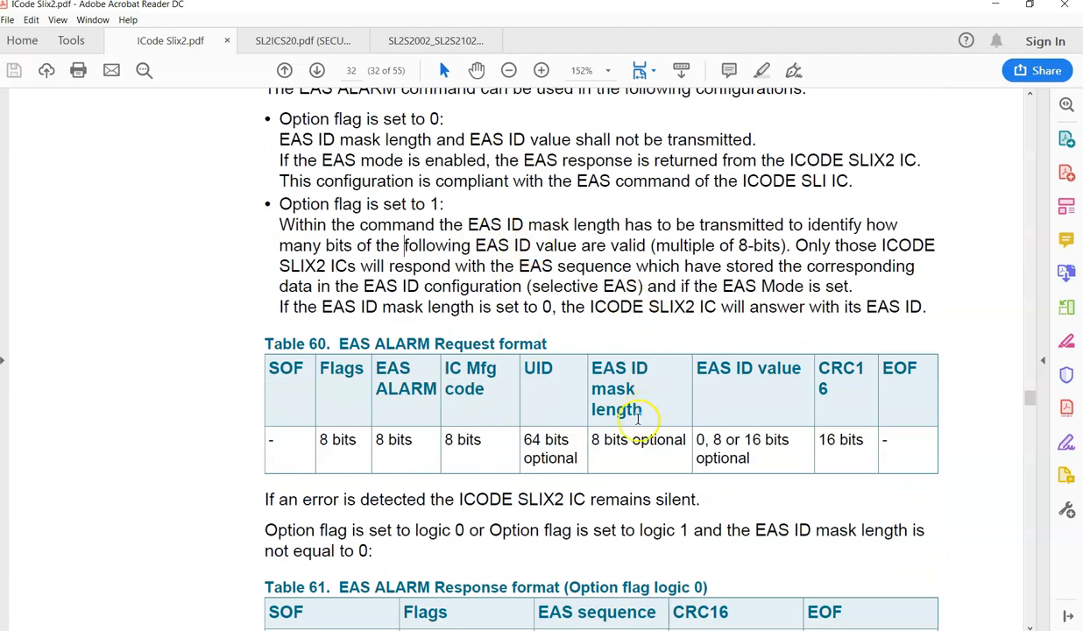
scroll(635, 422, "down", 1)
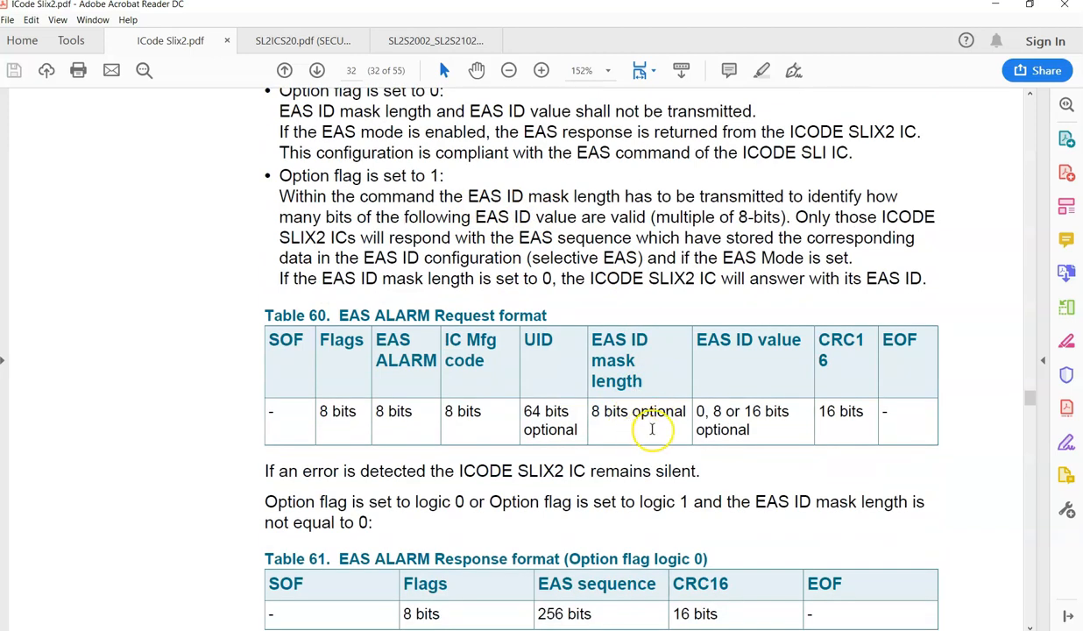
scroll(662, 429, "up", 5)
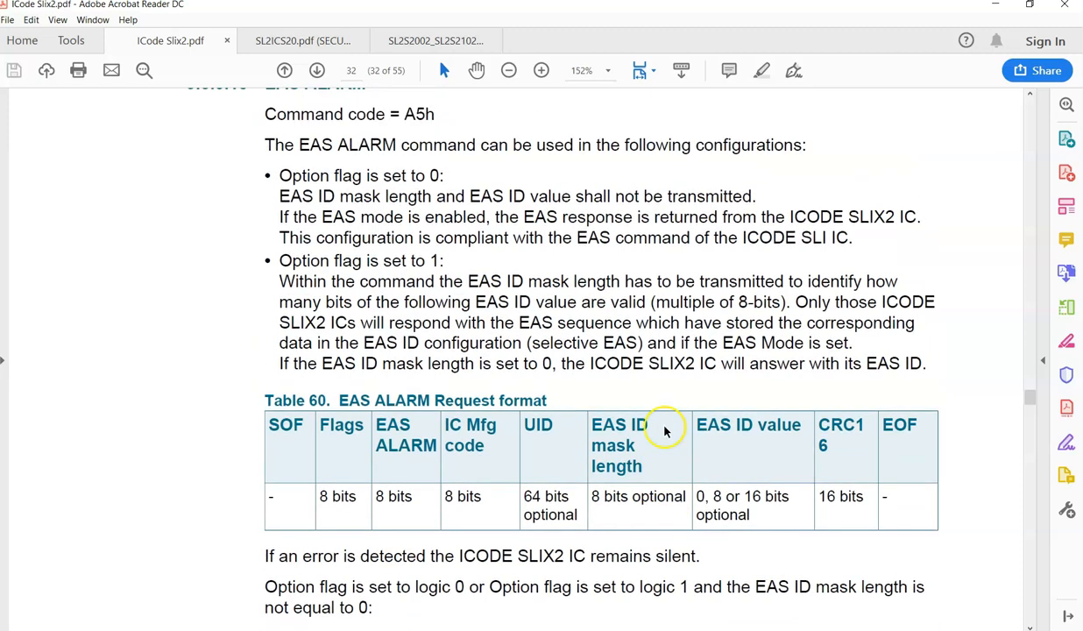
scroll(657, 439, "up", 1)
scroll(552, 316, "down", 4)
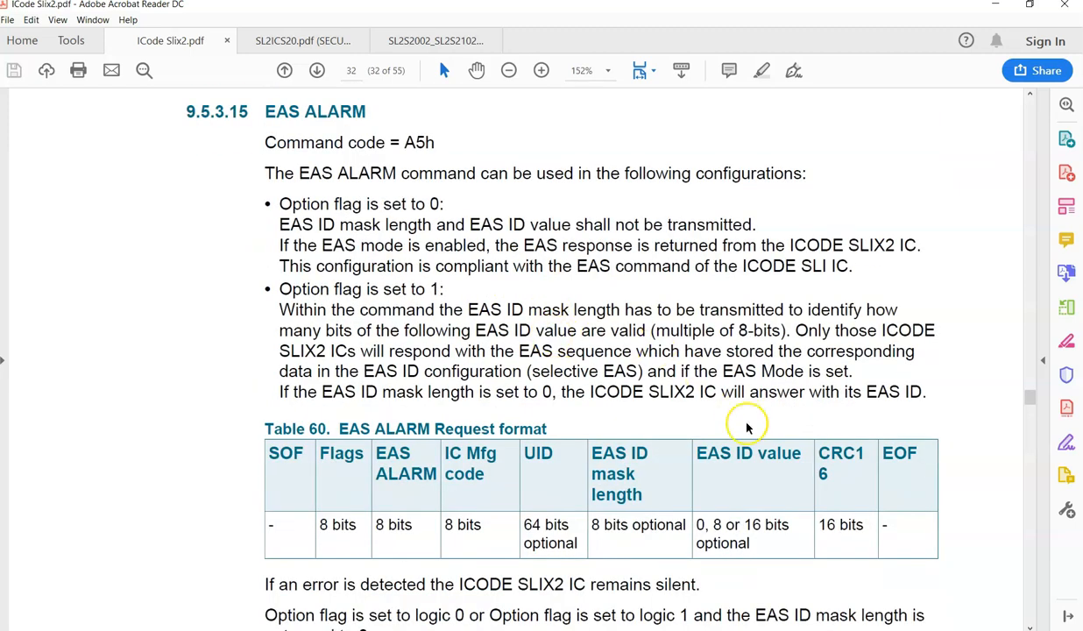
scroll(727, 433, "down", 3)
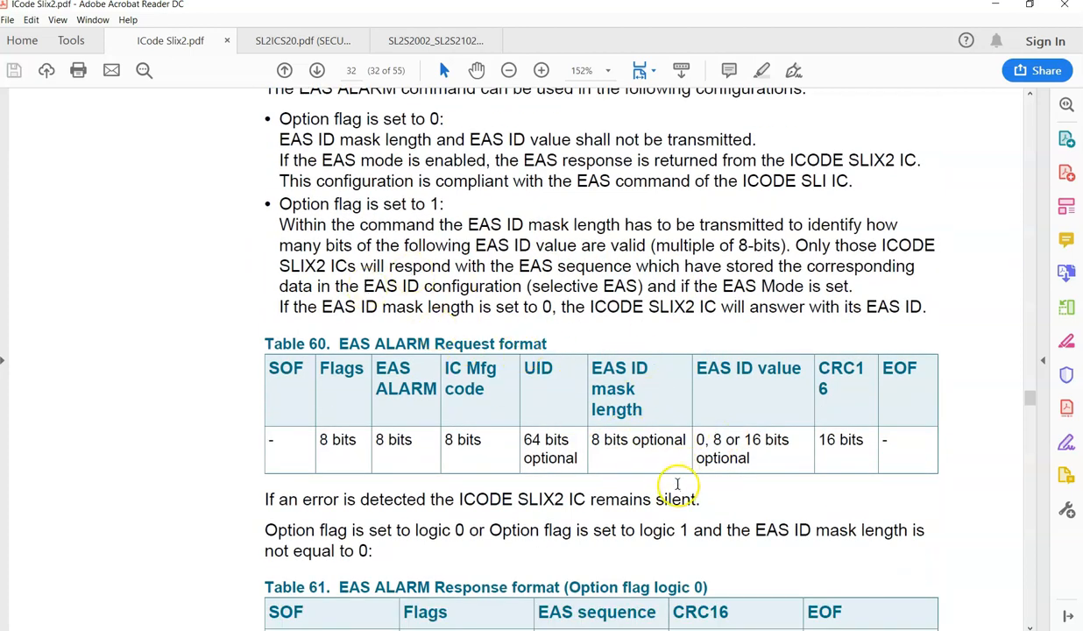
scroll(441, 373, "up", 1)
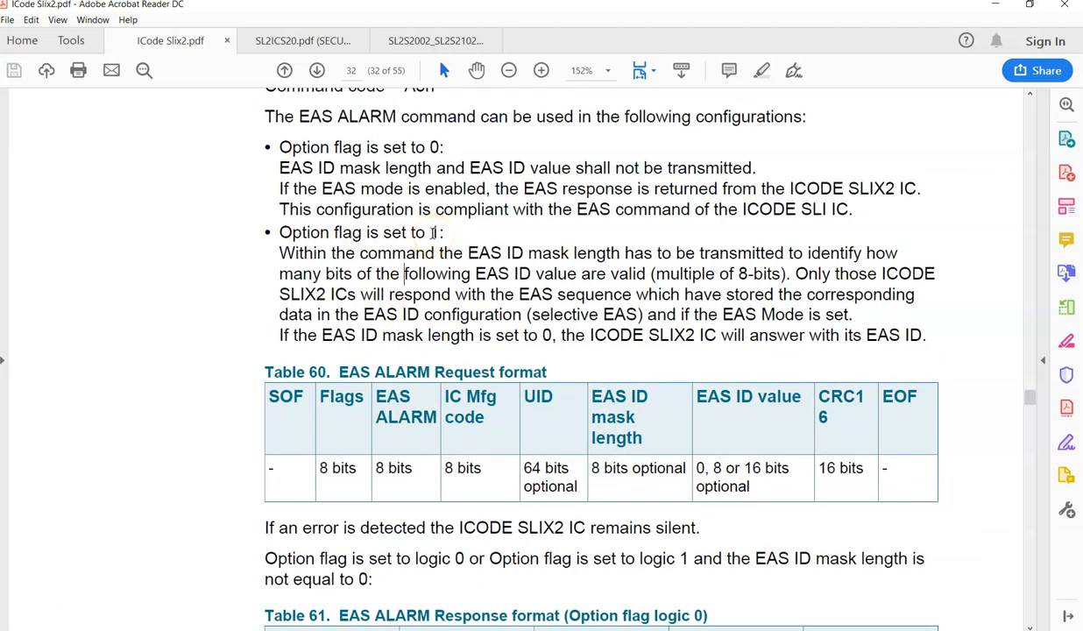
left_click_drag(279, 254, 914, 342)
left_click(375, 242)
Examine the optional EAS ID mask length field and the 0, 8 or 16 bit EAS ID value options in Table 60.
left_click_drag(592, 469, 672, 470)
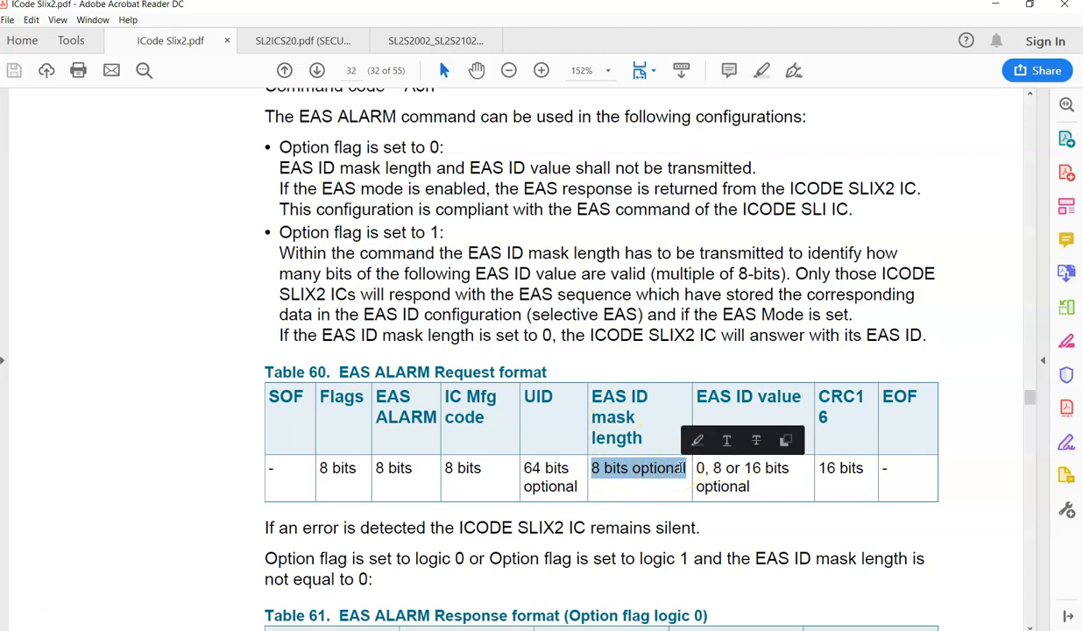
left_click(723, 474)
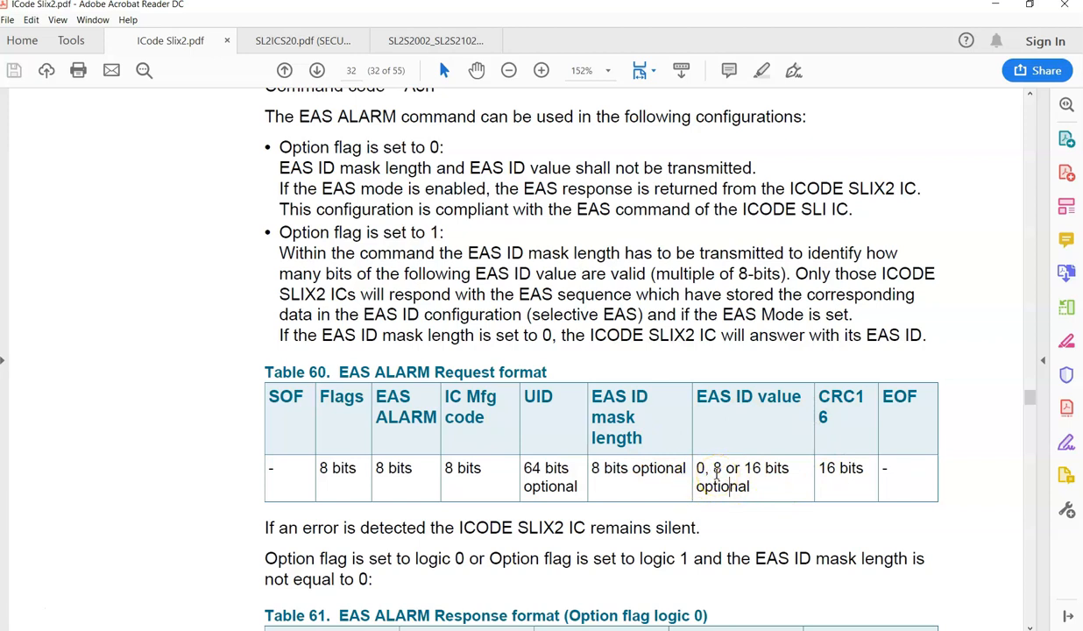
left_click_drag(697, 468, 708, 468)
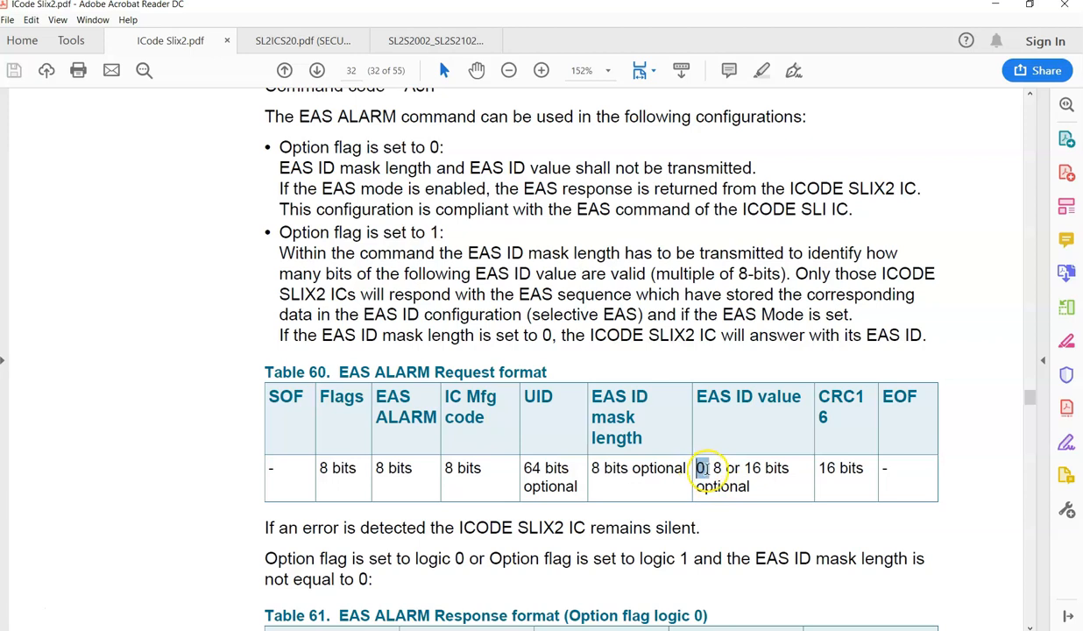
left_click(710, 474)
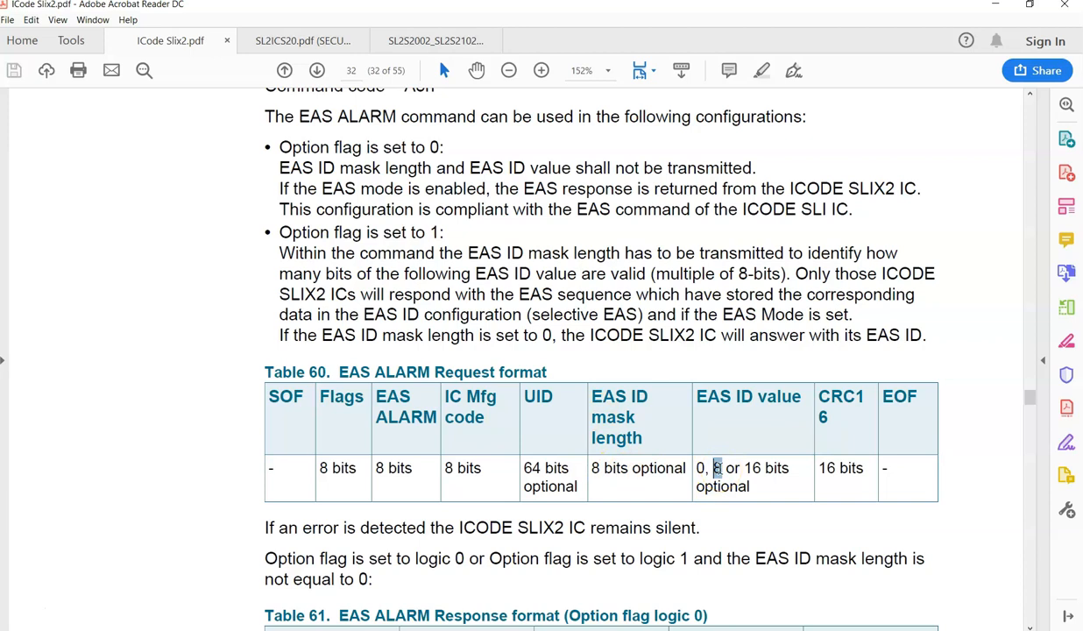
left_click(726, 462)
left_click_drag(745, 467, 764, 472)
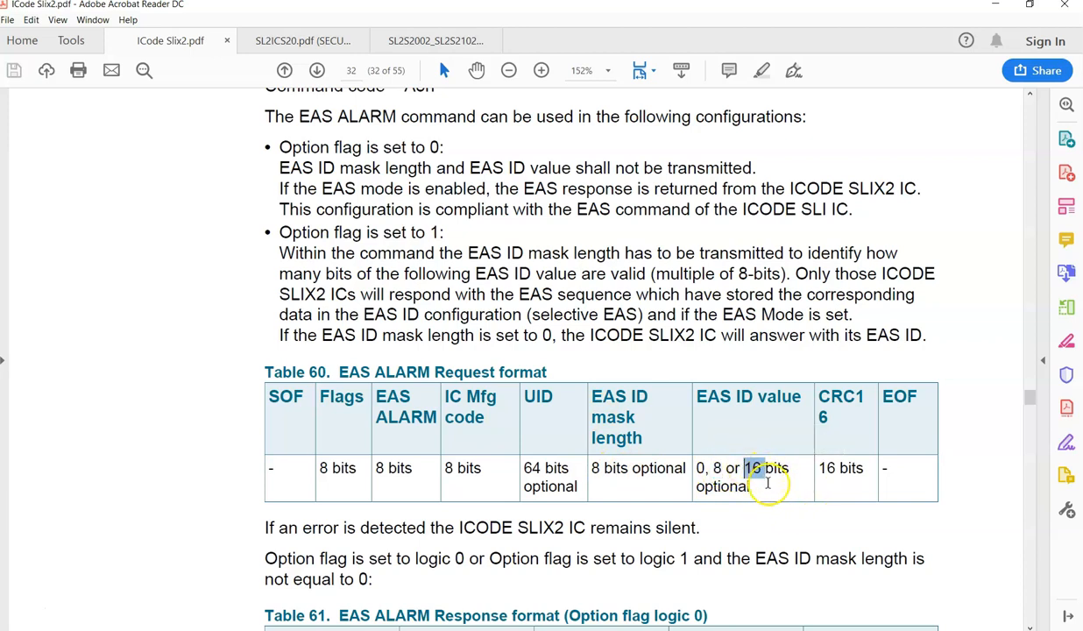
left_click(721, 486)
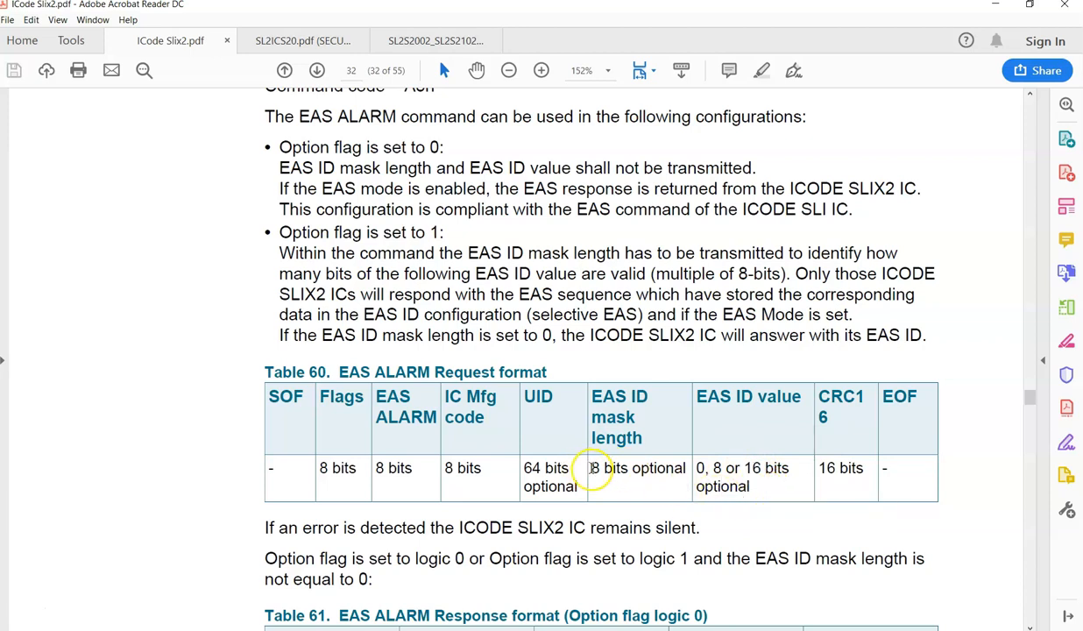
left_click_drag(592, 467, 666, 468)
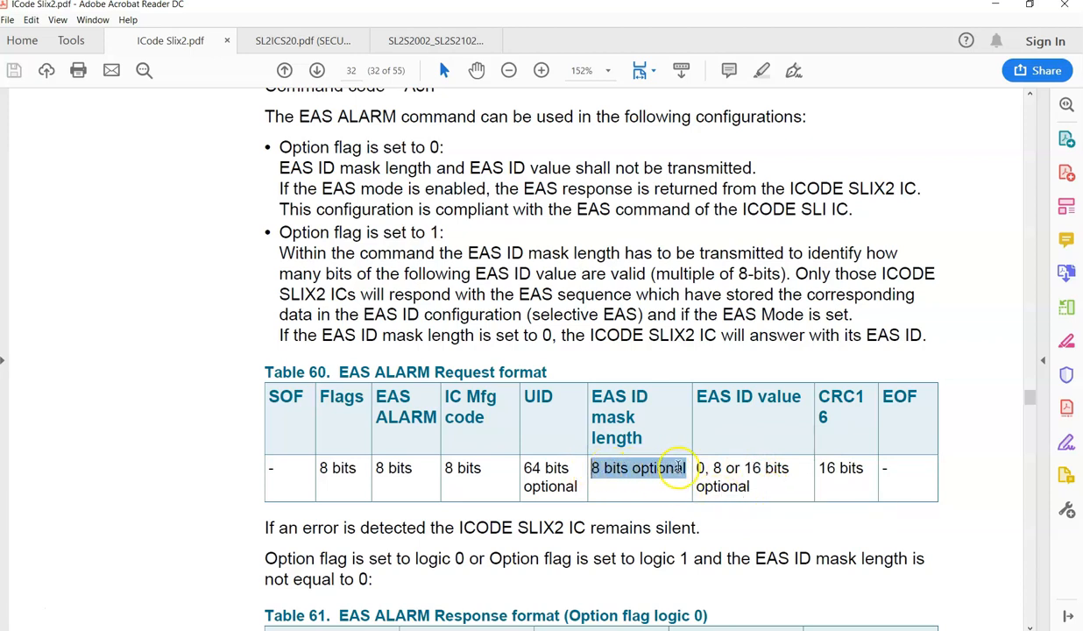
left_click(632, 468)
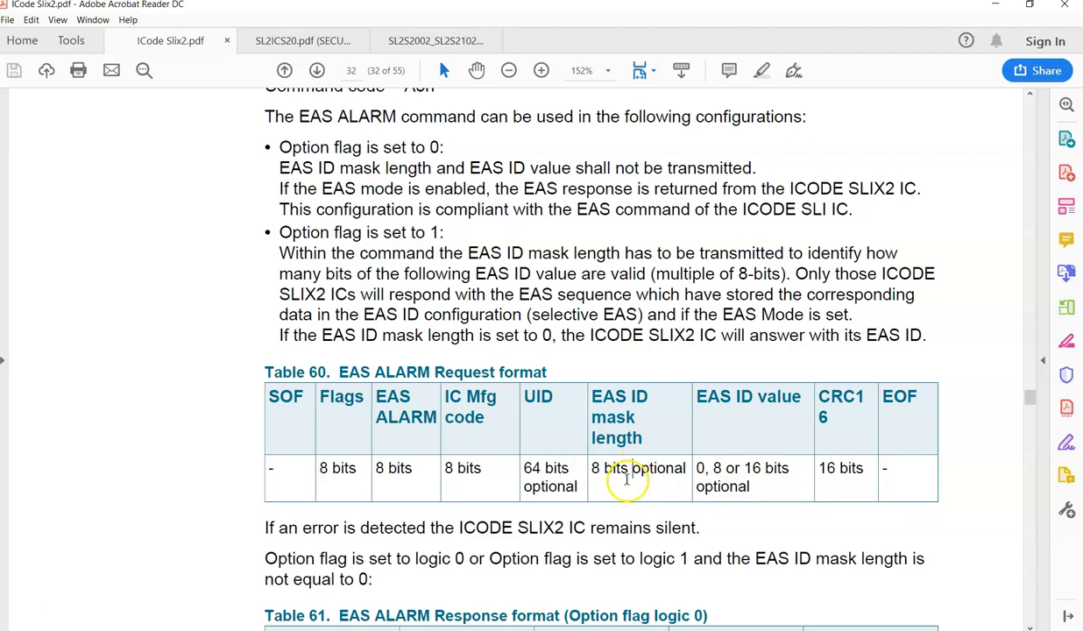
double_click(620, 475)
left_click(716, 477)
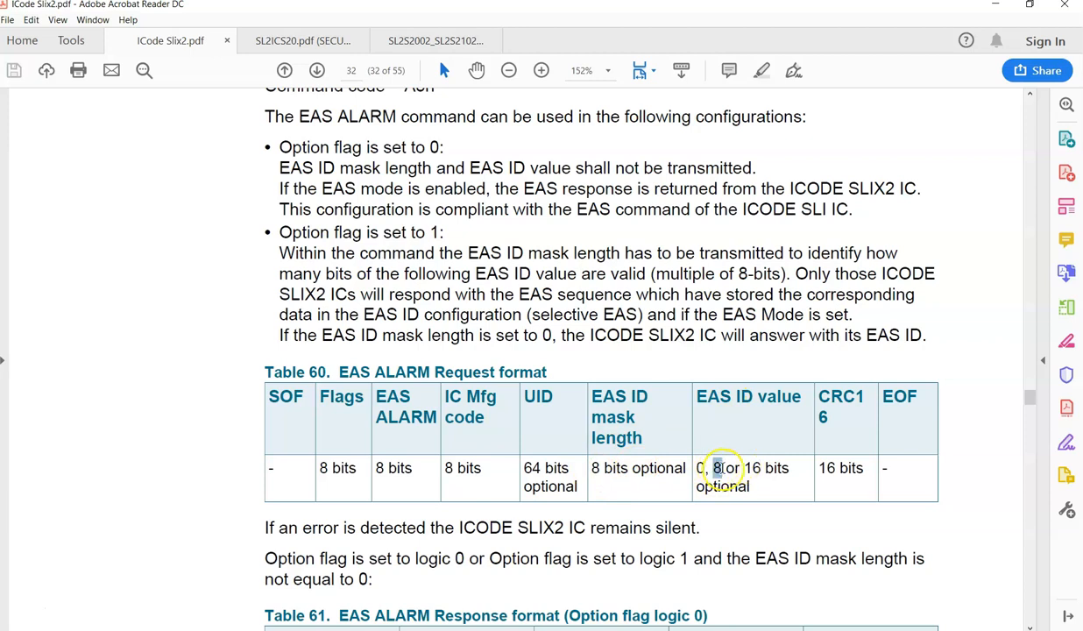
left_click(617, 470)
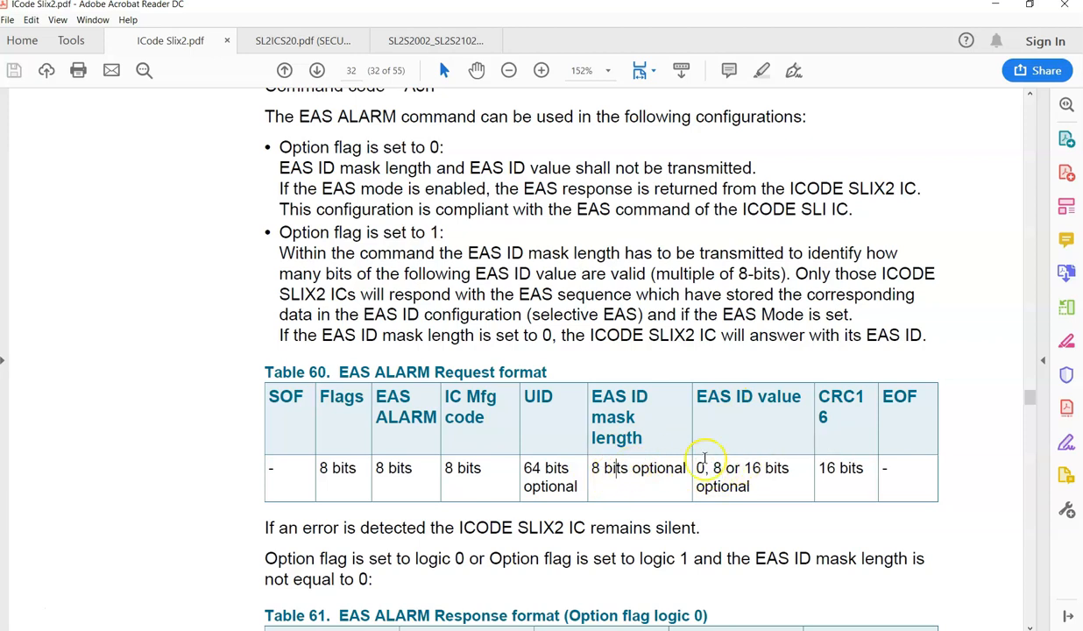
scroll(676, 455, "down", 3)
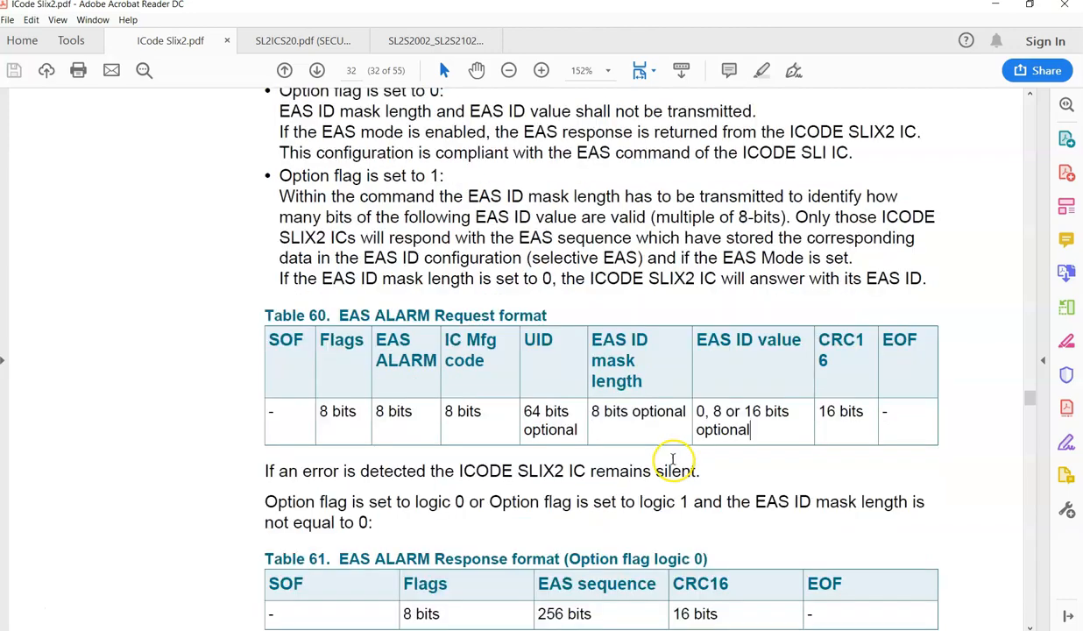
scroll(670, 477, "up", 4)
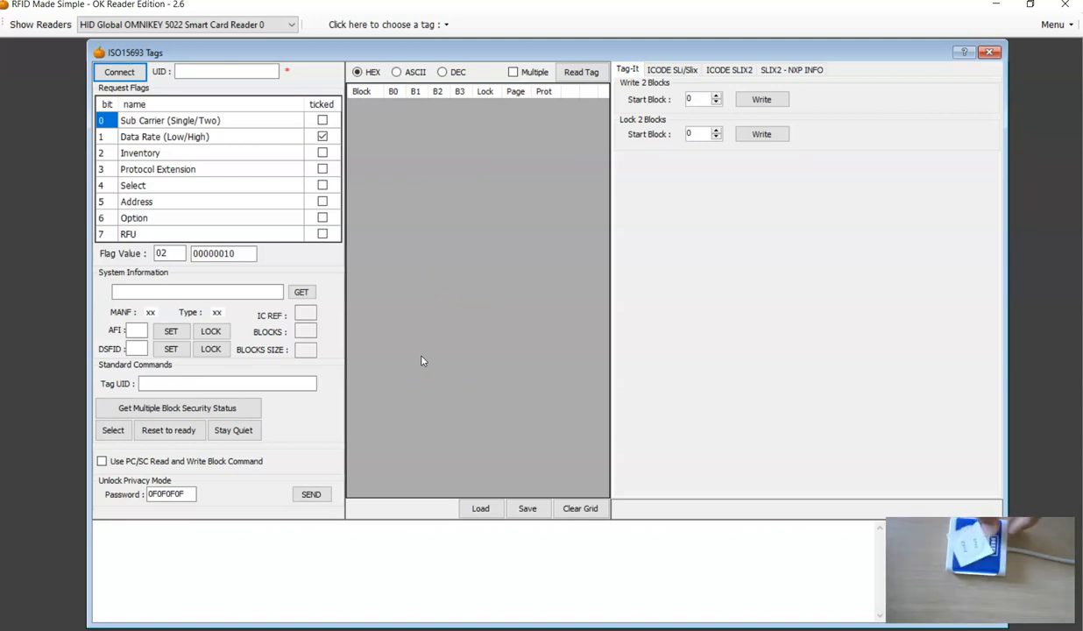
Switch to RFID Made Simple, connect to the ISO15693 tag on the reader and get its system information.
left_click(589, 412)
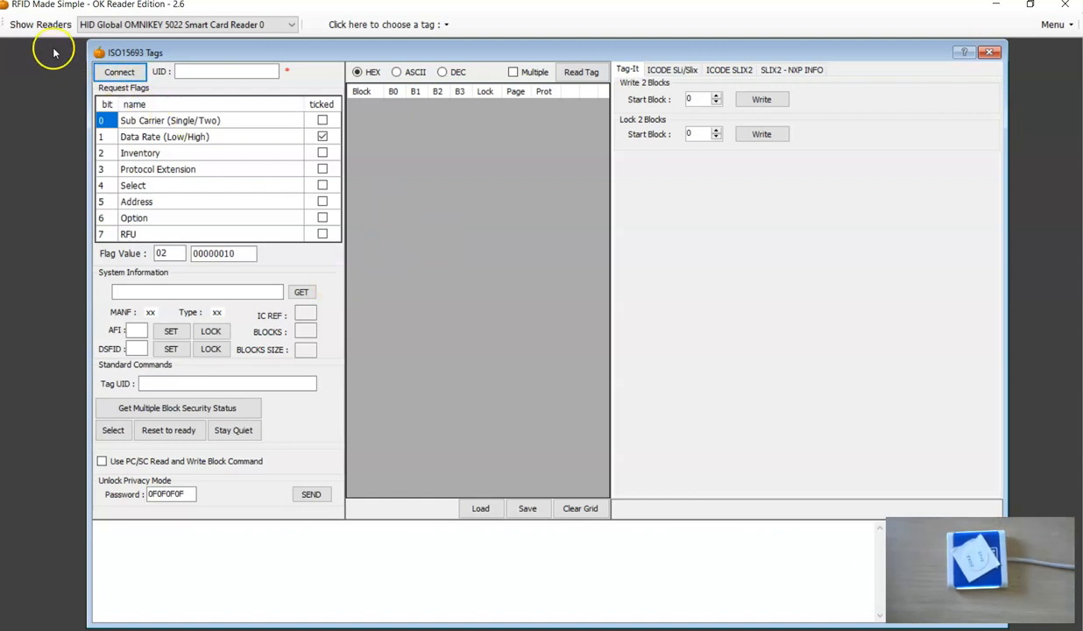
left_click(105, 70)
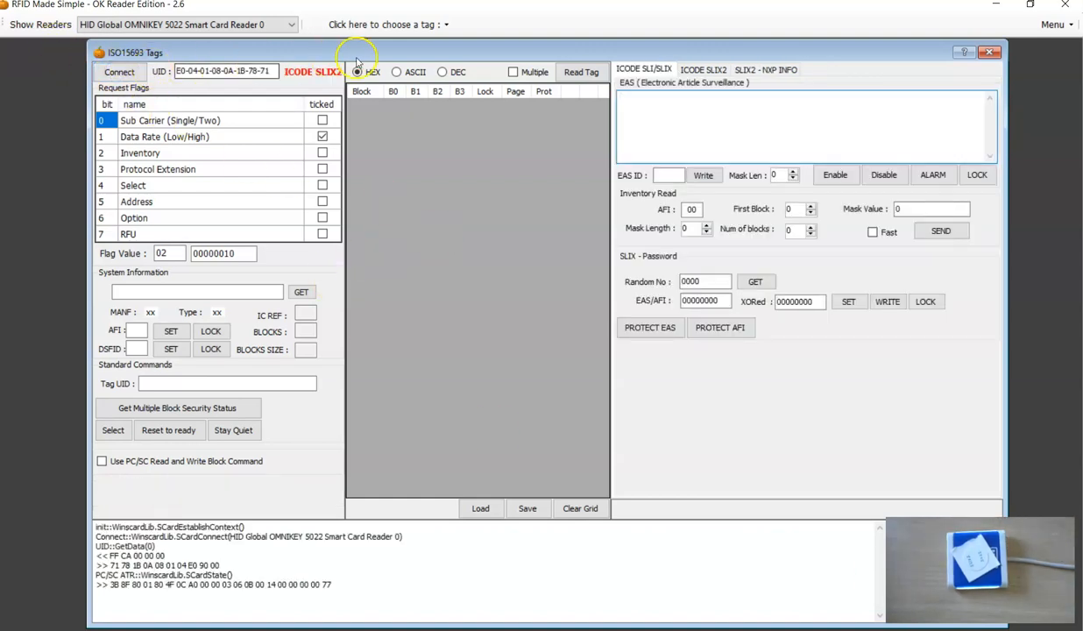
left_click(300, 292)
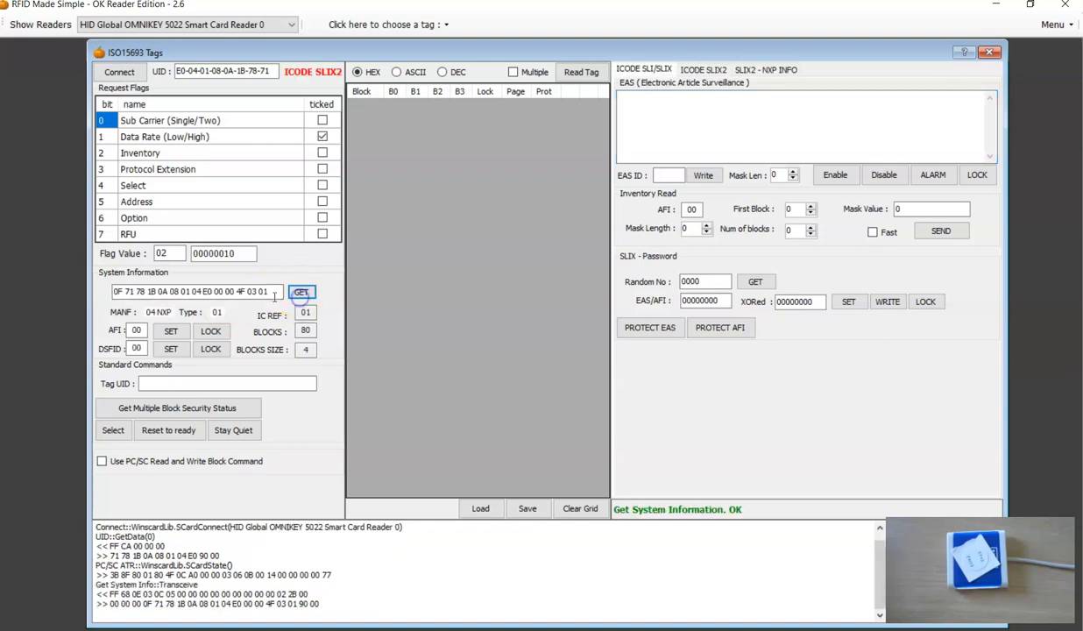
Send the EAS ALARM command to the tag with mask length 0 and the Option flag cleared, and examine its request and response in the log.
left_click(933, 176)
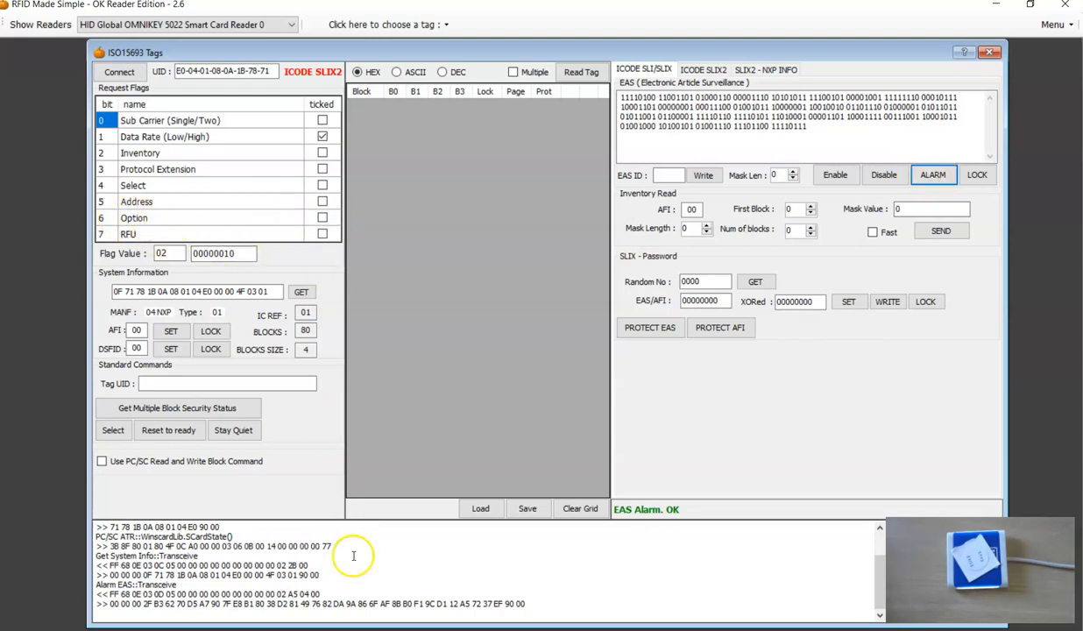
left_click_drag(543, 605, 105, 595)
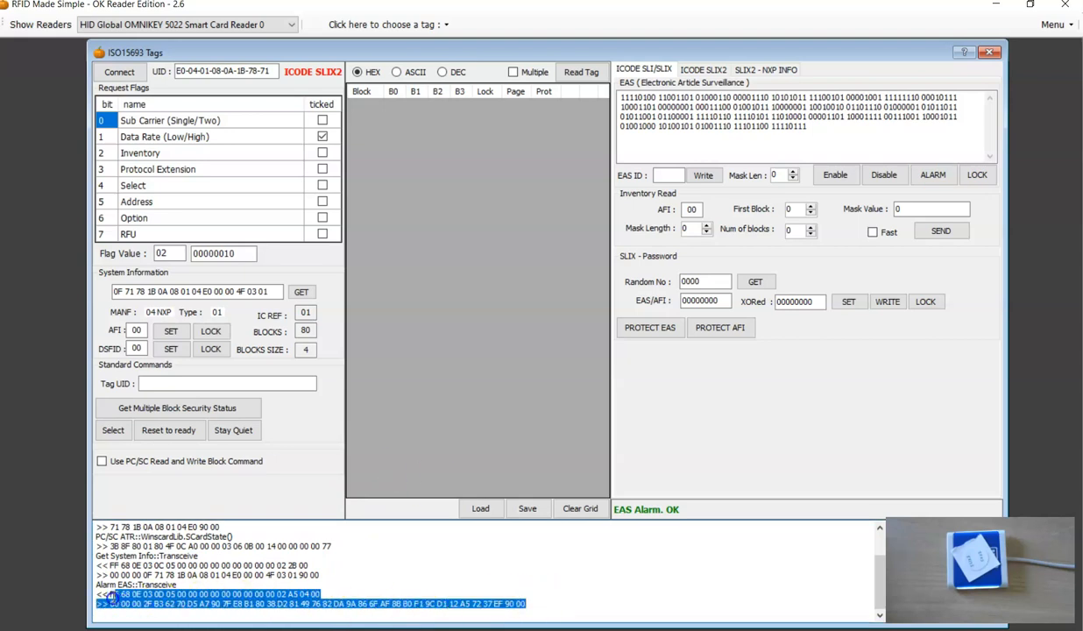
left_click(282, 575)
left_click_drag(324, 595, 112, 594)
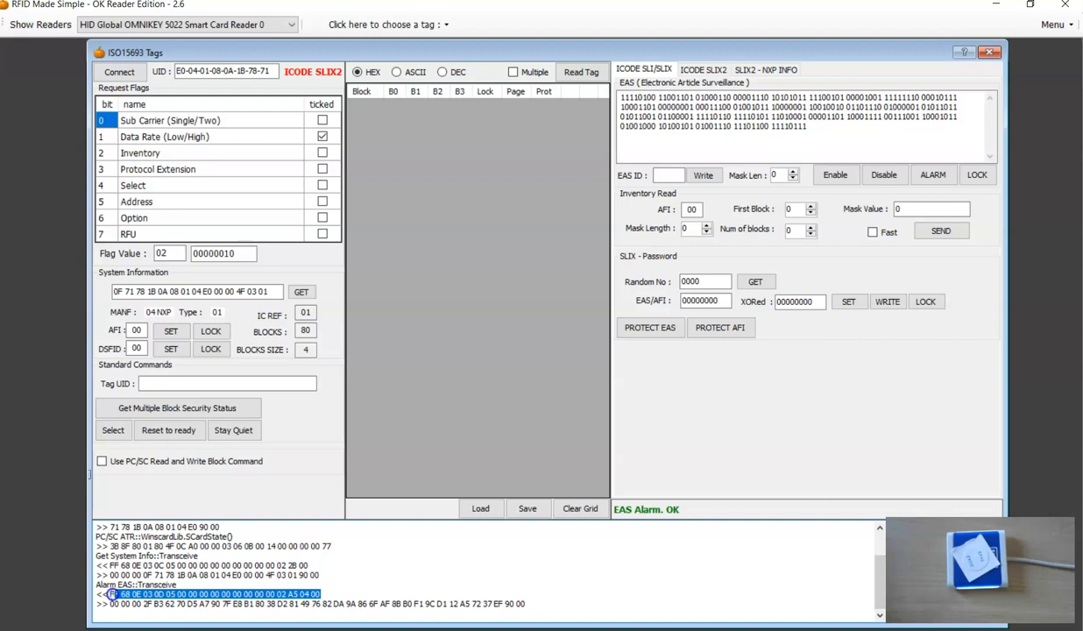
left_click(221, 595)
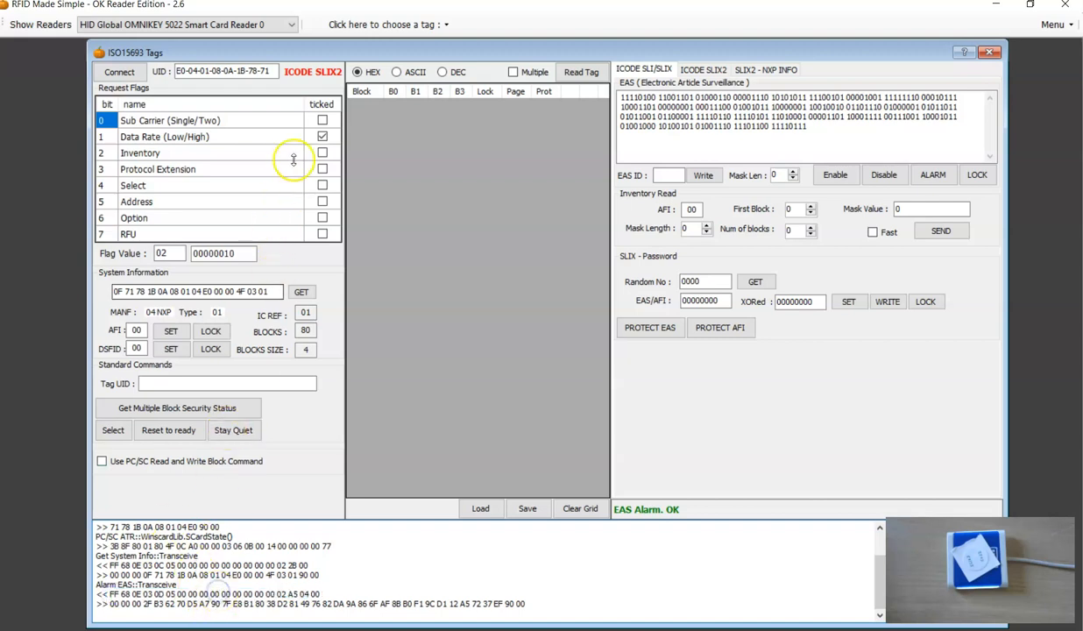
Set the Address flag, send EAS ALARM with mask length 0 and examine the tag UID in the logged request.
left_click(323, 202)
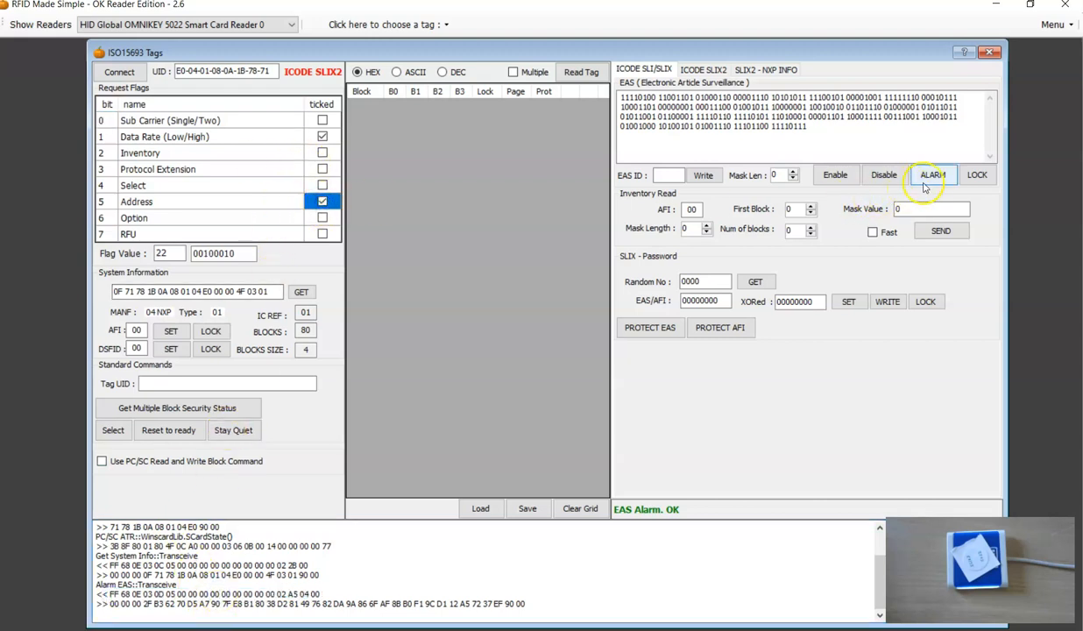
left_click(934, 174)
left_click(289, 594)
left_click_drag(325, 595, 405, 593)
left_click(410, 590)
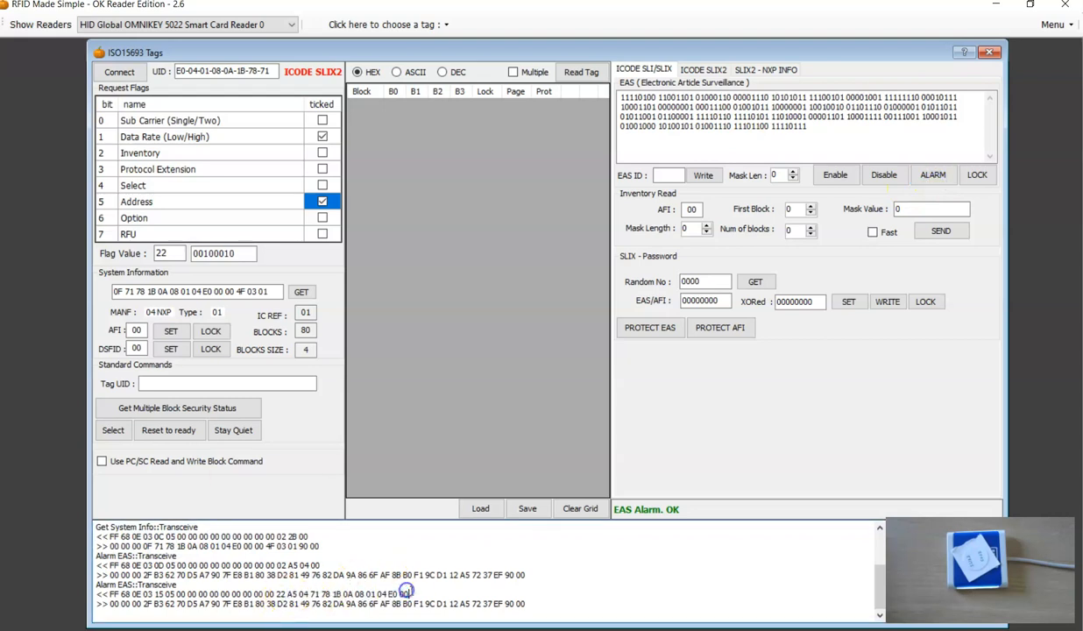
Get the tag's NXP system information and check the EAS Lock status and the EAS ID supported feature bit.
left_click(758, 70)
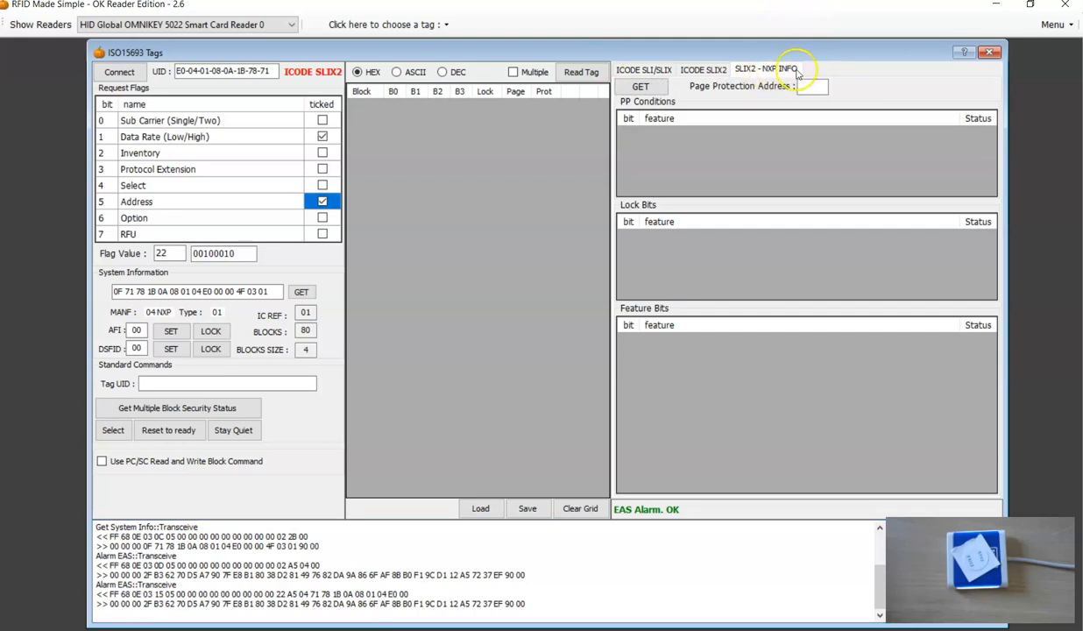
left_click(640, 88)
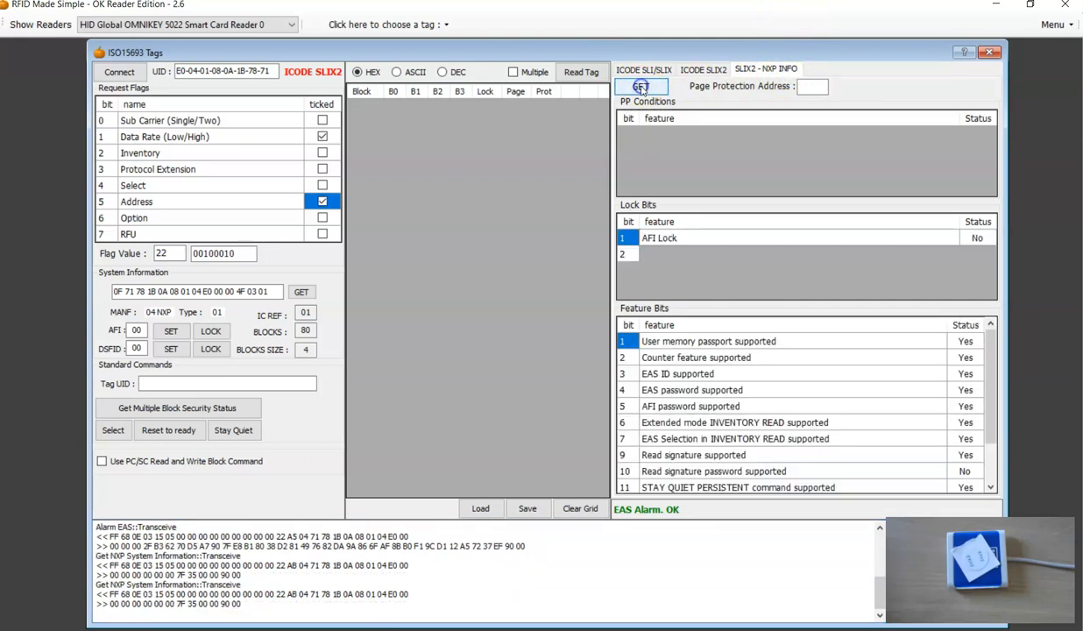
left_click(640, 88)
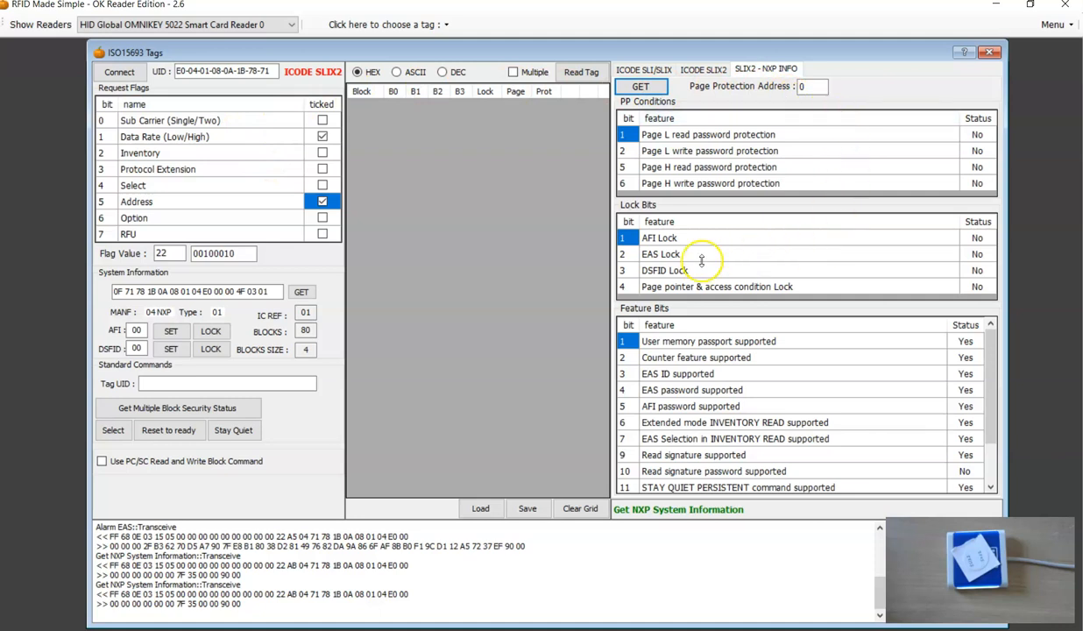
left_click(624, 254)
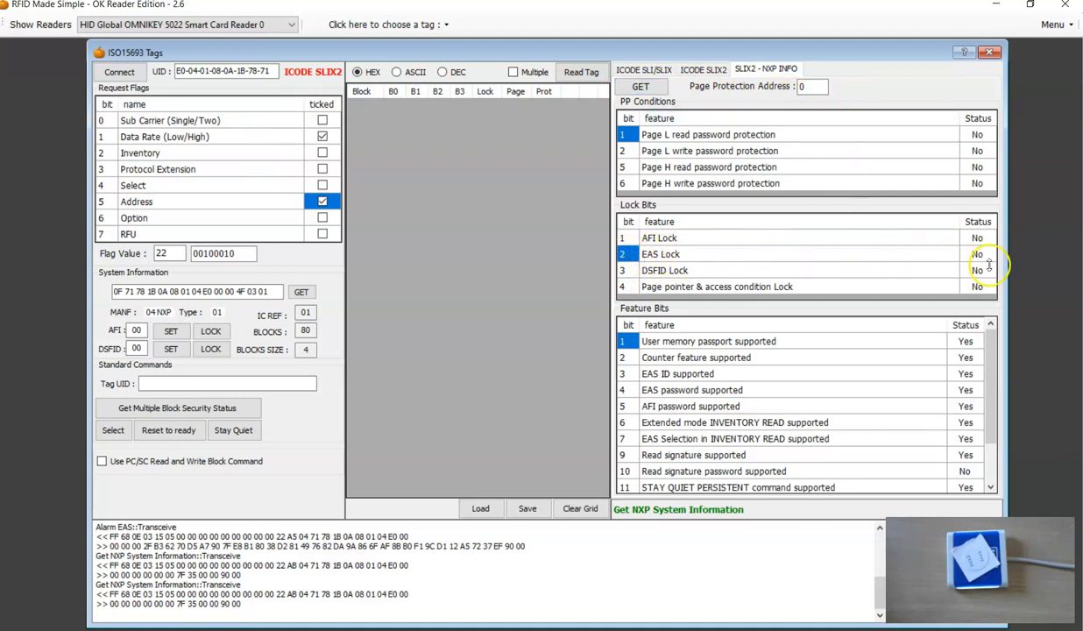
left_click(624, 373)
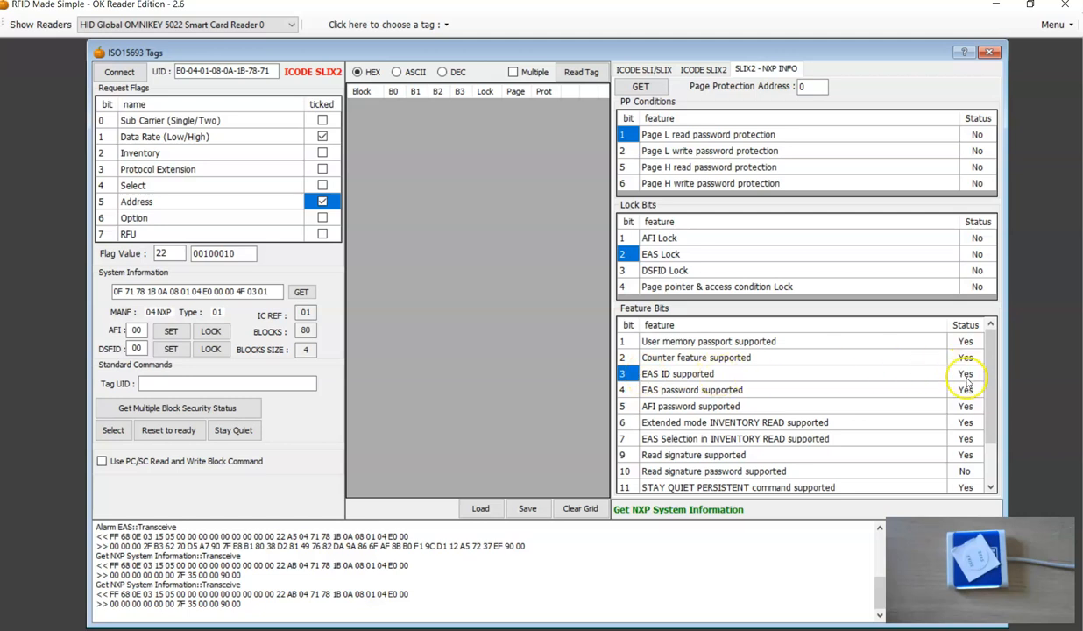
left_click_drag(990, 396, 943, 318)
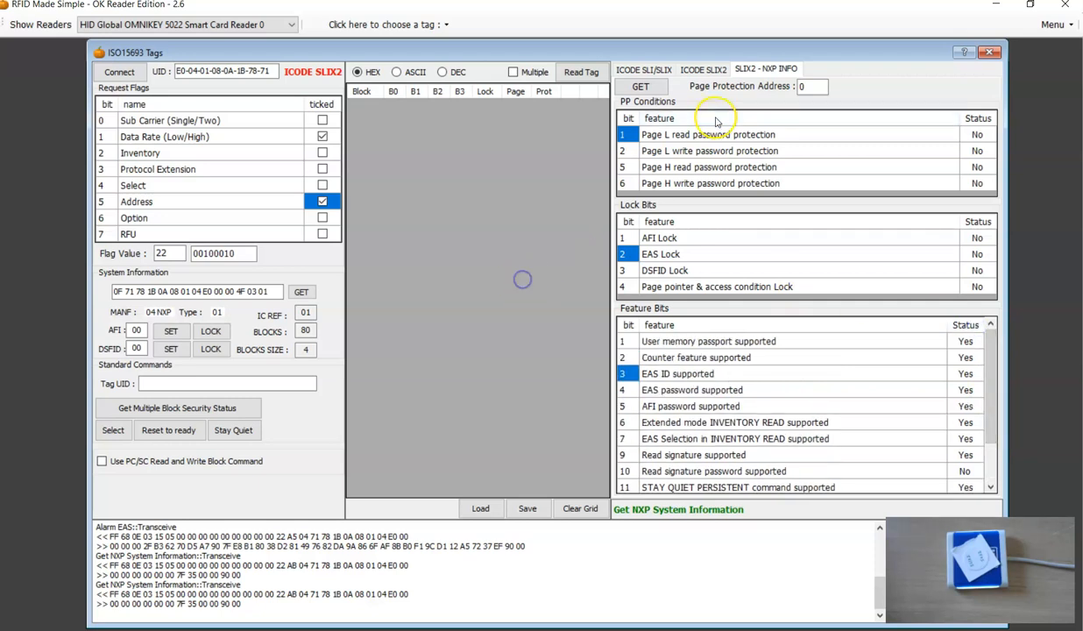
Enter B1C1 as the EAS ID in the EAS section and write it to the tag.
left_click(698, 70)
left_click(646, 71)
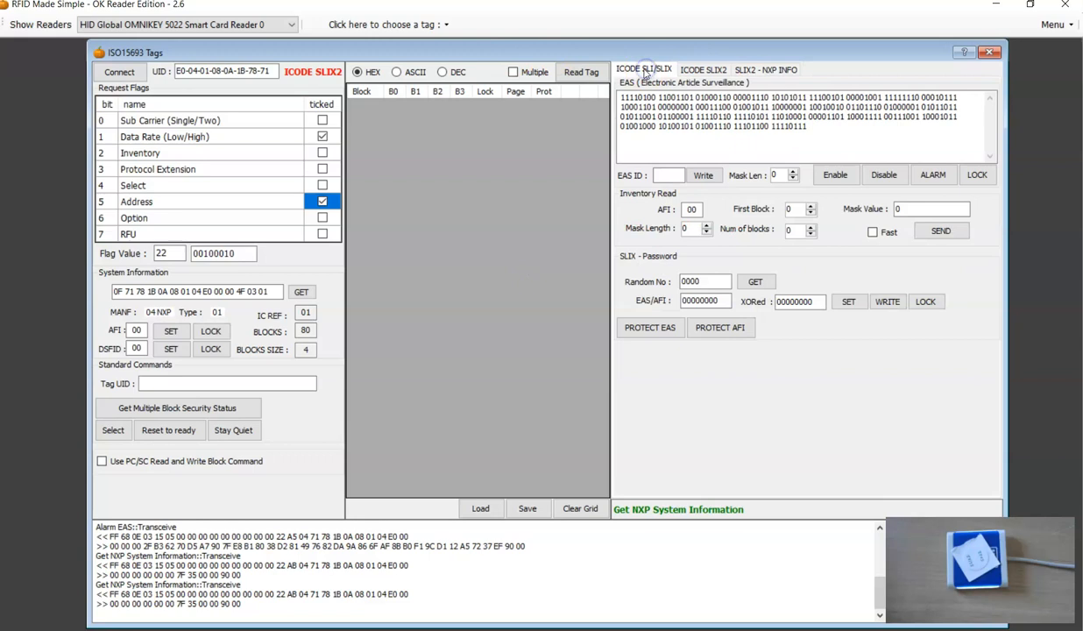
left_click(666, 176)
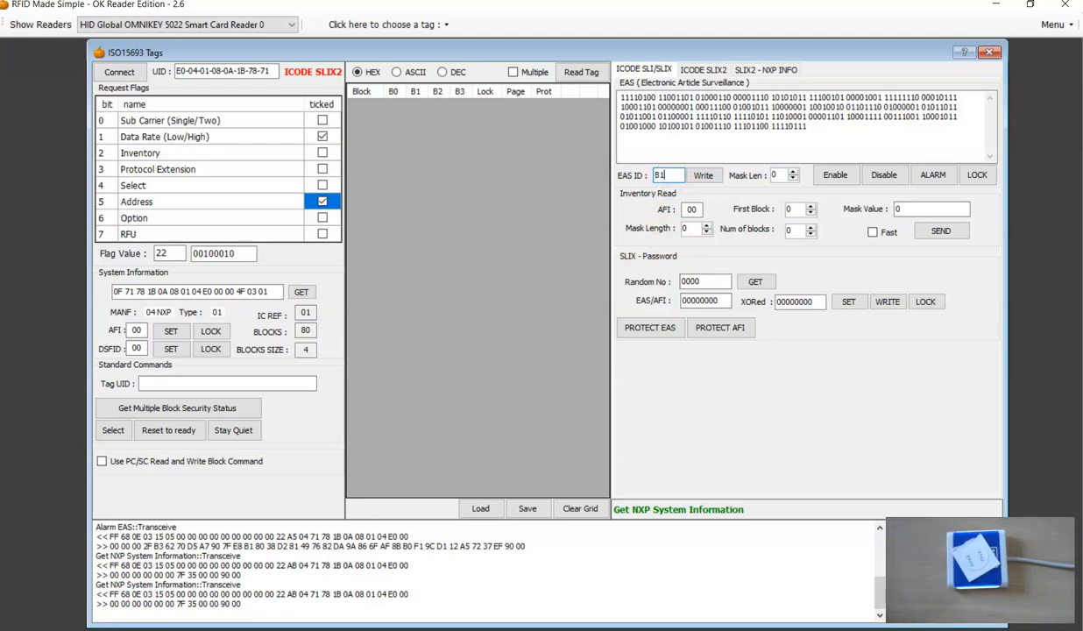
type("1")
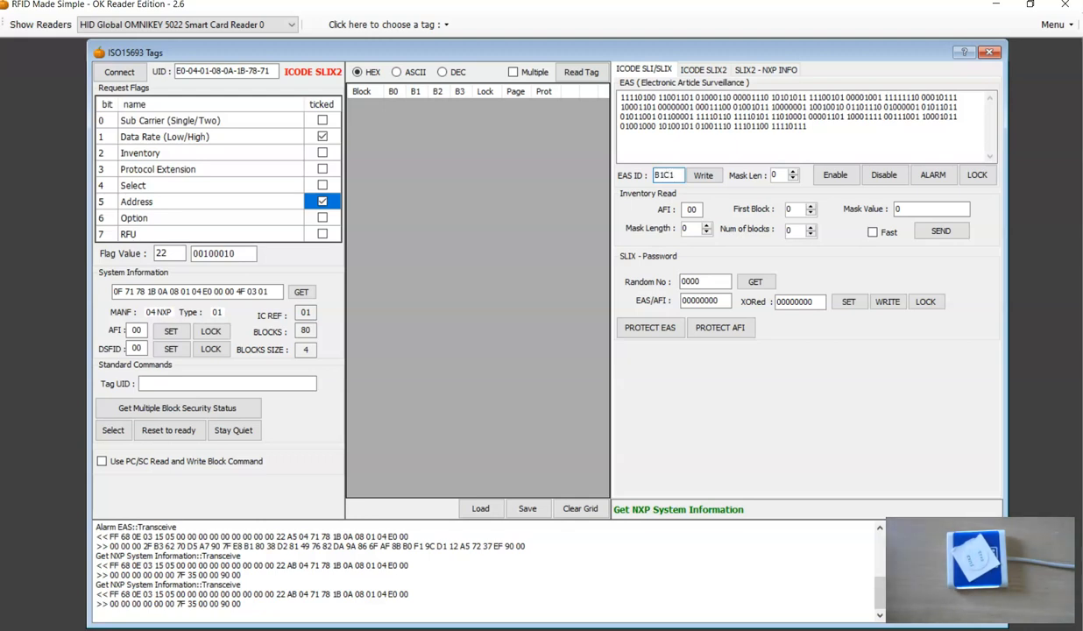
left_click(710, 177)
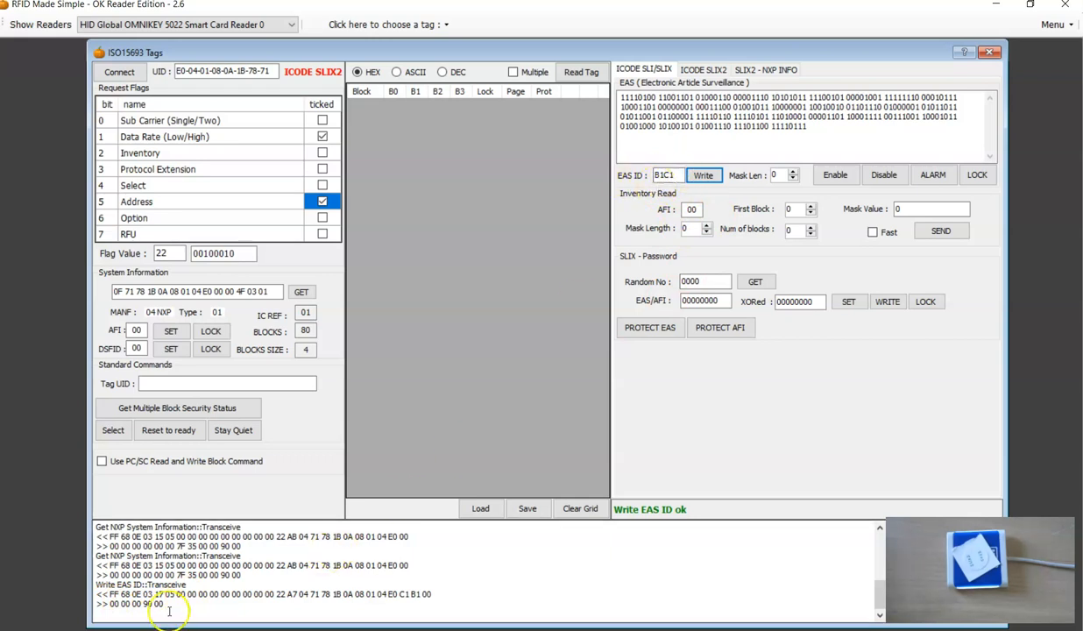
Close the ISO15693 Tags window, reopen it for ISO15693 - OK5022, connect to the tag and get its system information.
left_click(989, 51)
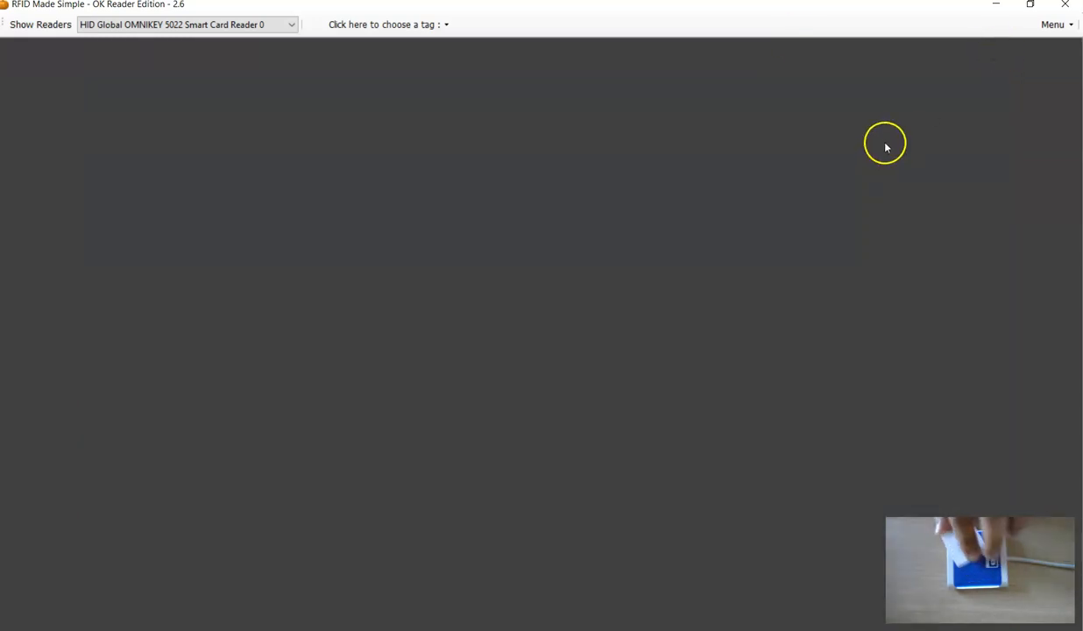
left_click(396, 24)
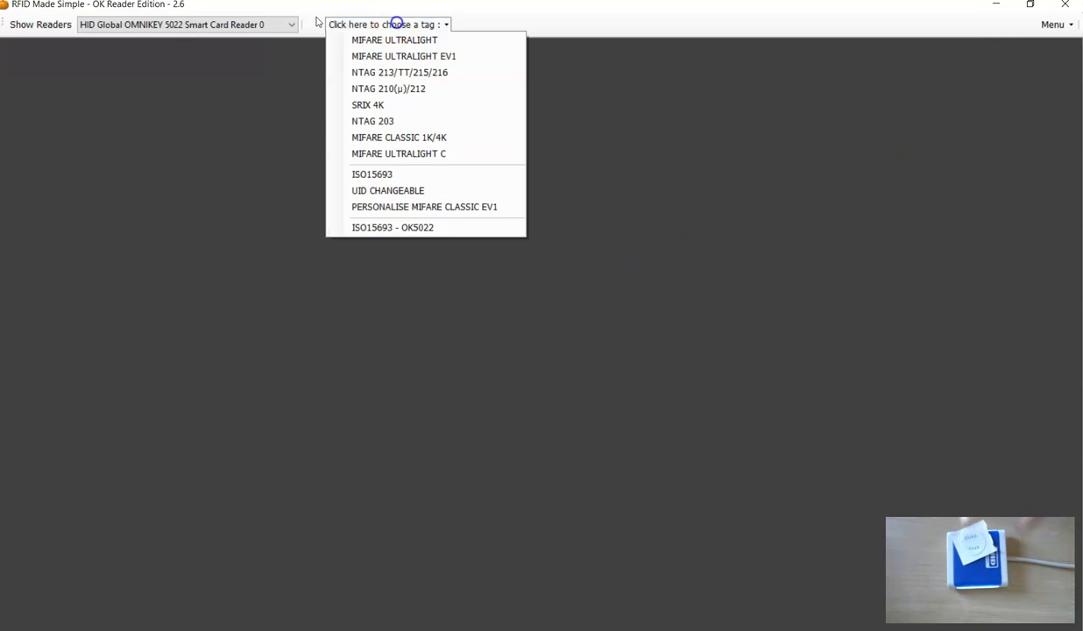
left_click(377, 227)
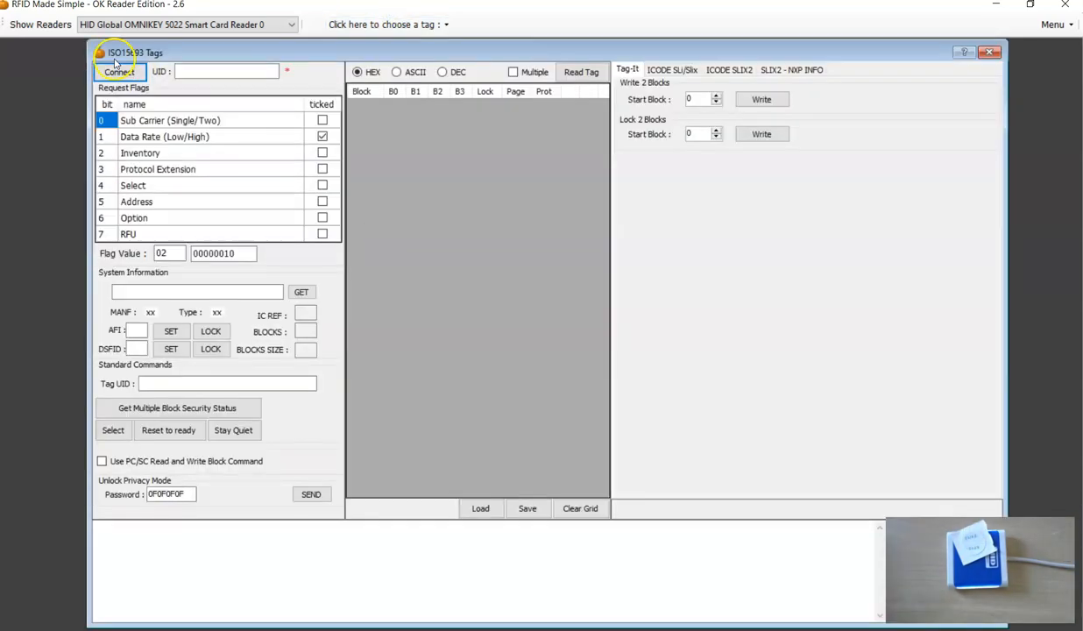
left_click(301, 292)
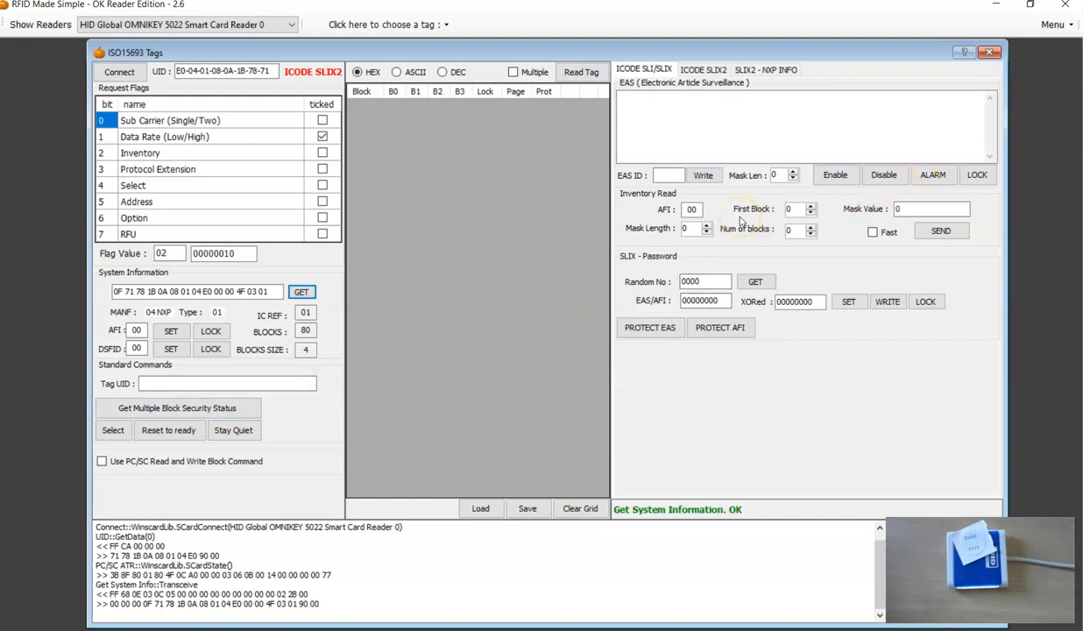
Set the Option flag and send EAS ALARM with mask length 0 to read the tag's EAS ID.
left_click(323, 219)
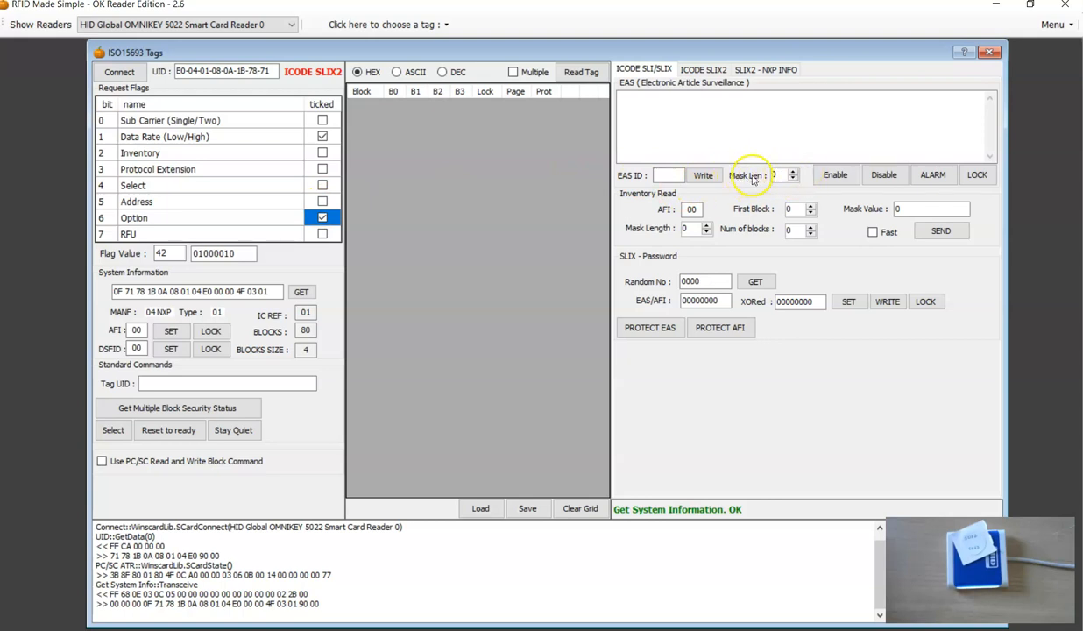
left_click(934, 176)
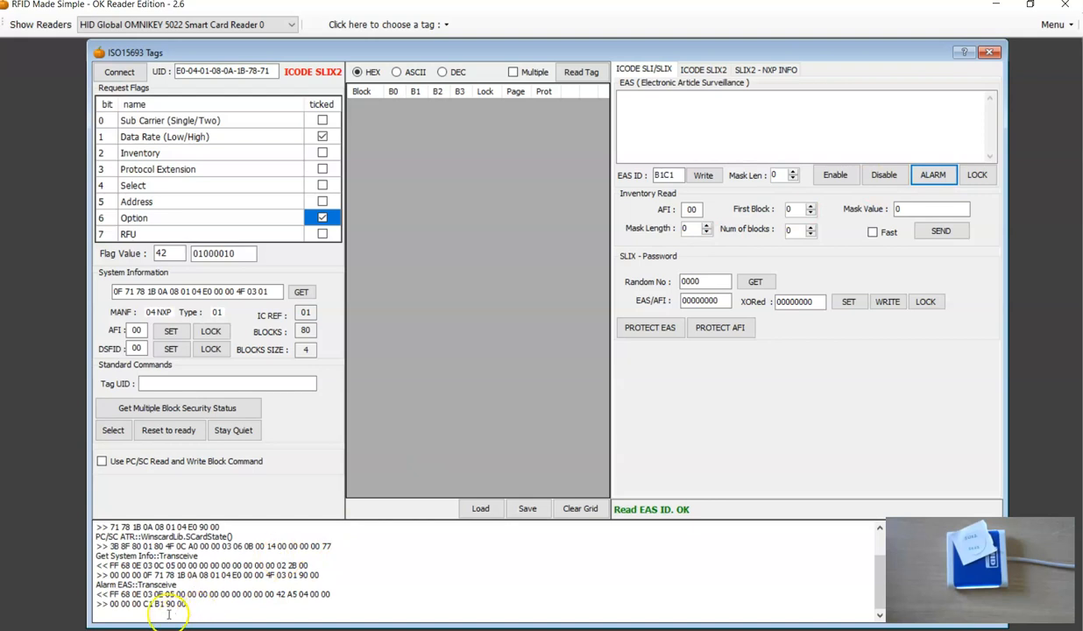
left_click(143, 604)
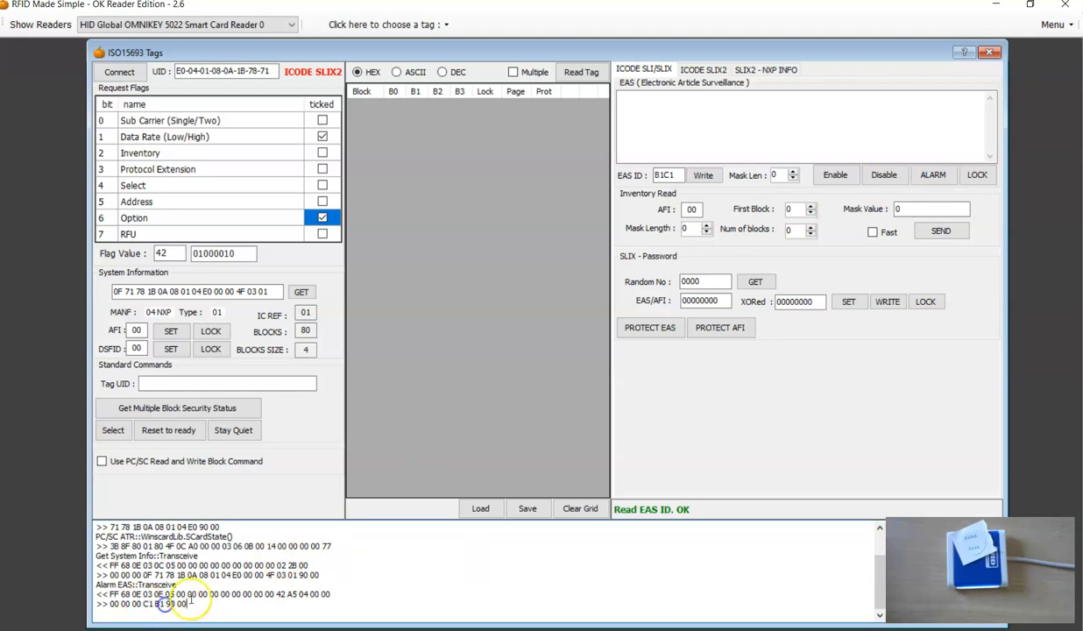
Compare the byte order of the EAS ID in the logged EAS ALARM response with the EAS ID field.
left_click(678, 172)
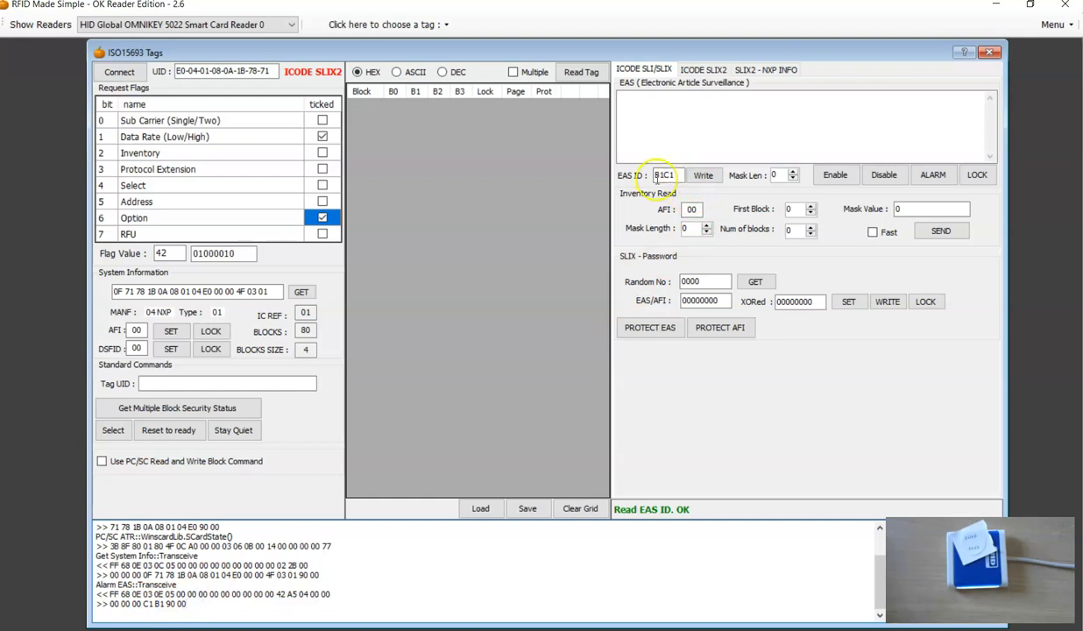
left_click_drag(676, 174, 647, 175)
left_click(152, 597)
left_click_drag(148, 602, 143, 603)
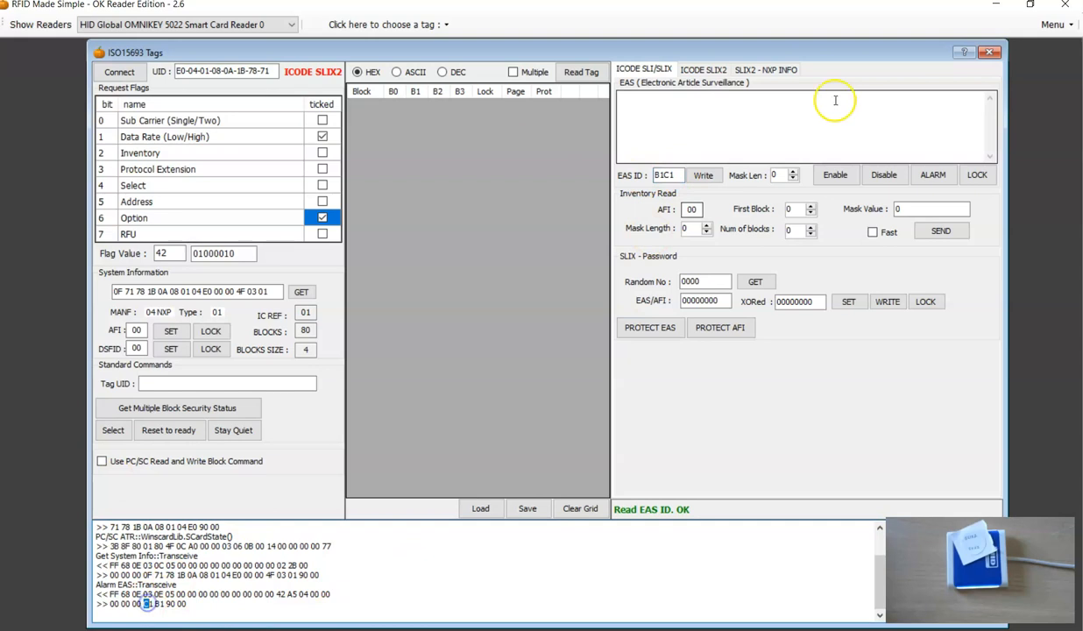
left_click_drag(666, 175, 640, 176)
left_click(147, 598)
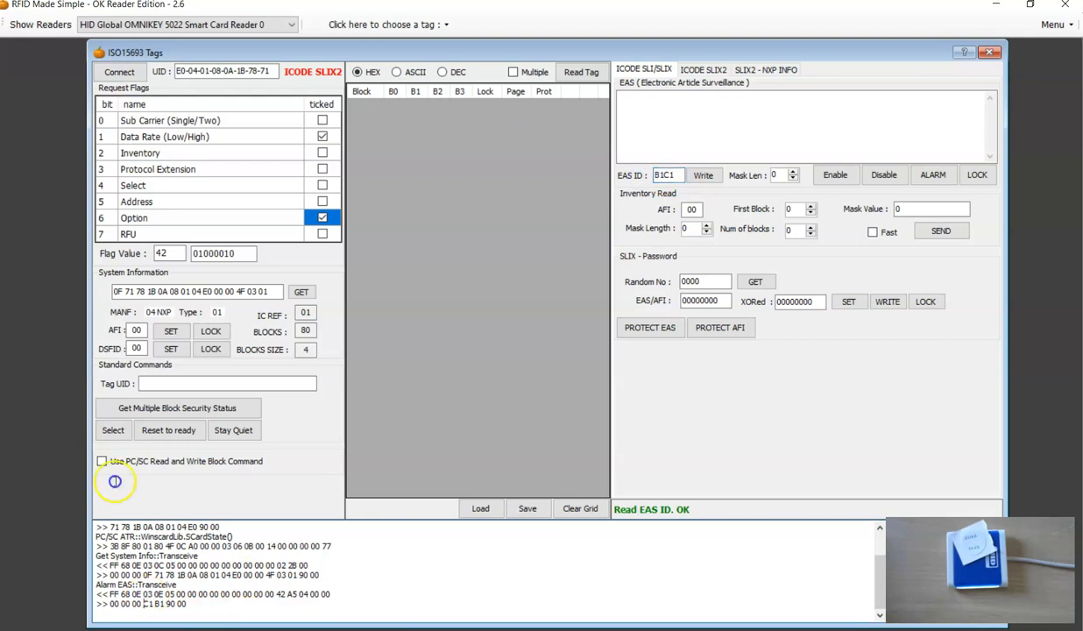
left_click(160, 613)
double_click(149, 603)
left_click(187, 604)
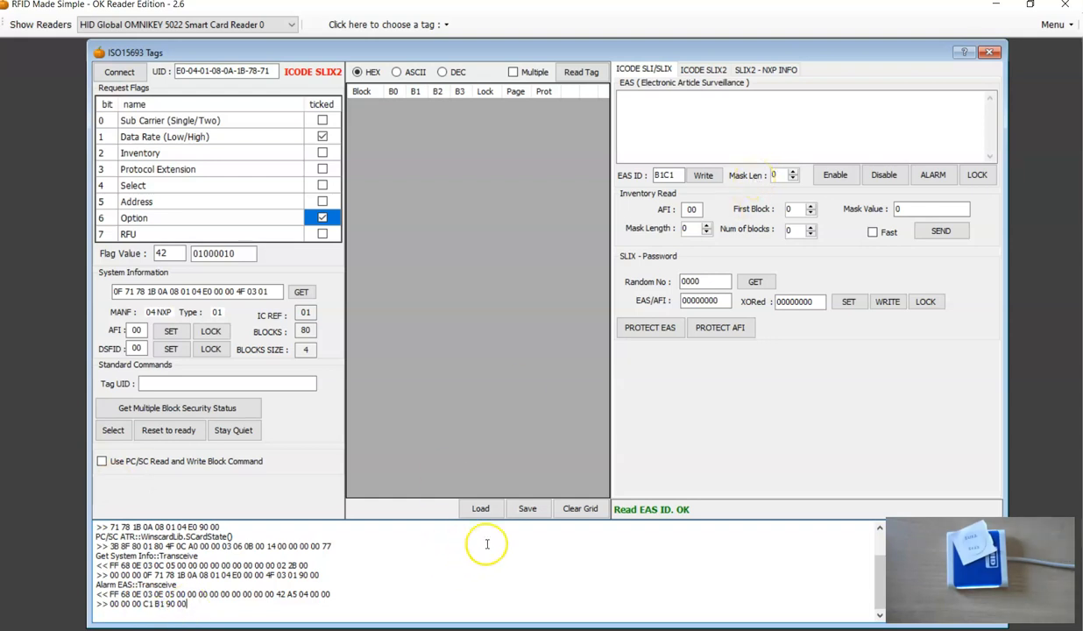
Examine the logged EAS ALARM request, then resend the command with the Option flag set and check its response.
triple_click(443, 594)
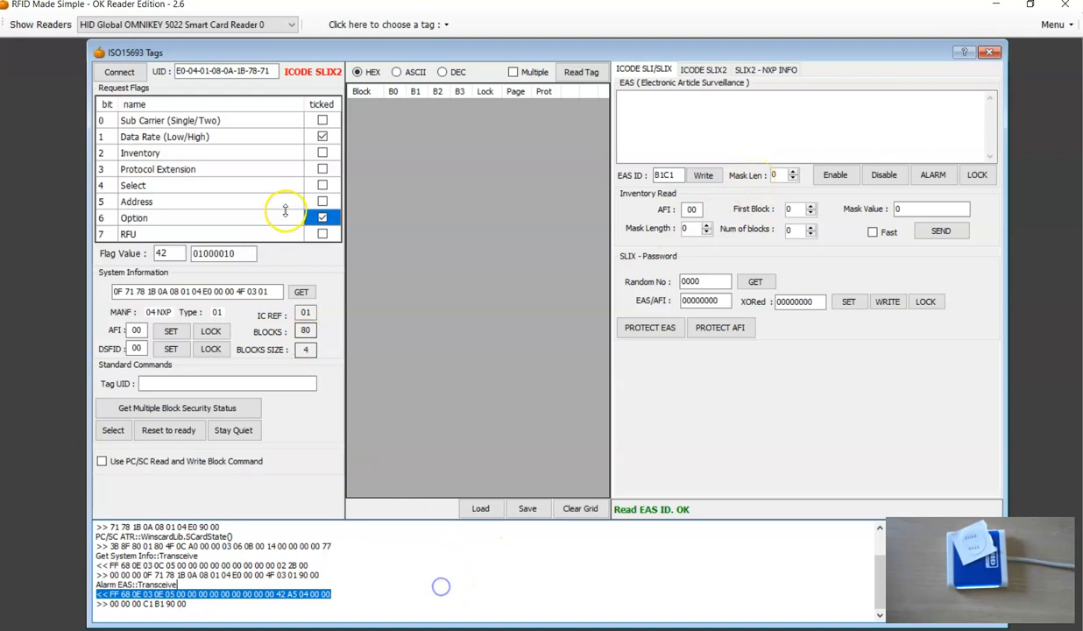
left_click(184, 221)
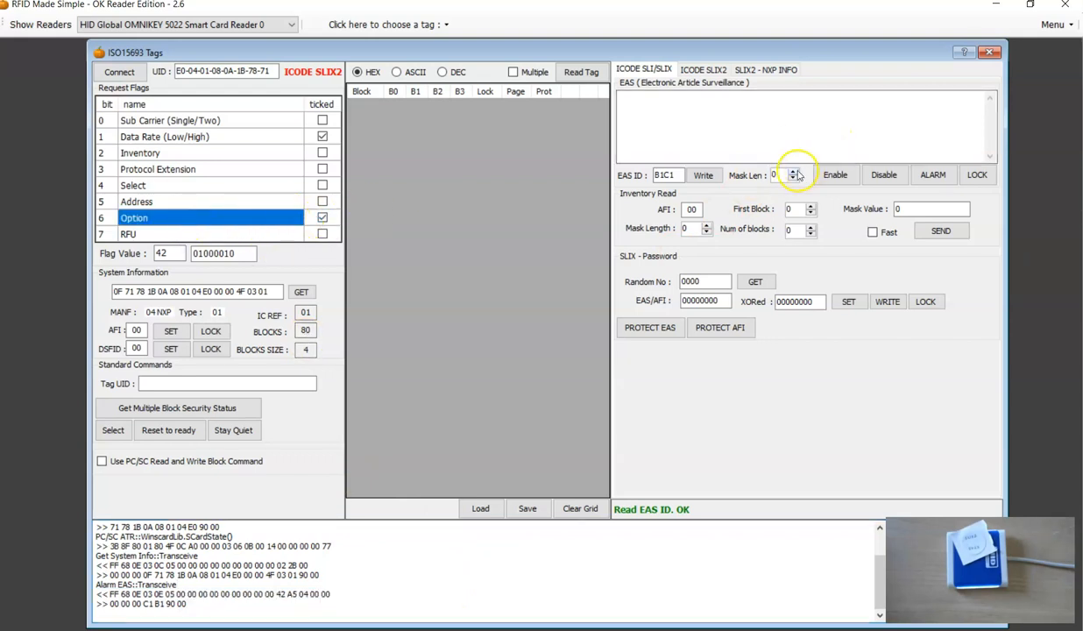
left_click(931, 175)
left_click(152, 604)
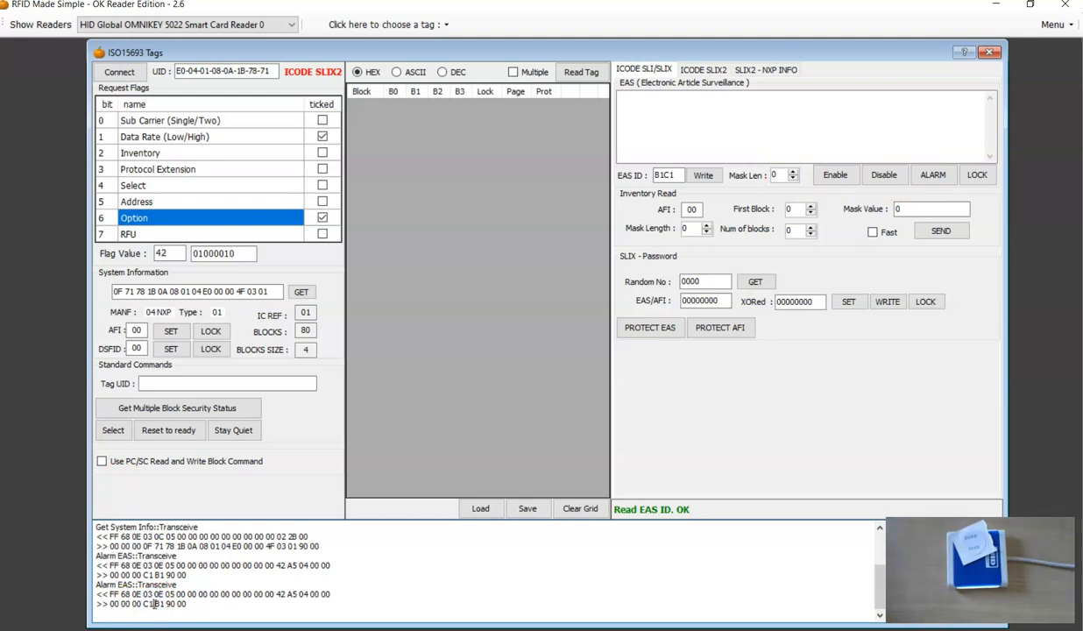
Change the EAS ID to B1C2 and write it to the tag, first with the Option flag set and again with it cleared.
left_click(677, 174)
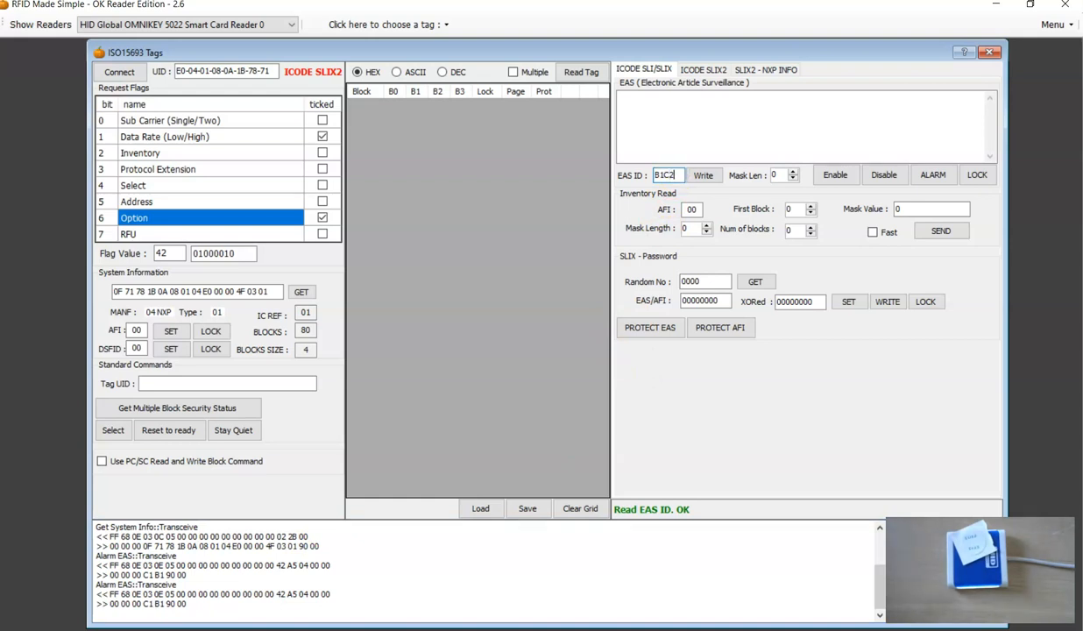
left_click(702, 175)
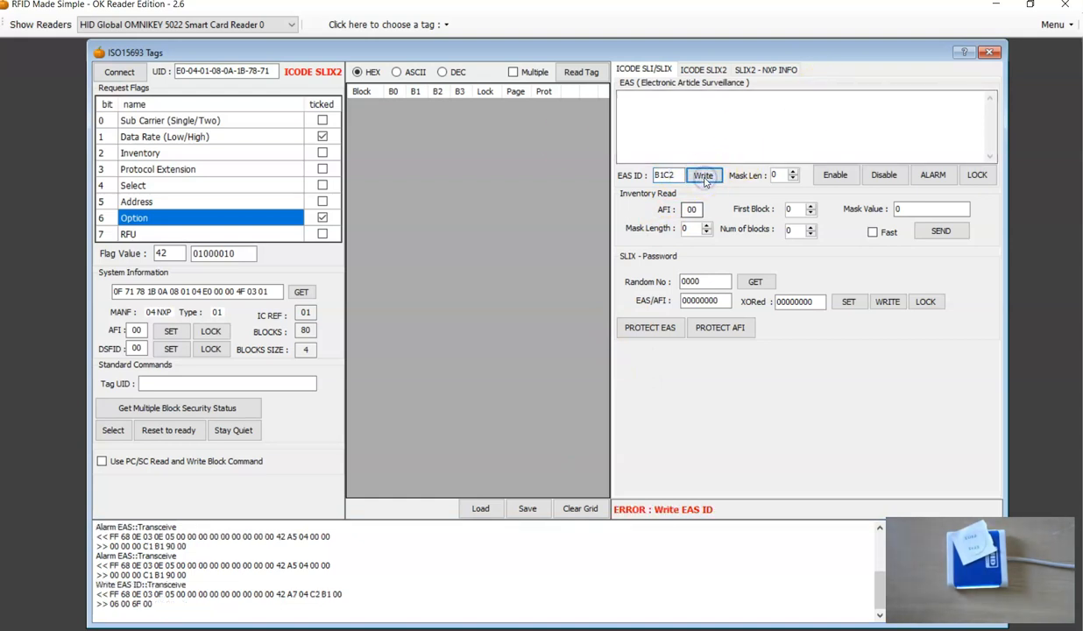
left_click(146, 604)
left_click(128, 603)
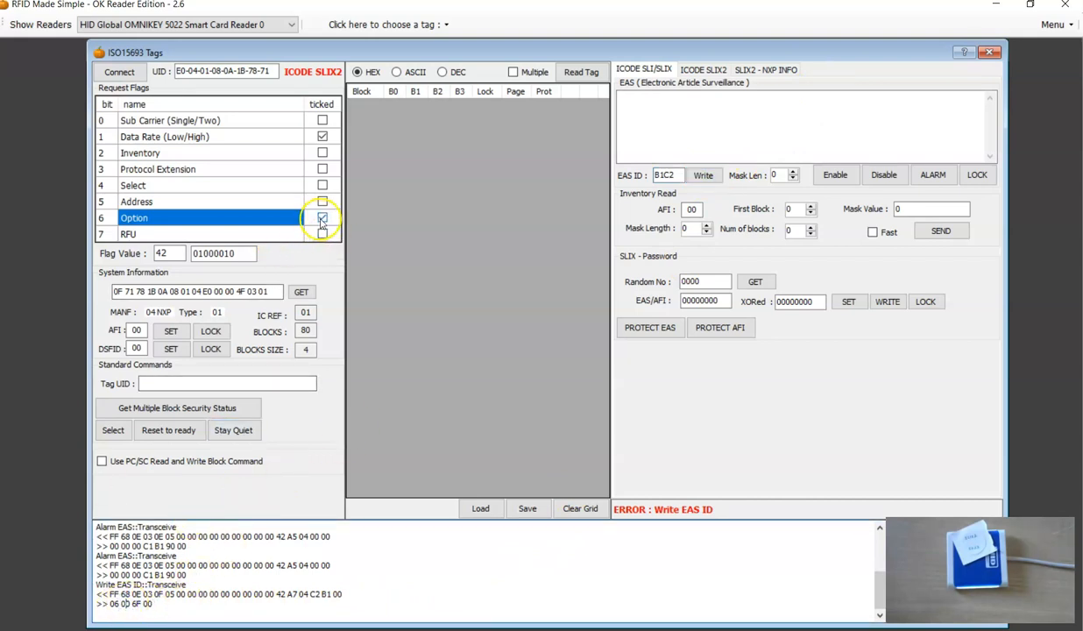
left_click(321, 219)
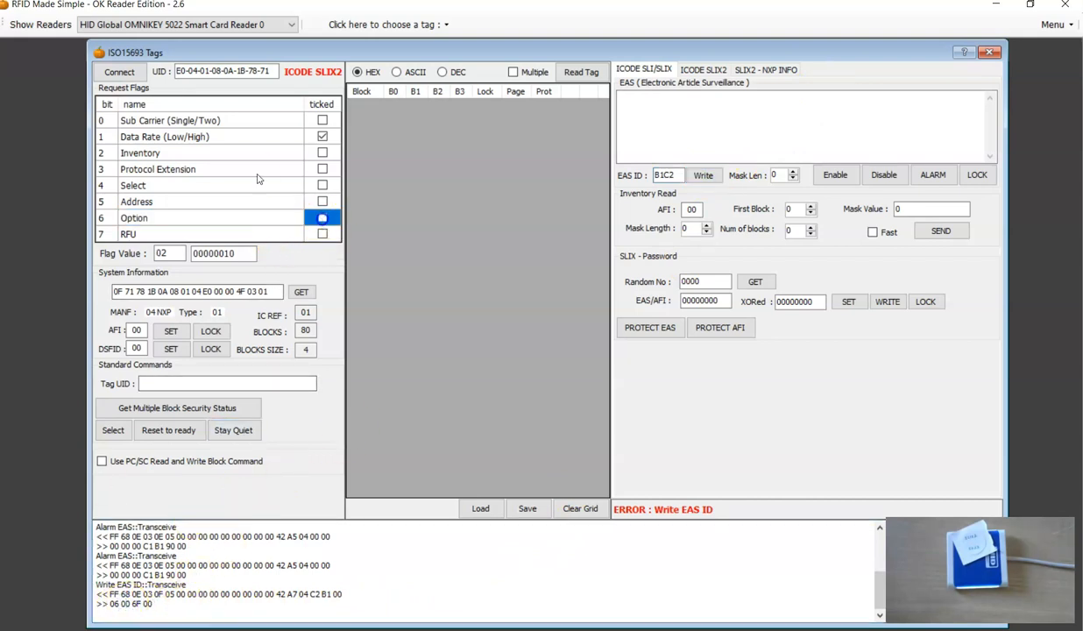
left_click(703, 175)
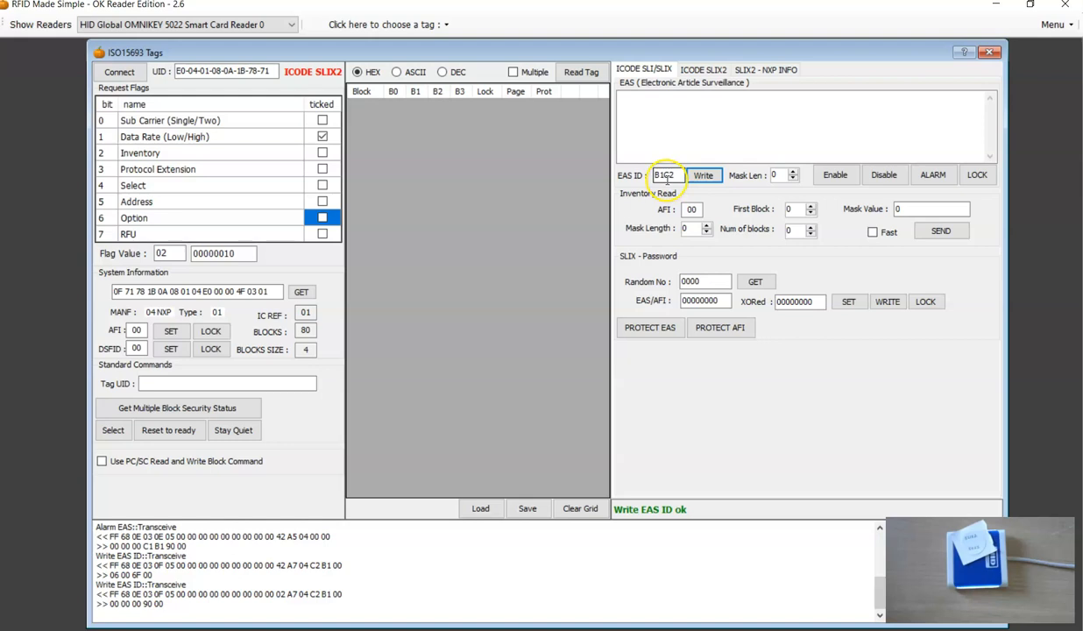
Set the Option flag again, send EAS ALARM with mask length 0 and examine the EAS ID bytes in the response.
left_click(322, 217)
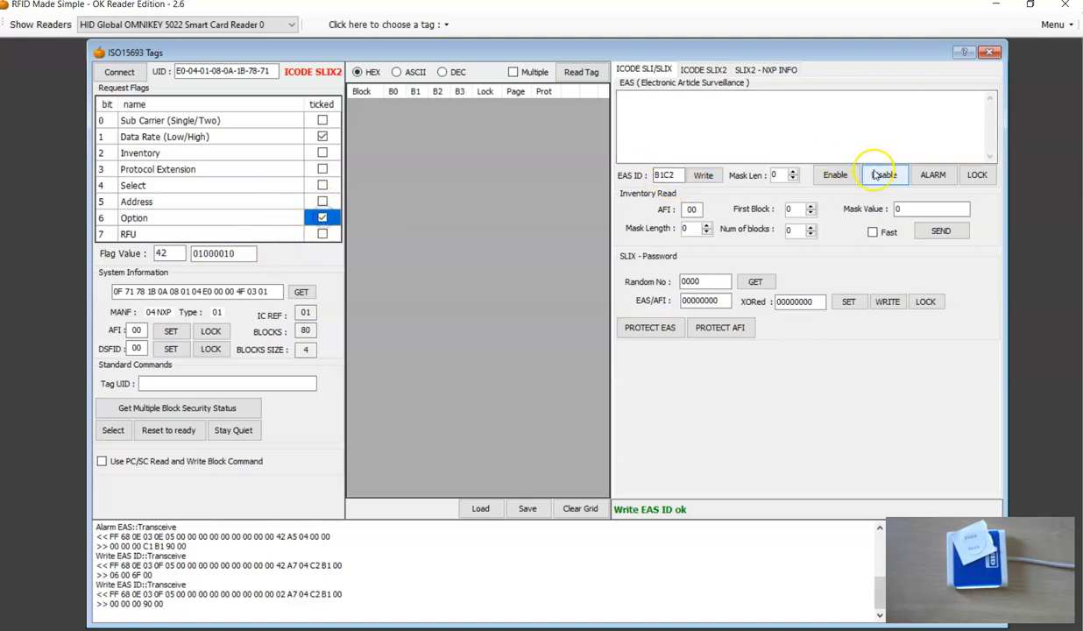
left_click(931, 175)
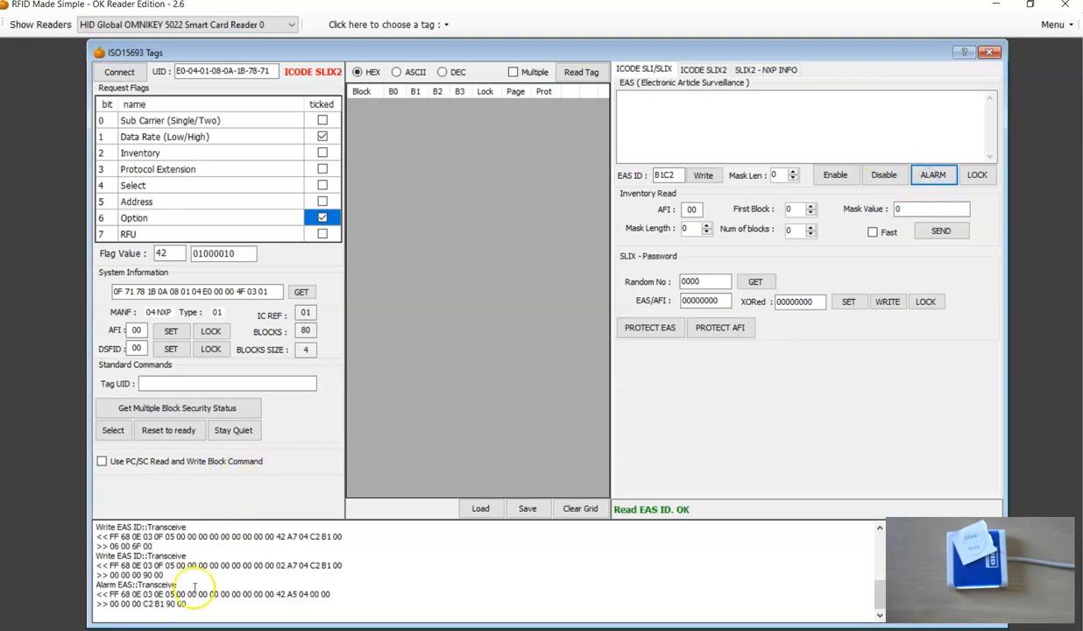
left_click_drag(143, 604, 163, 604)
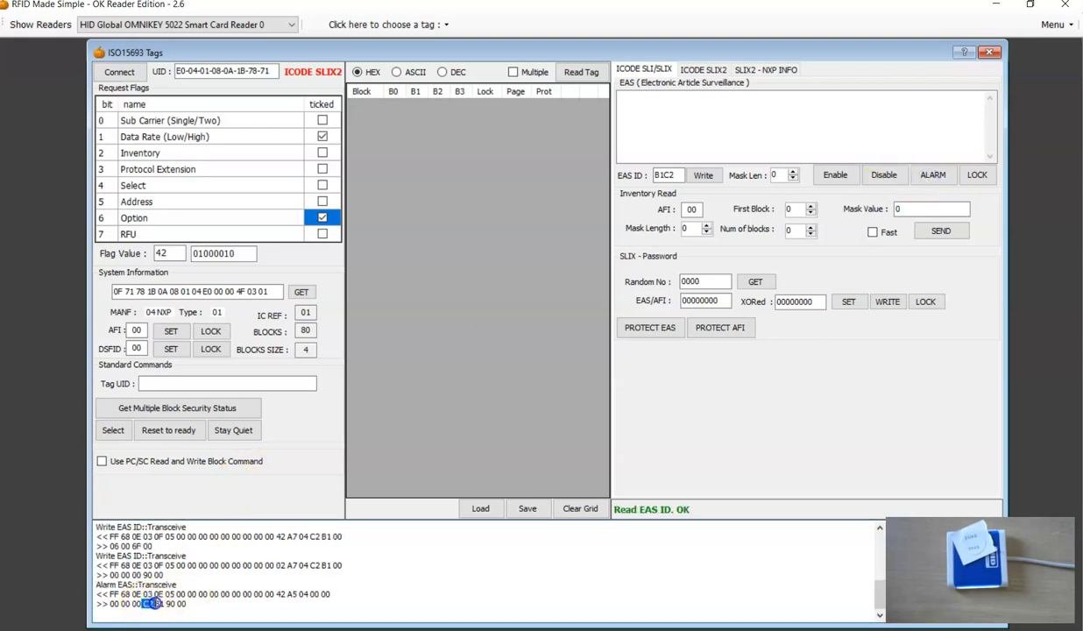
left_click(196, 604)
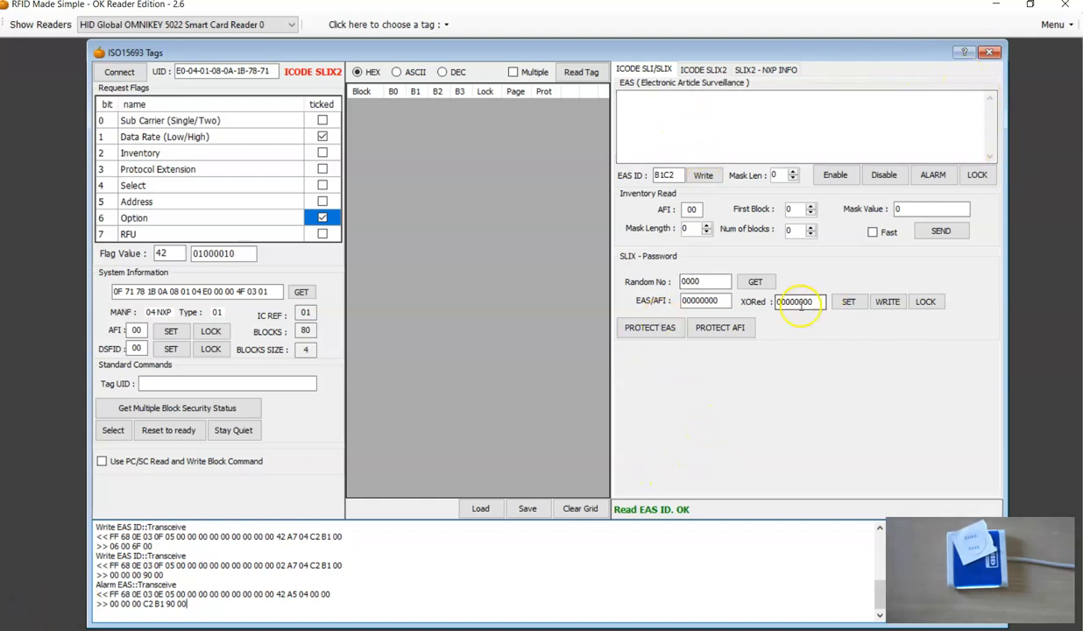
Password-protect EAS on the tag, then read the EAS ID by sending EAS ALARM with the Option flag set.
left_click(657, 336)
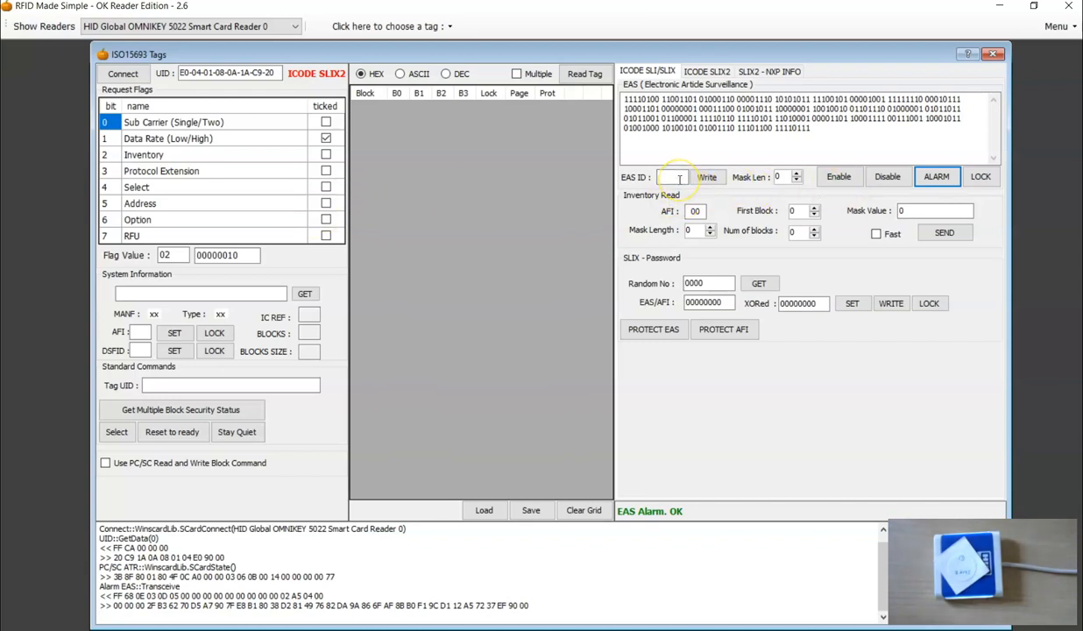
left_click(326, 220)
left_click(326, 221)
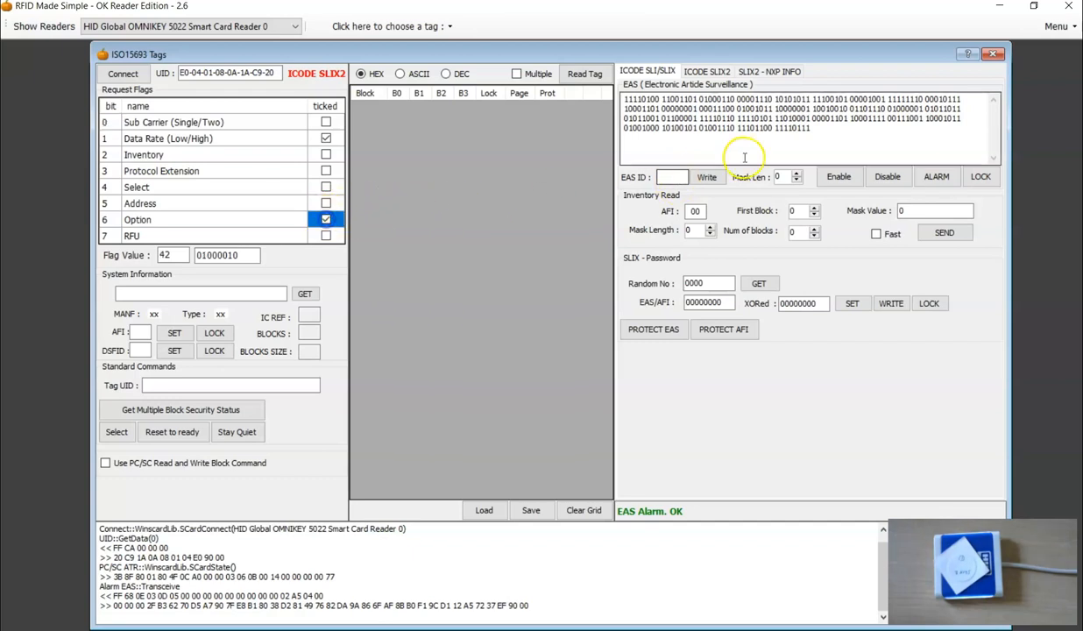
left_click(936, 176)
Change the EAS ID to B1C4 and try to write it to the tag with the Option flag cleared.
left_click(676, 176)
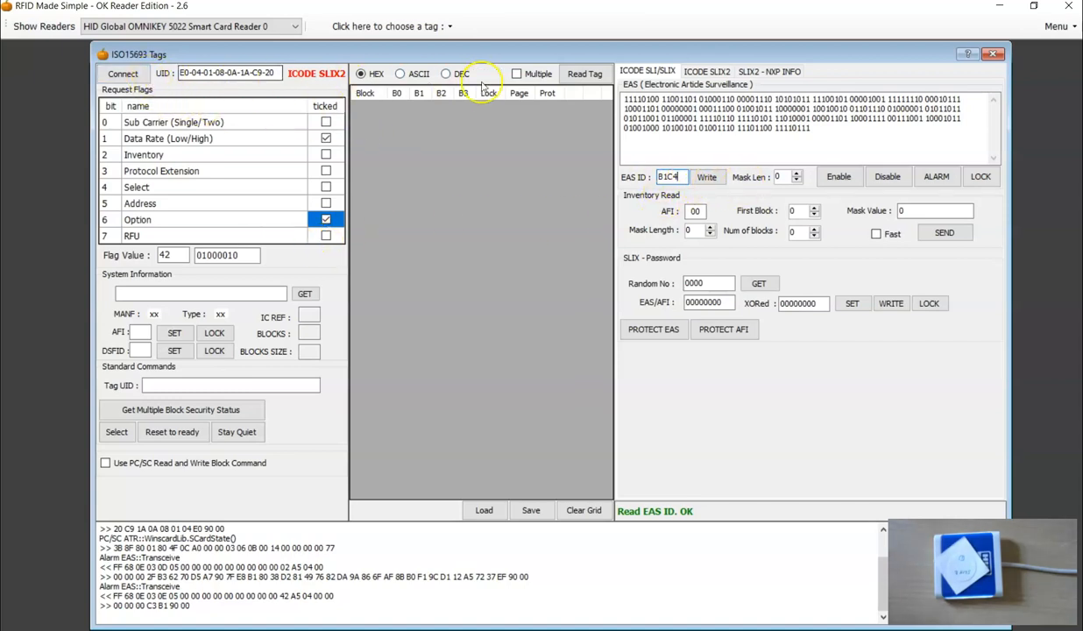
left_click(326, 220)
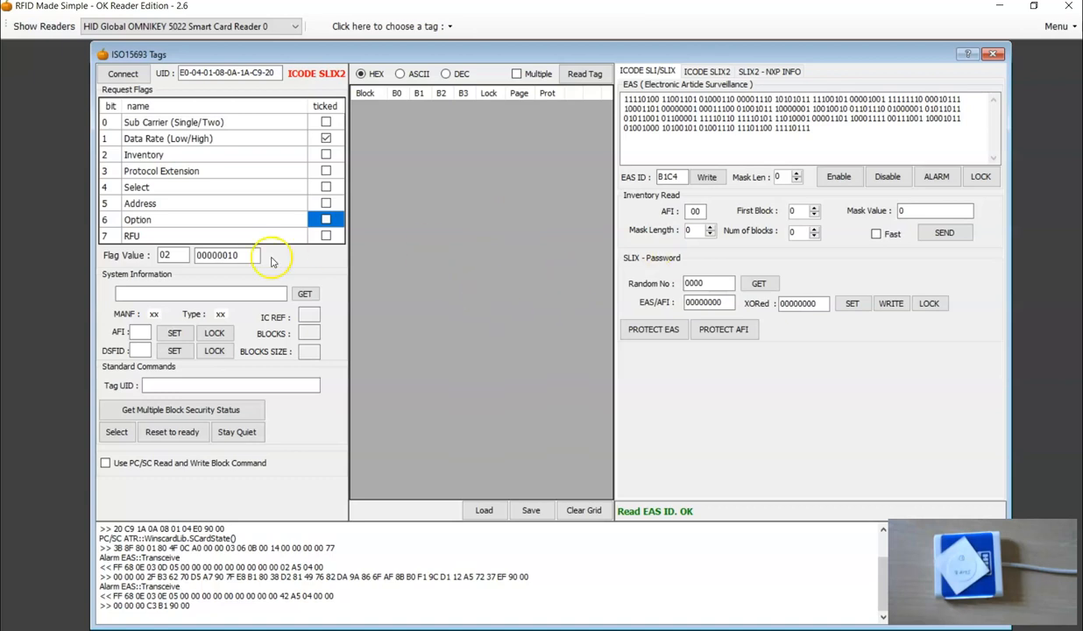
left_click(708, 177)
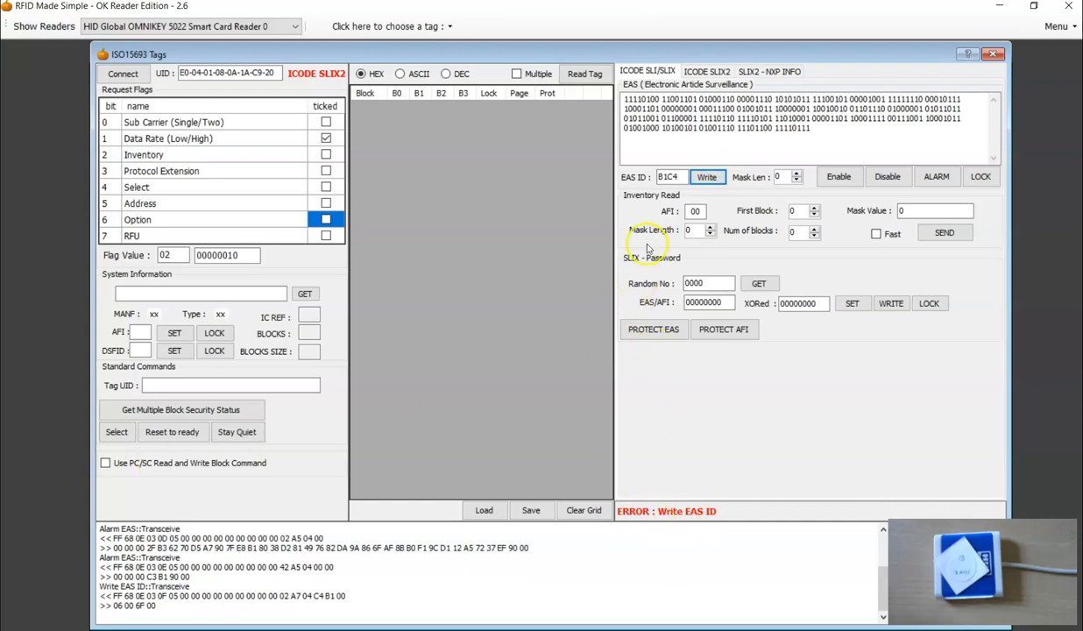
Get a random number, set the EAS/AFI password with the Address flag enabled, and write EAS ID B1C4 to the tag.
left_click(759, 285)
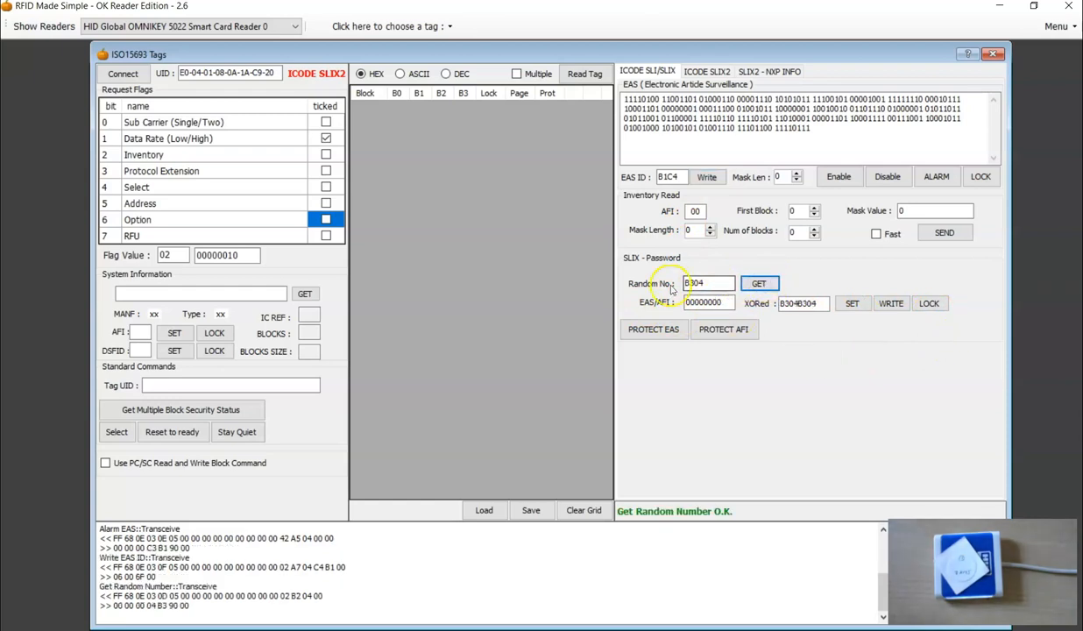
left_click_drag(723, 303, 677, 305)
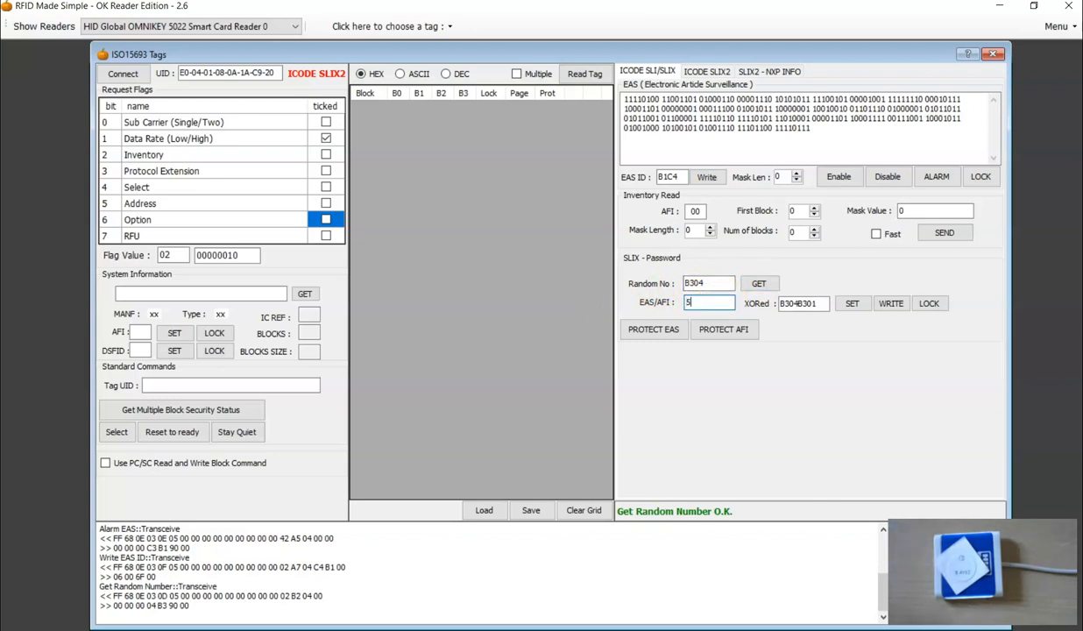
left_click(326, 204)
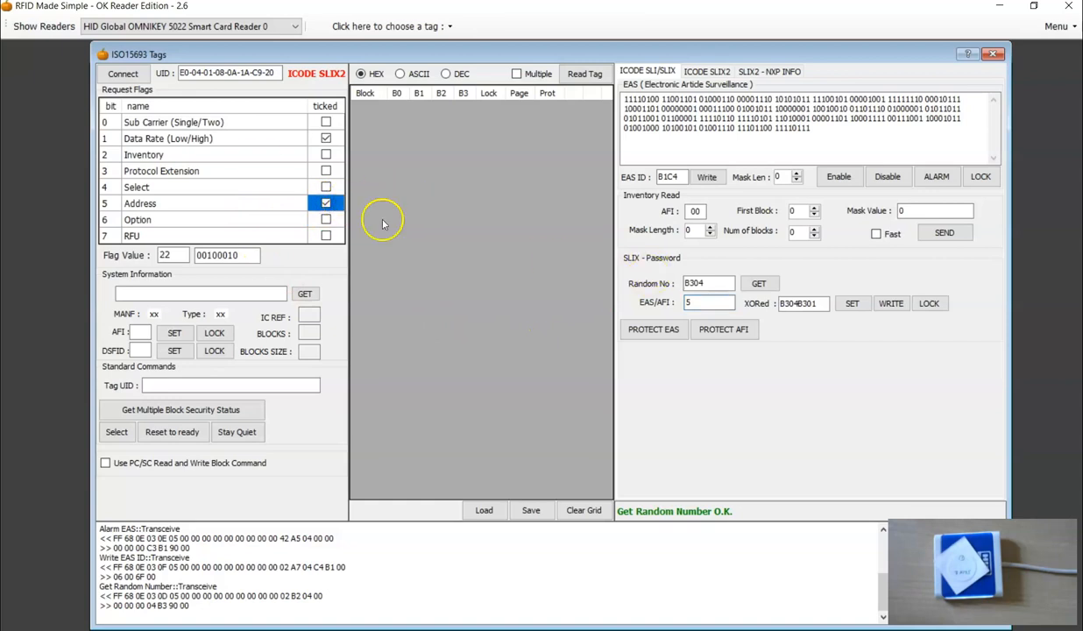
left_click(852, 304)
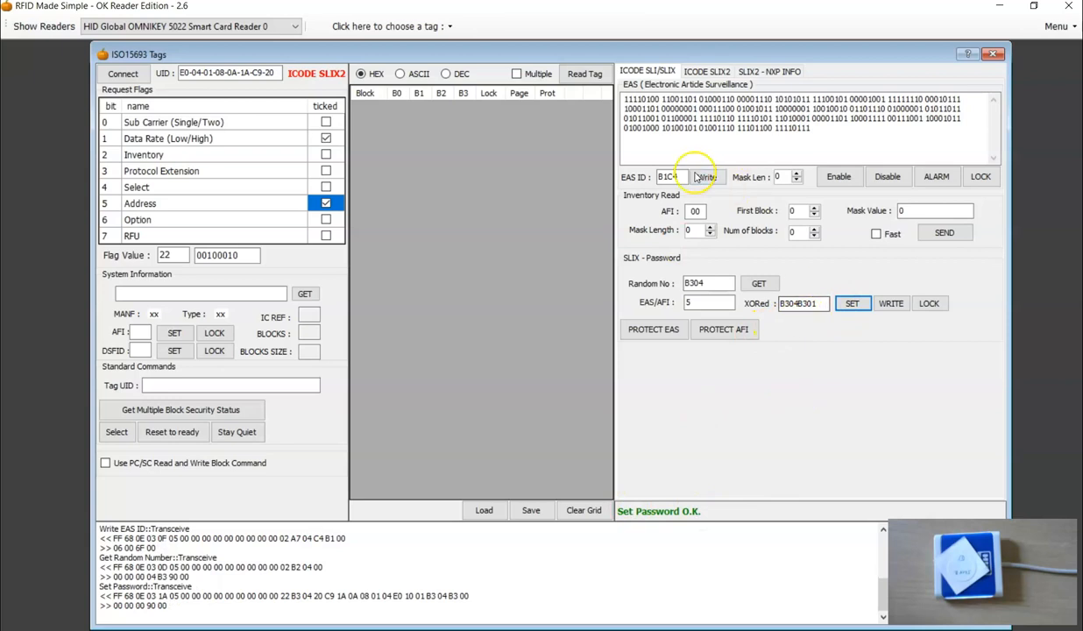
left_click(677, 177)
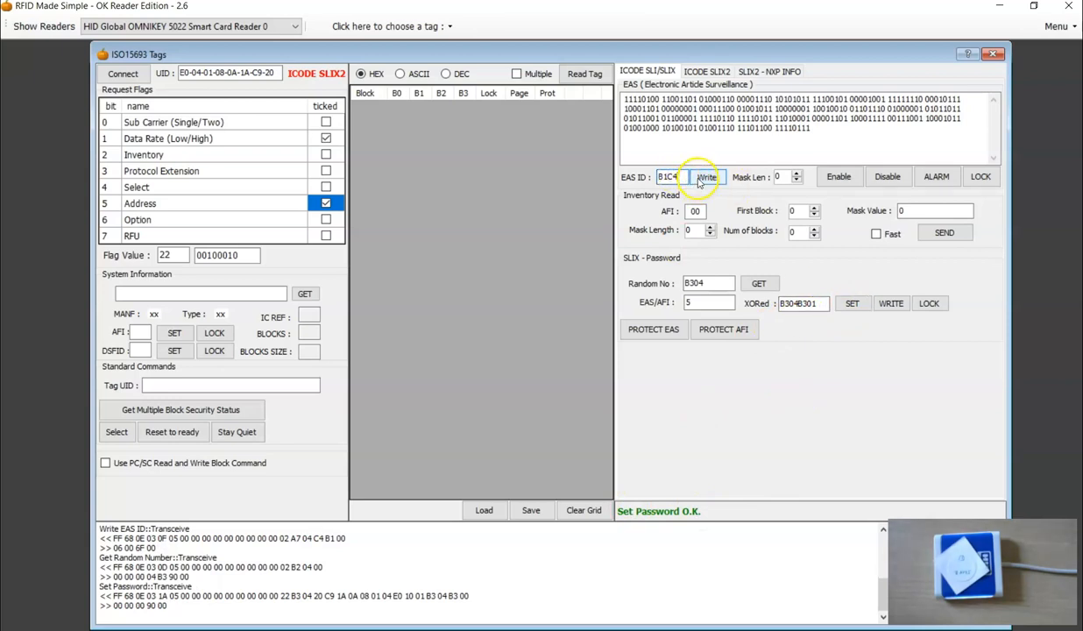
left_click(705, 178)
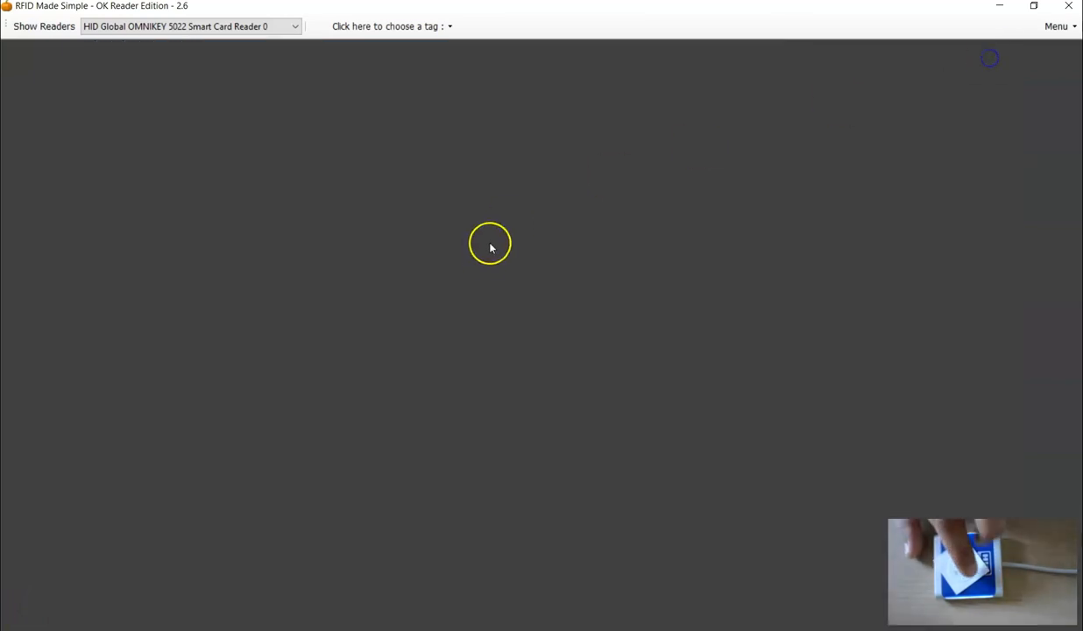
Open a new ISO15693 - OK5022 tag session, connect to the tag and send EAS ALARM.
left_click(358, 25)
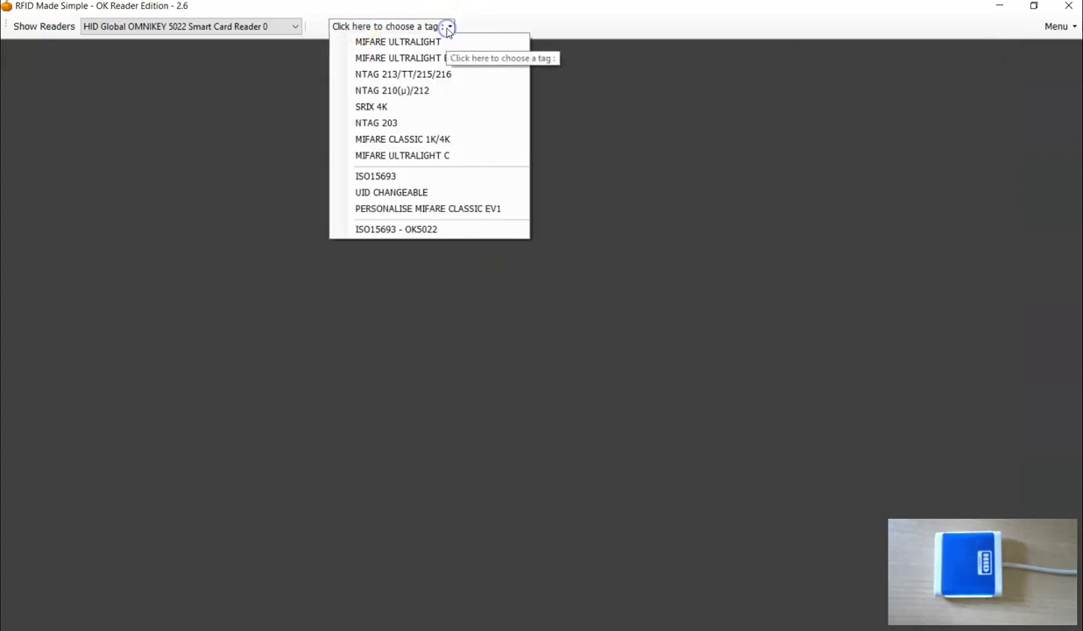
left_click(405, 230)
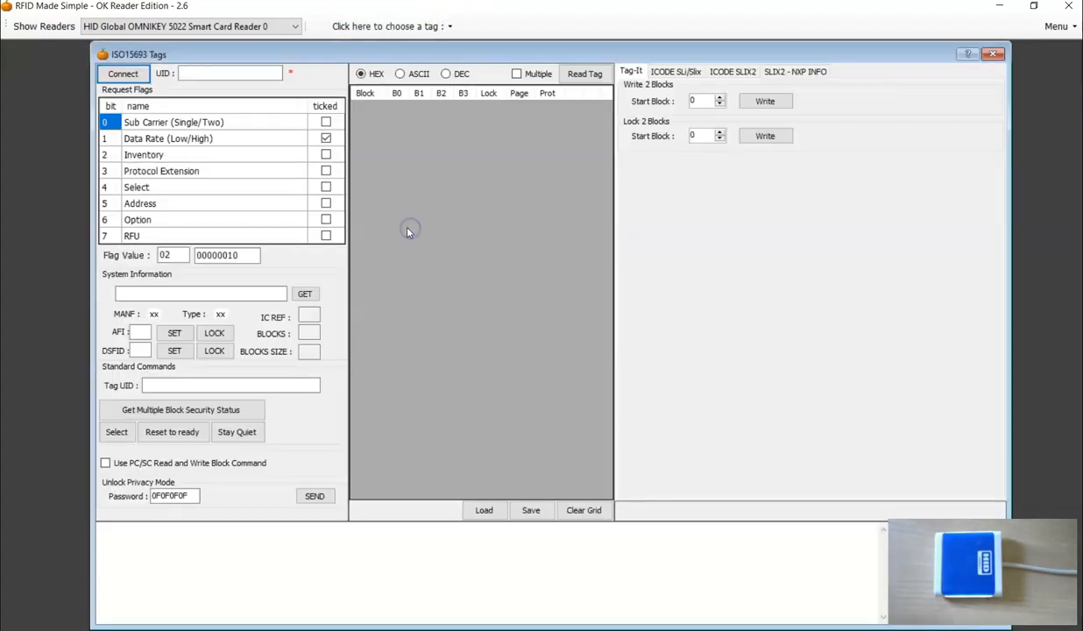
left_click(123, 74)
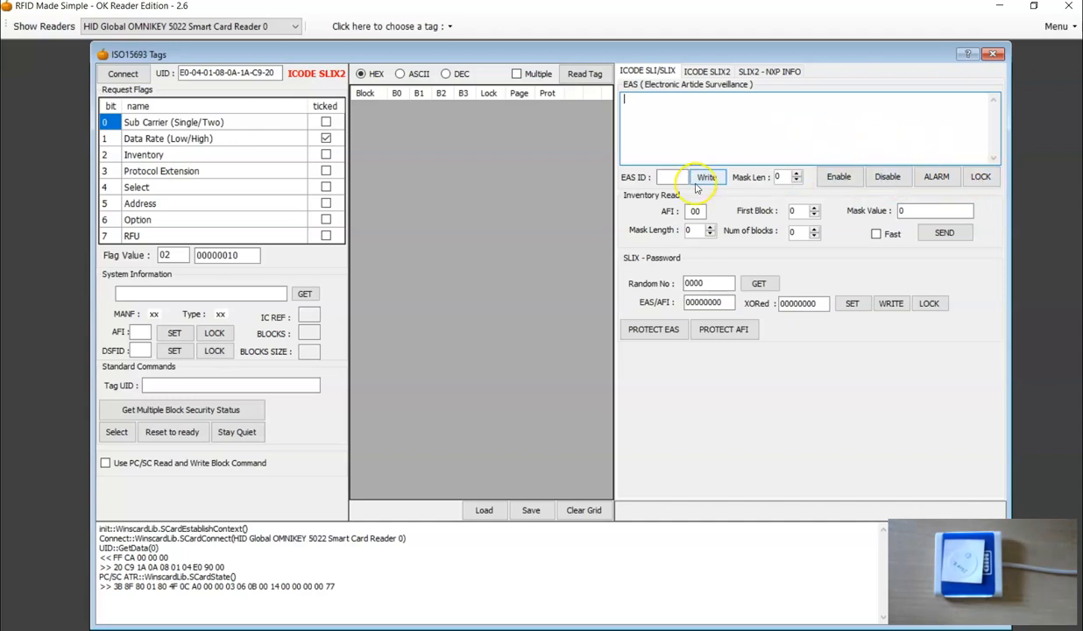
left_click(938, 177)
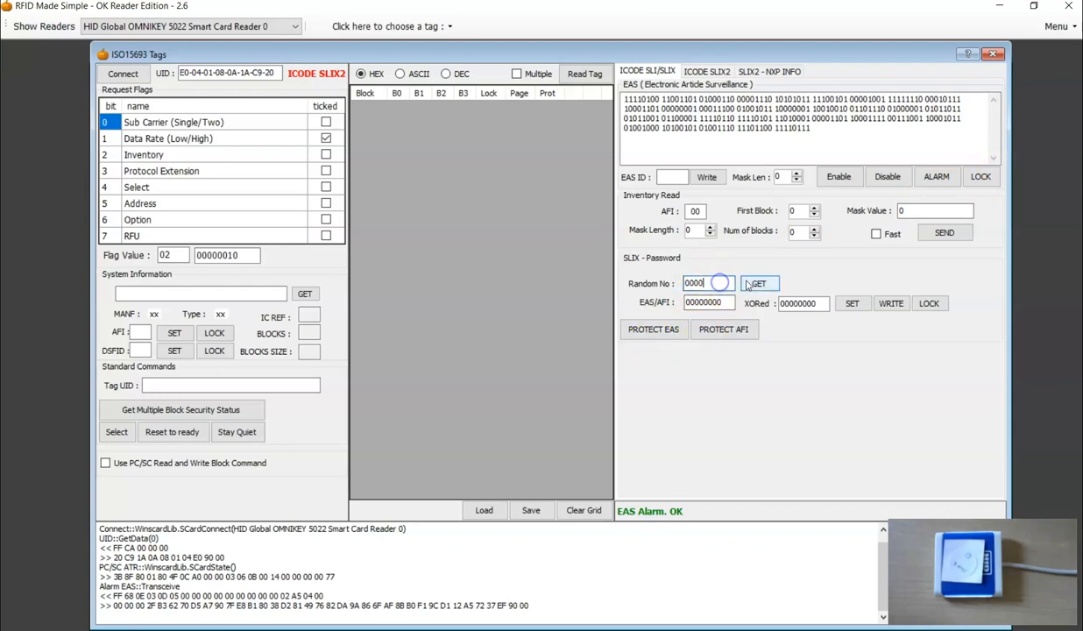
Get a random number, set the EAS/AFI password with the Address flag enabled, and lock EAS permanently.
left_click(746, 287)
left_click_drag(729, 303, 617, 313)
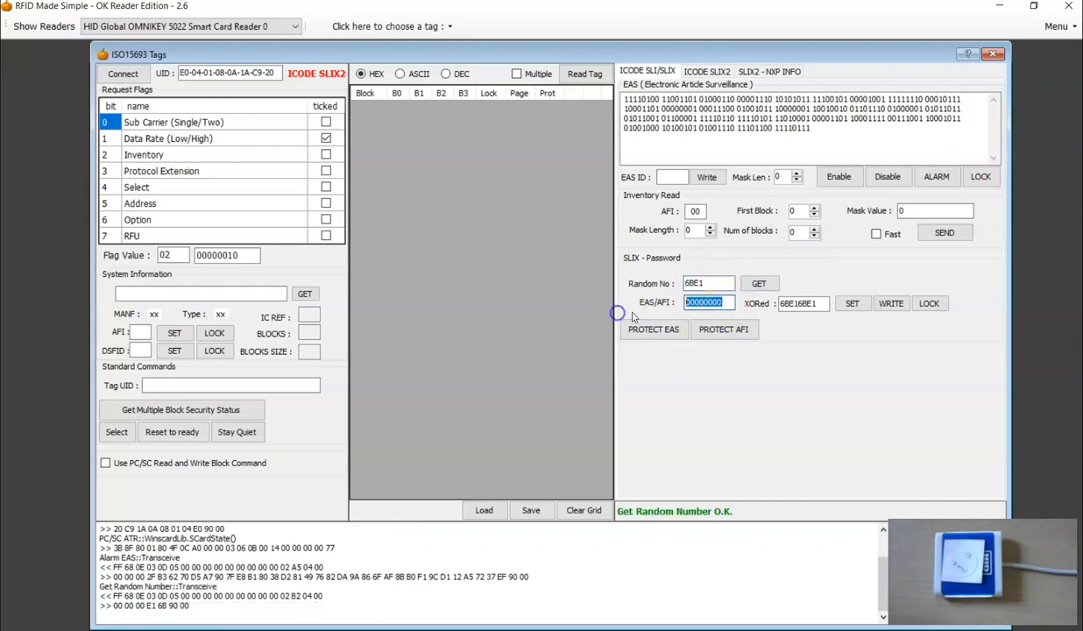
type("5")
left_click(852, 304)
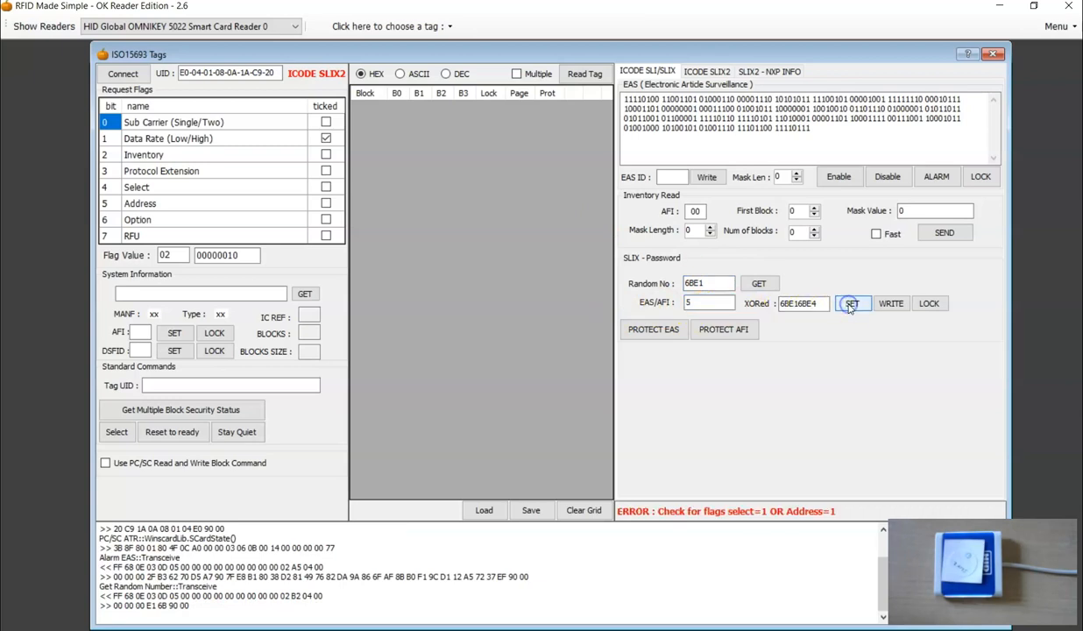
left_click(326, 204)
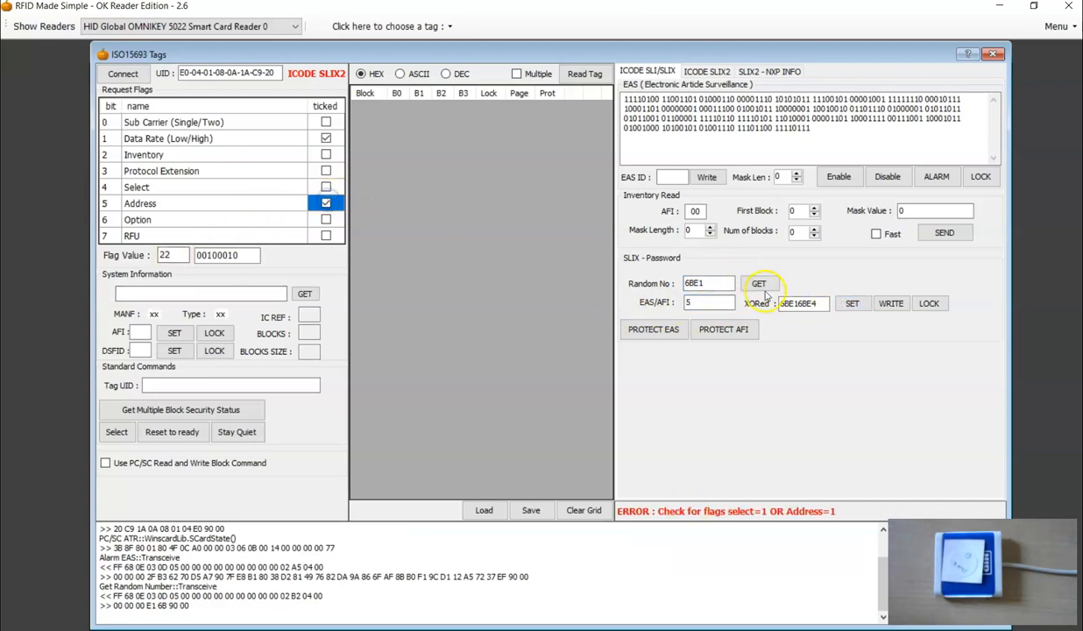
left_click(851, 303)
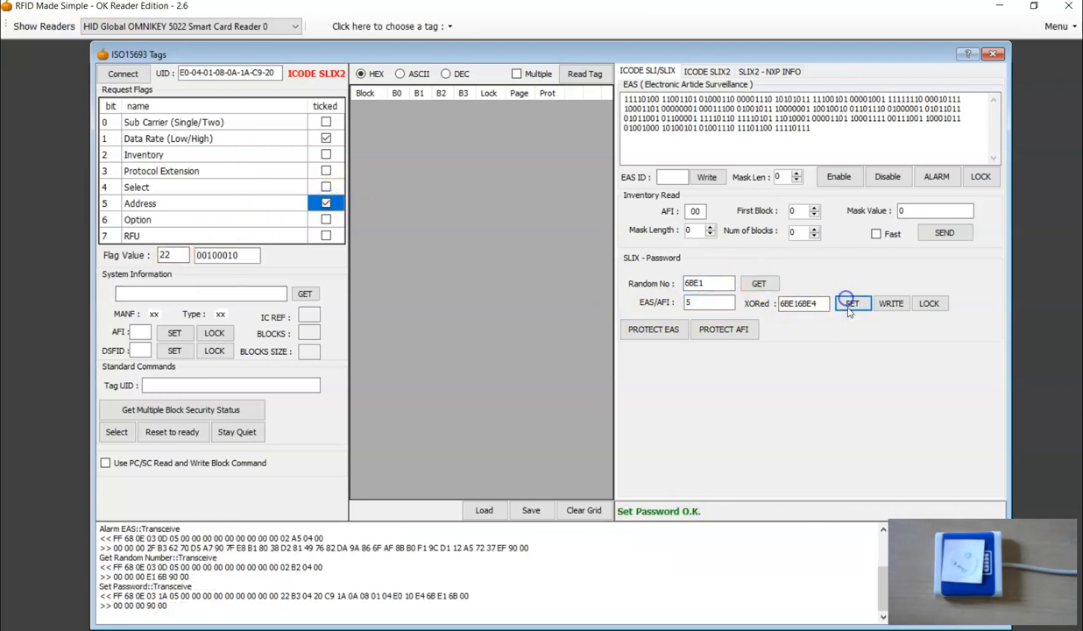
left_click(981, 178)
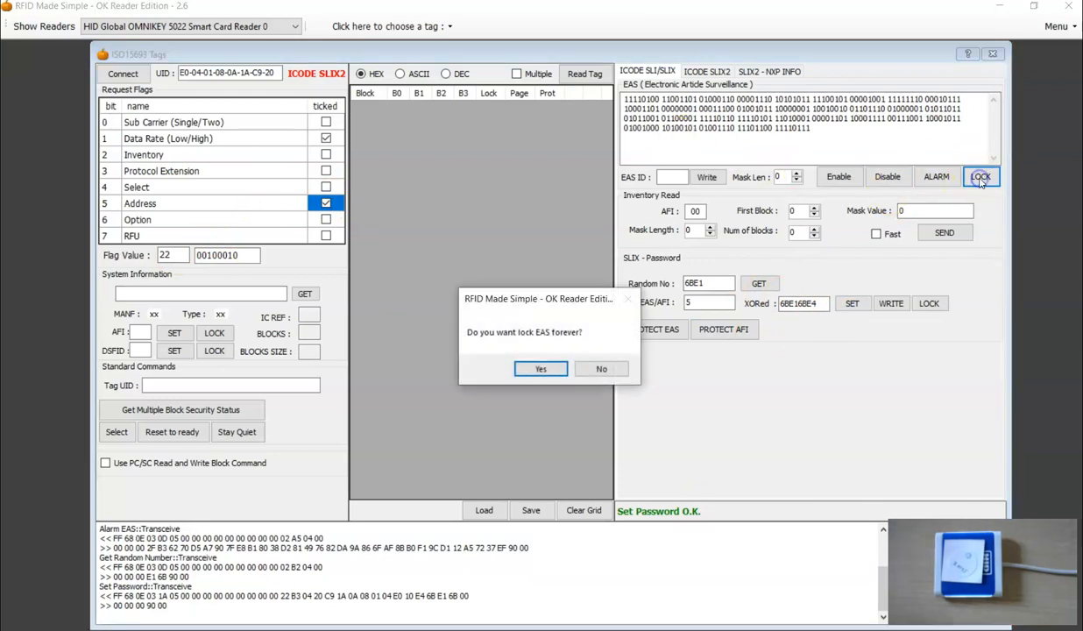
left_click(557, 371)
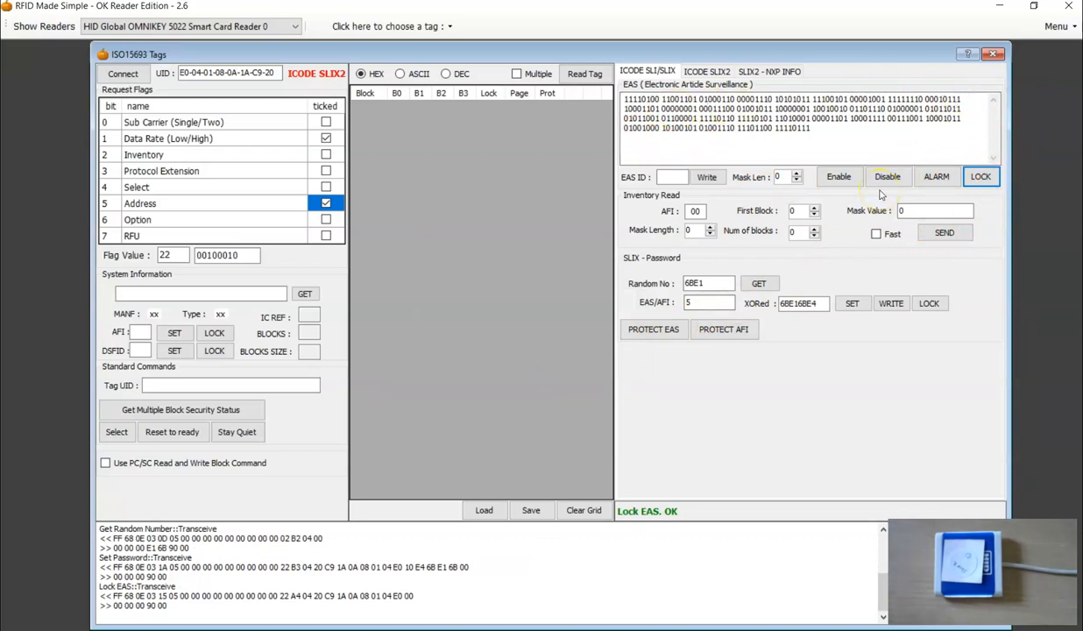
Restart the ISO15693 - OK5022 session, reconnect to the tag and send EAS ALARM without and with the Option flag.
left_click(993, 56)
left_click(382, 26)
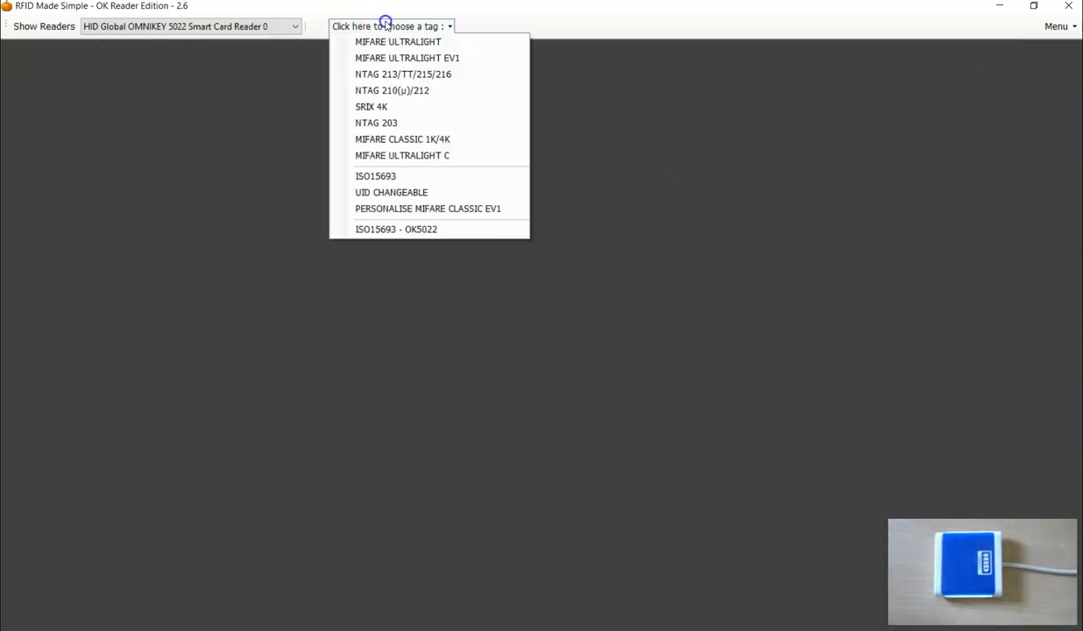
left_click(394, 228)
left_click(122, 74)
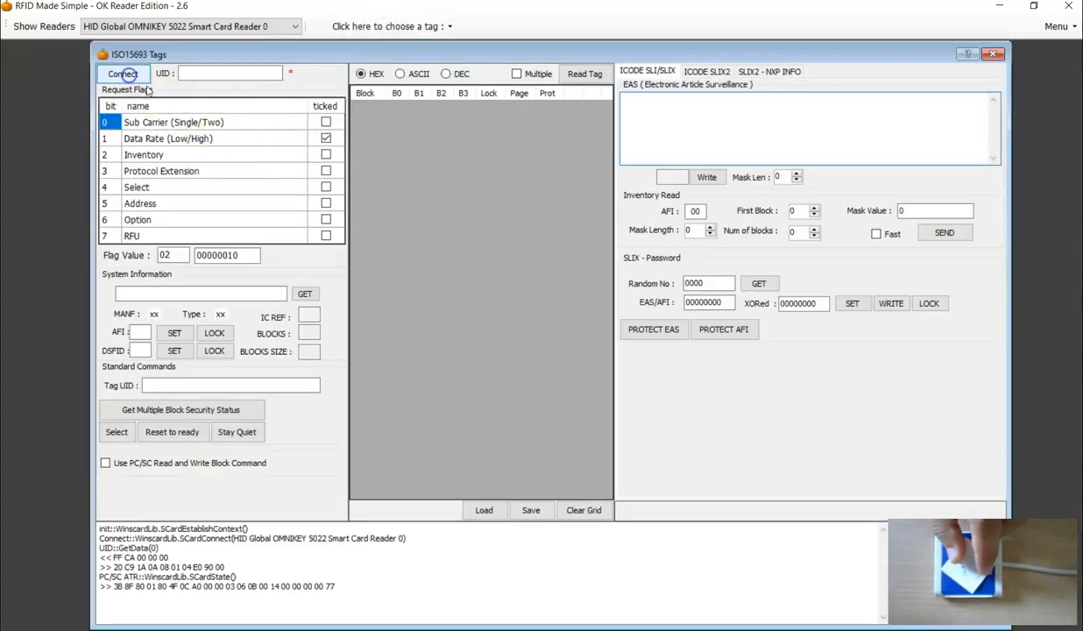
left_click(936, 176)
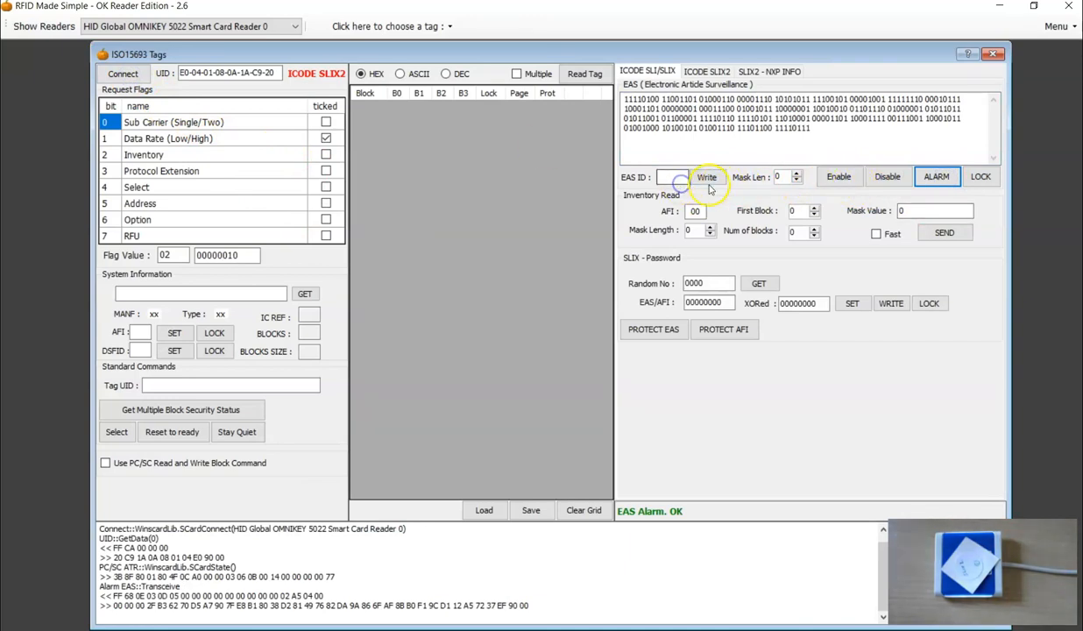
left_click(326, 219)
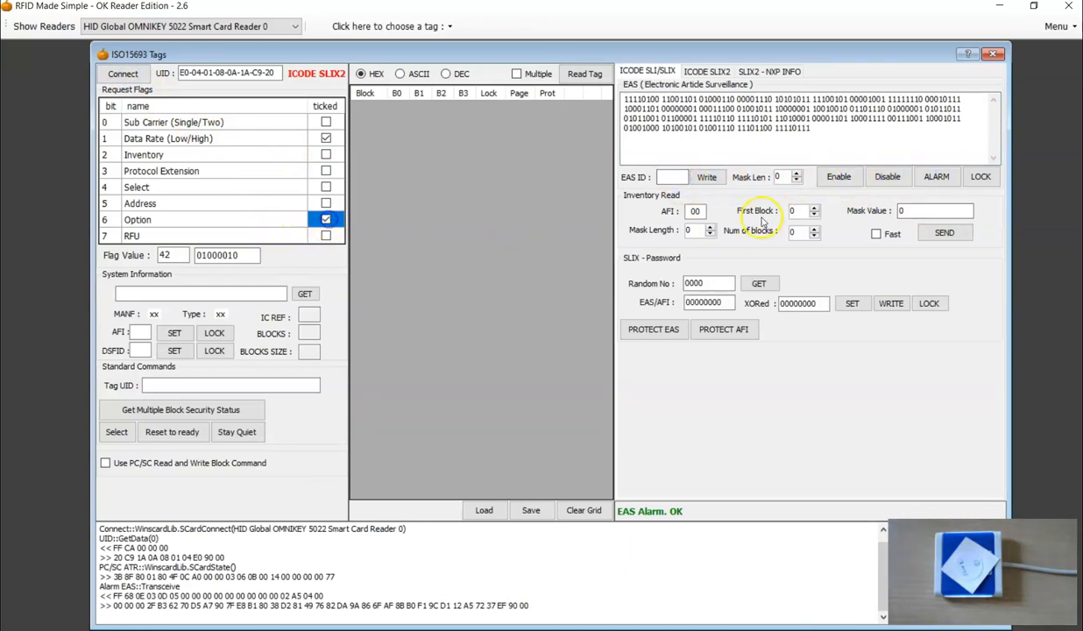
left_click(934, 176)
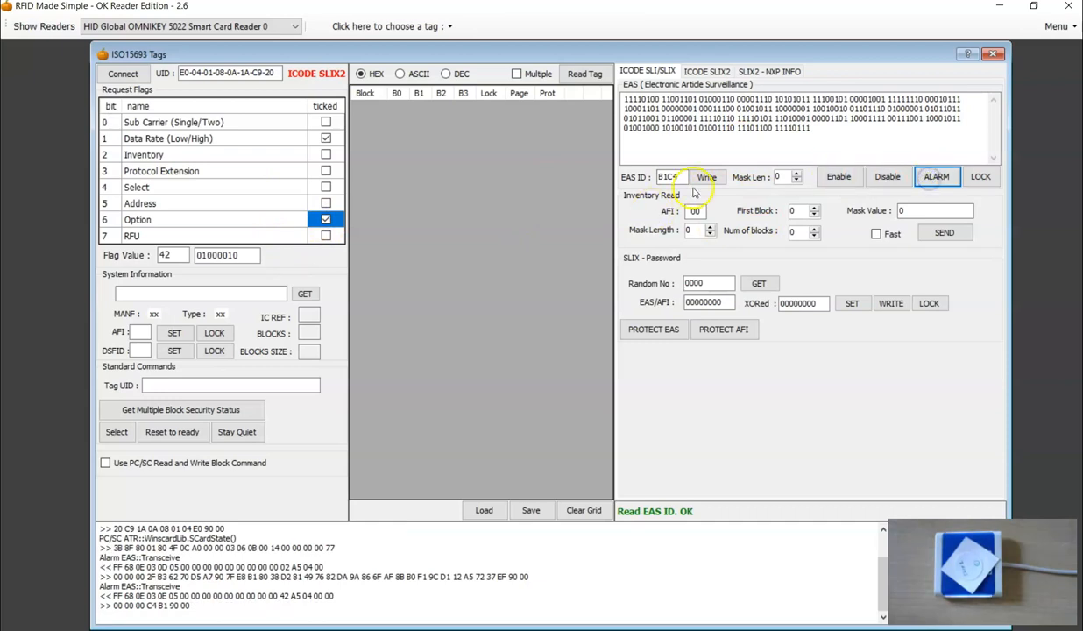
Request a random number from the tag, first with the Option flag set and again with it cleared.
left_click(752, 283)
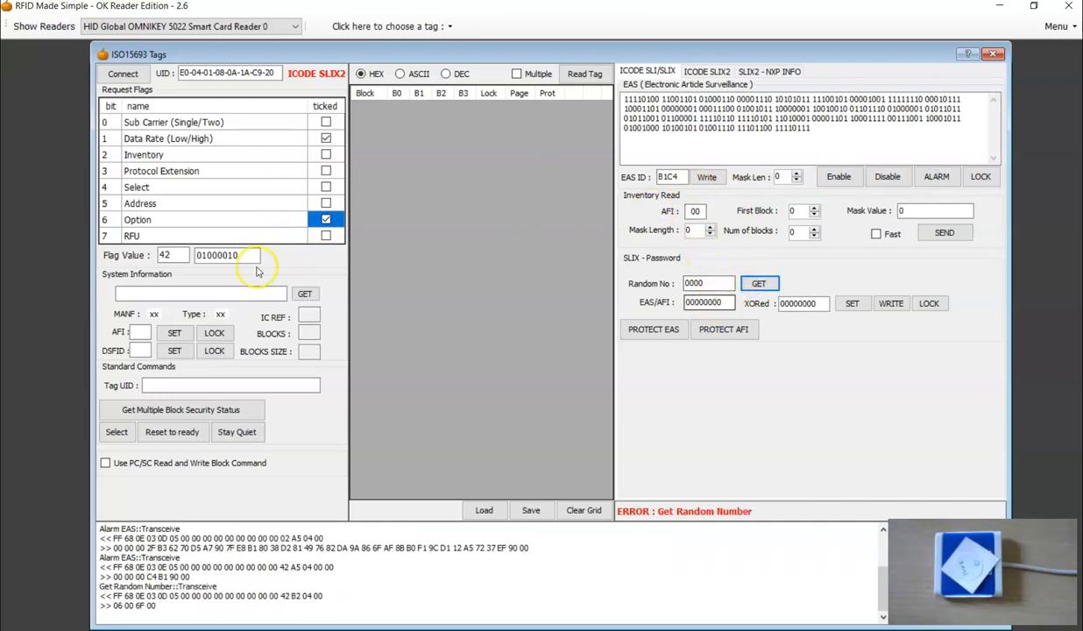
left_click(326, 219)
left_click(326, 219)
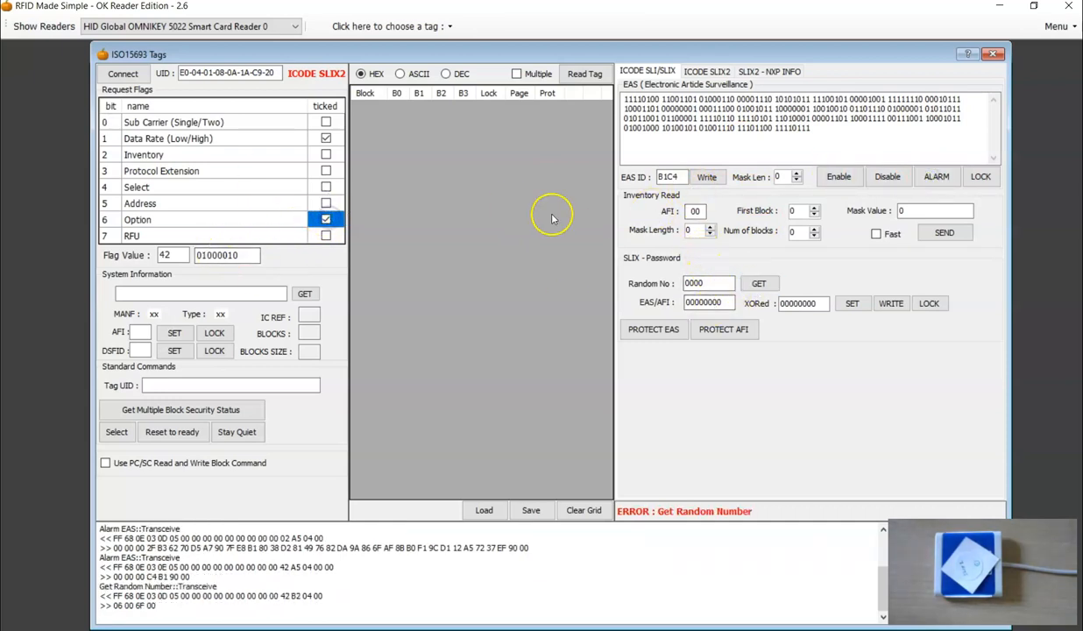
left_click(326, 219)
left_click(757, 283)
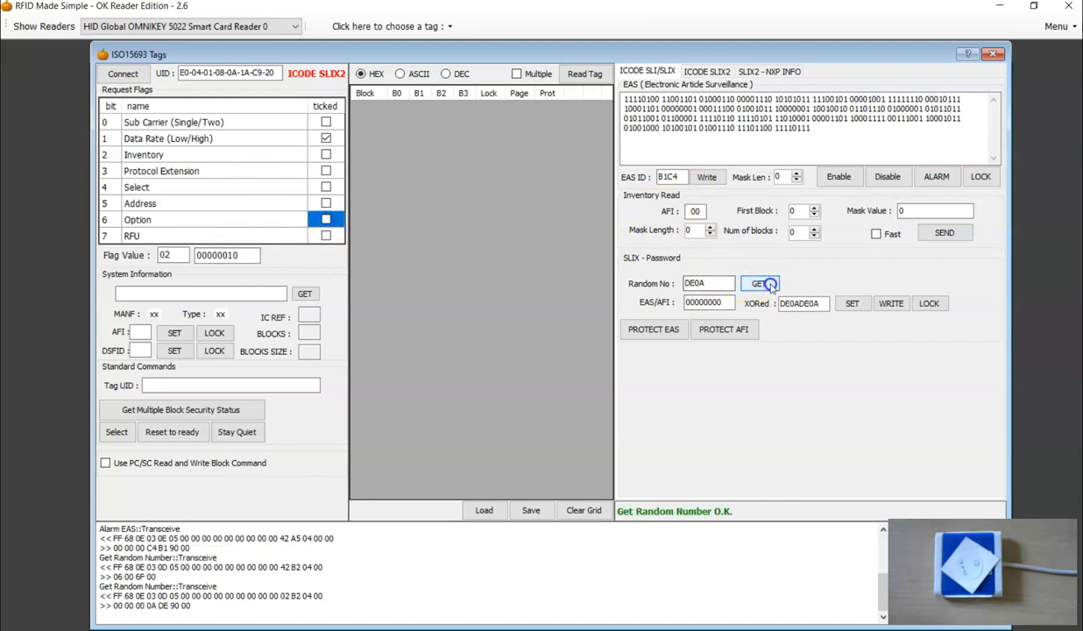
Enable the Address flag, enter the EAS/AFI password and send the Set Password command.
left_click(326, 203)
left_click(717, 303)
left_click_drag(717, 302, 611, 308)
type("5")
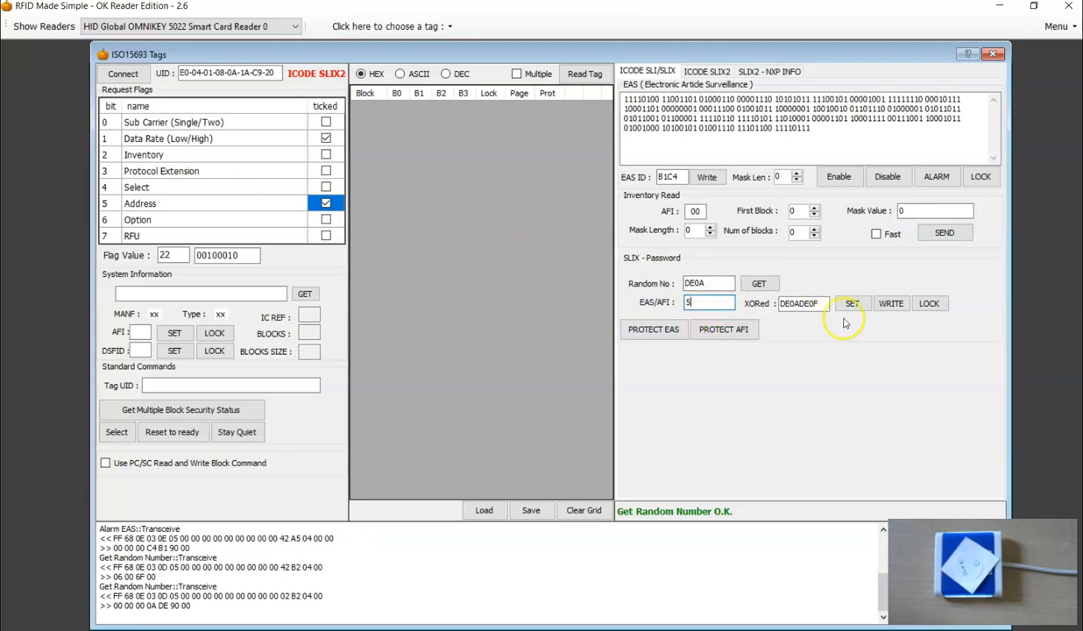
left_click(852, 303)
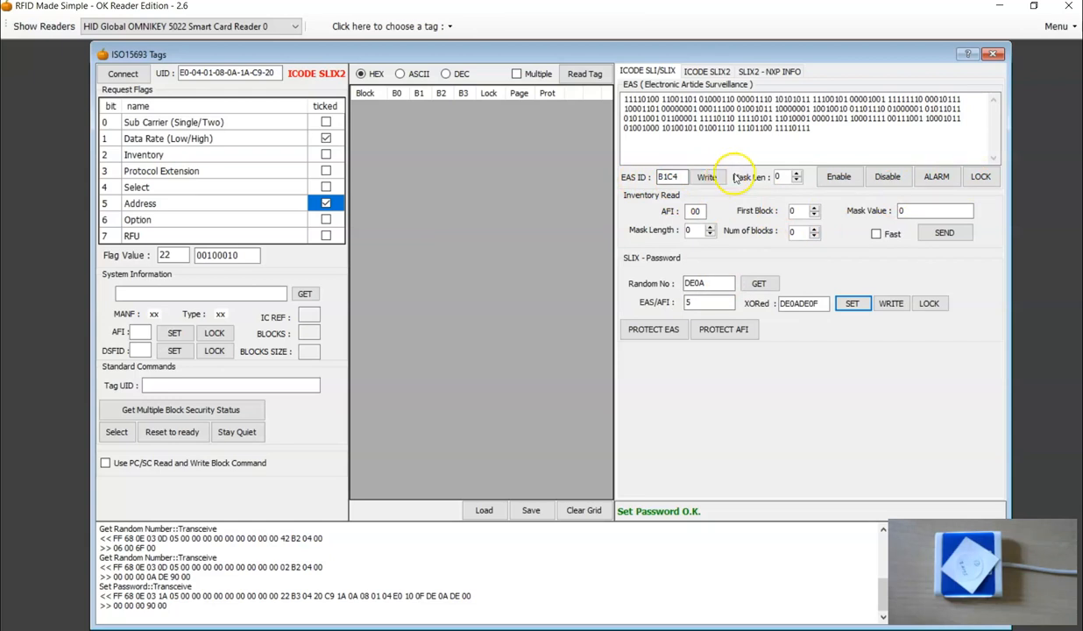
Change the EAS ID to ABCD and try to write it to the locked tag, then try to disable EAS.
left_click(681, 177)
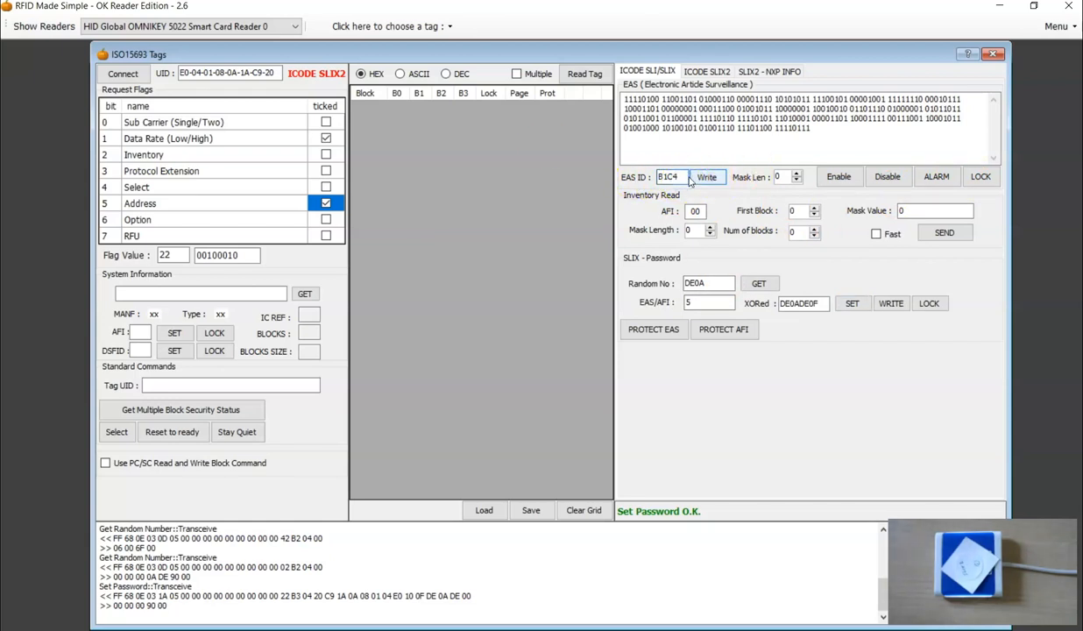
key("BackSpace")
key("BackSpace")
key("BackSpace")
type("5")
type("CD")
left_click(666, 176)
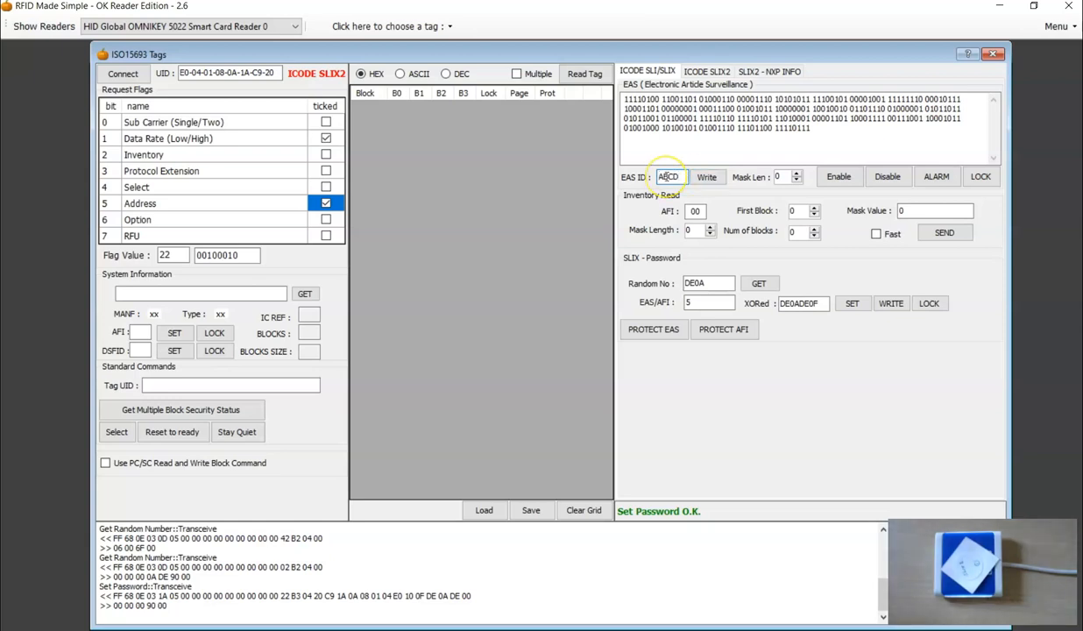
left_click(706, 178)
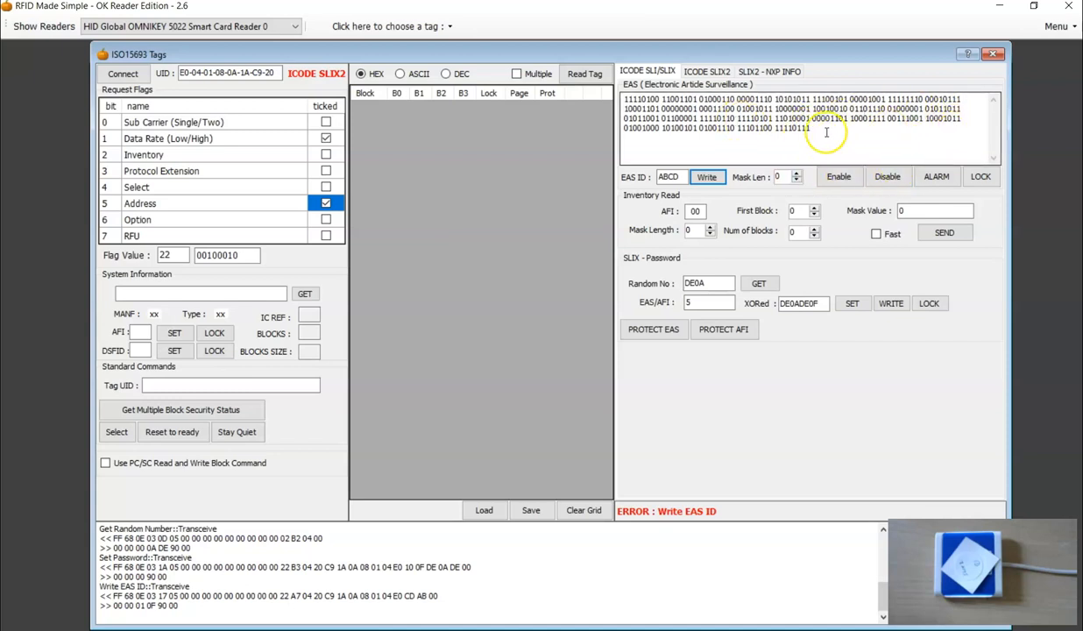
left_click(888, 177)
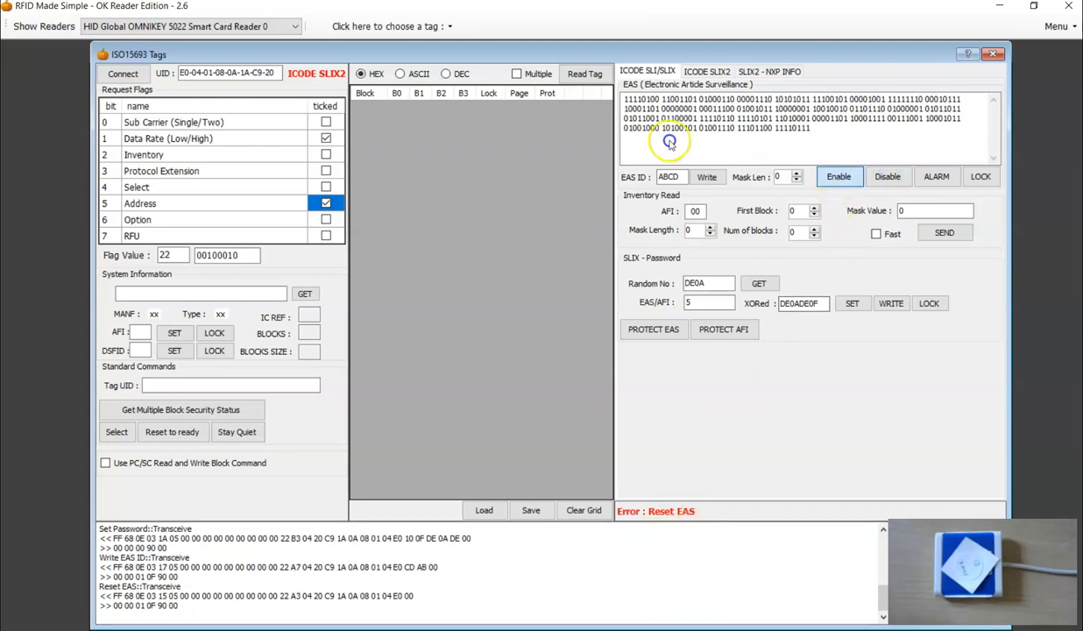
Try to enable EAS on the locked, password-protected tag.
left_click(839, 176)
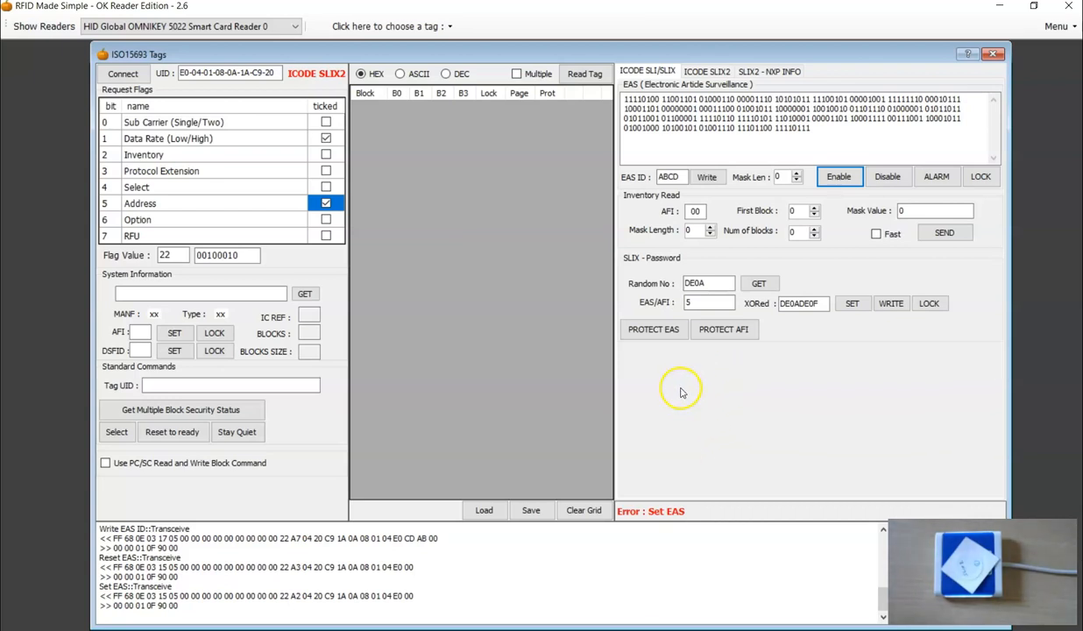
left_click(664, 329)
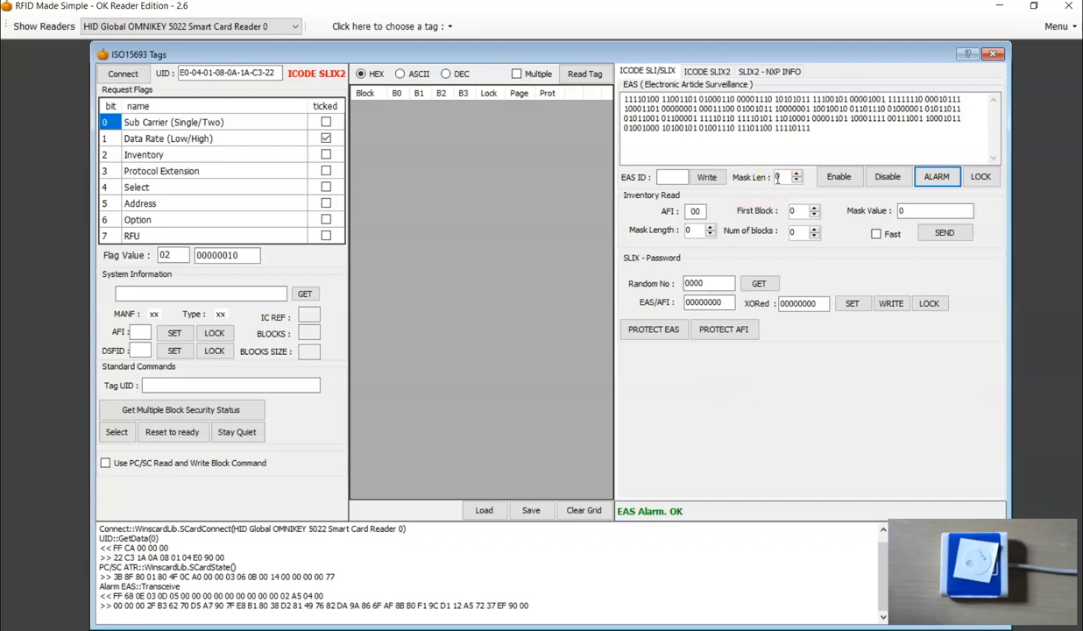
Send EAS ALARM to the second tag with the Option flag cleared and examine the returned EAS bit sequence.
left_click(664, 176)
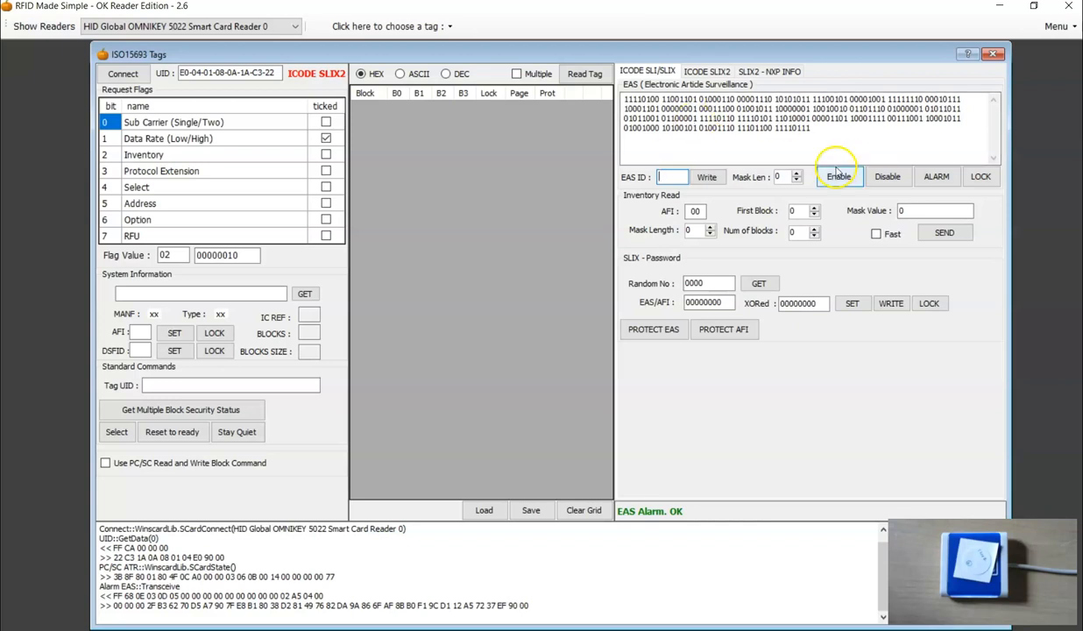
left_click(934, 178)
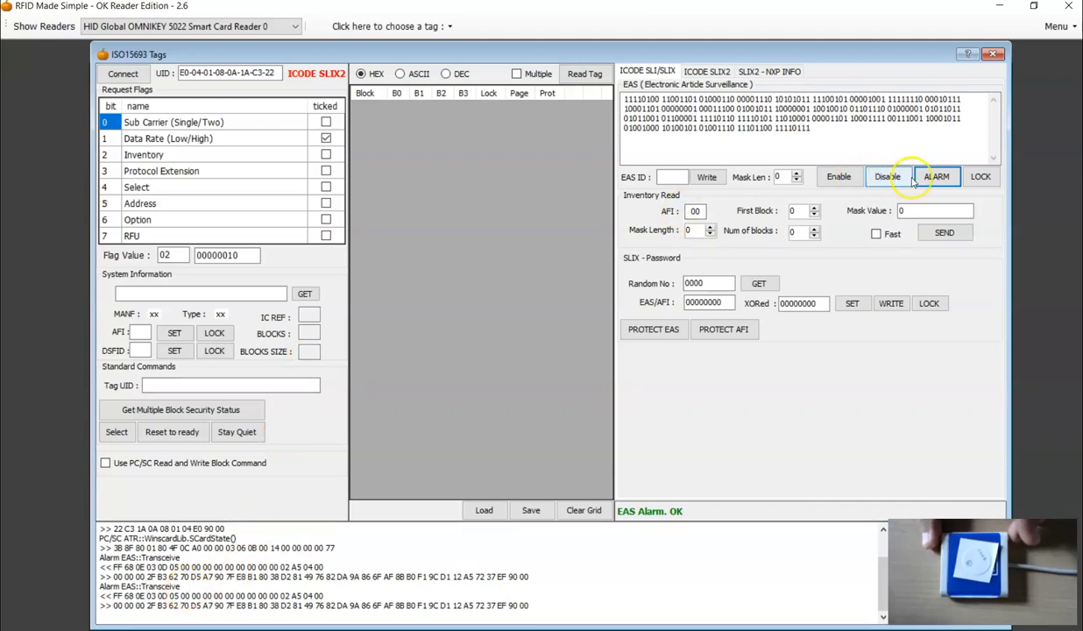
left_click_drag(815, 129, 624, 101)
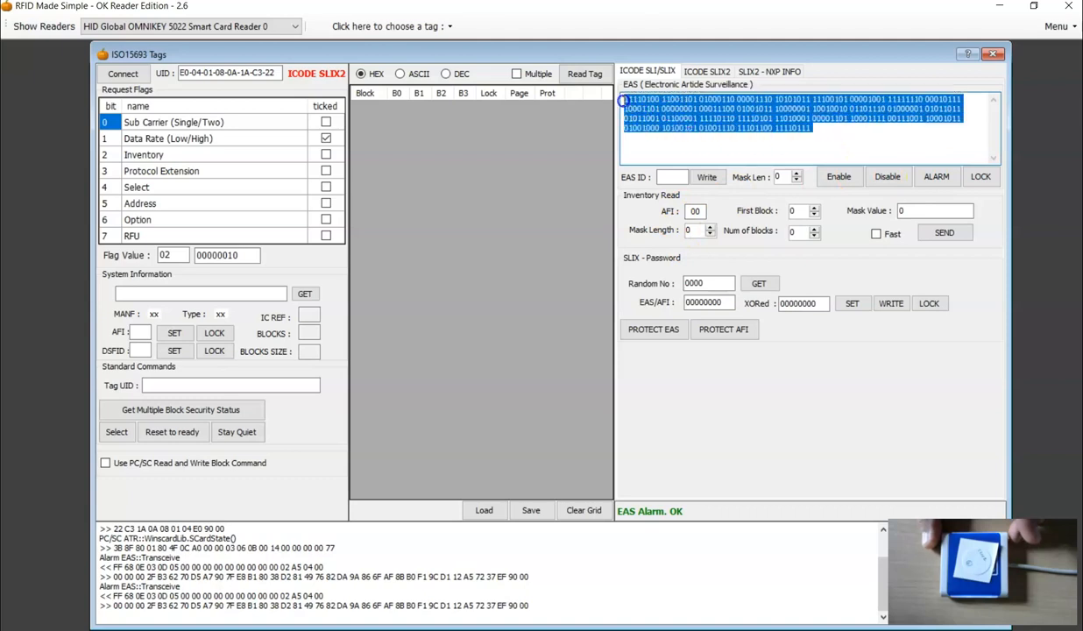
left_click(653, 153)
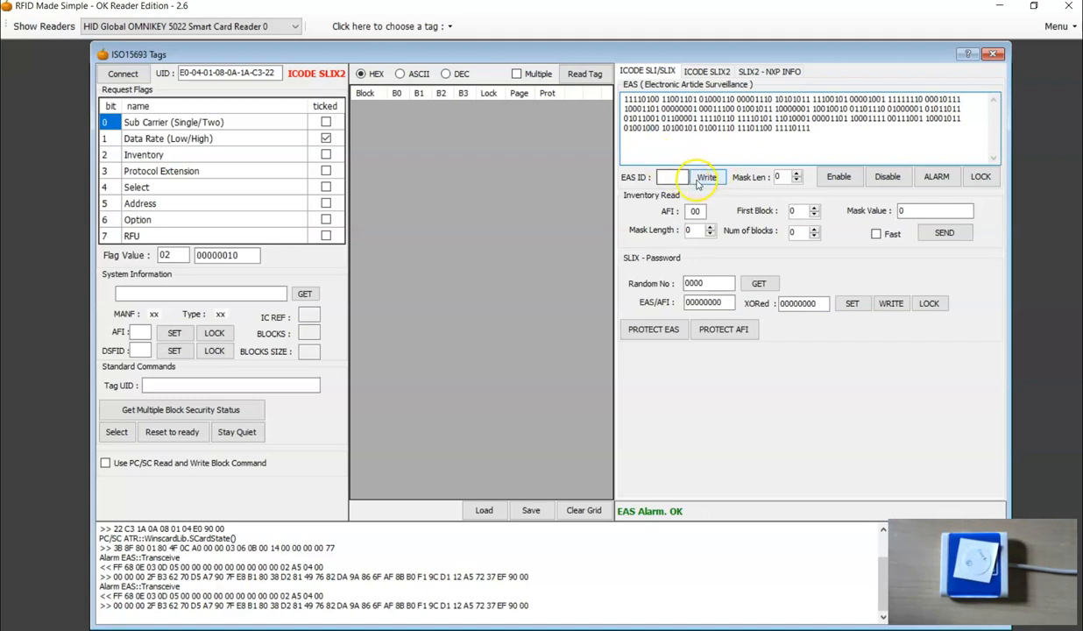
Enable the Option flag and send EAS ALARM with mask length 0 to read the tag's EAS ID.
left_click(325, 220)
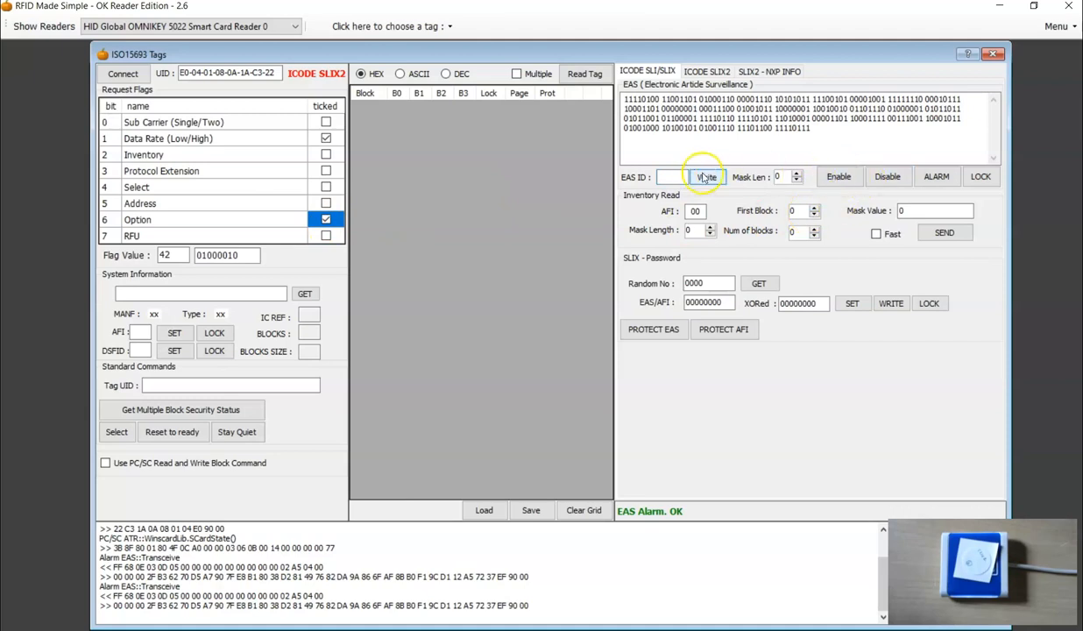
left_click(933, 178)
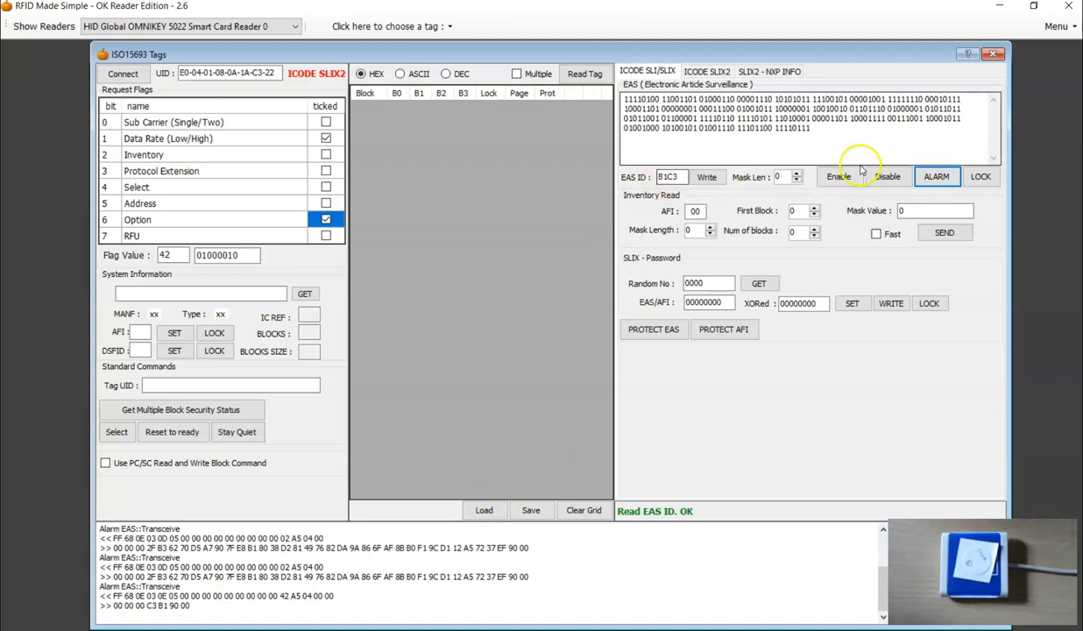
left_click_drag(679, 178, 657, 176)
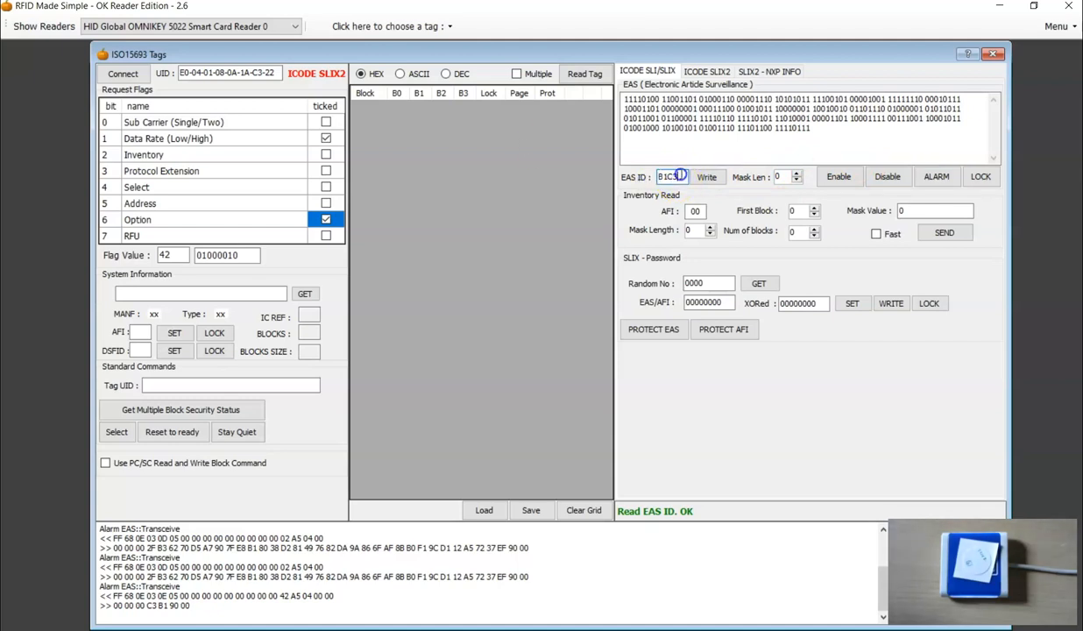
Close and reopen the ISO15693 tag session, then reconnect to the tag.
left_click(993, 54)
left_click(404, 28)
left_click(383, 230)
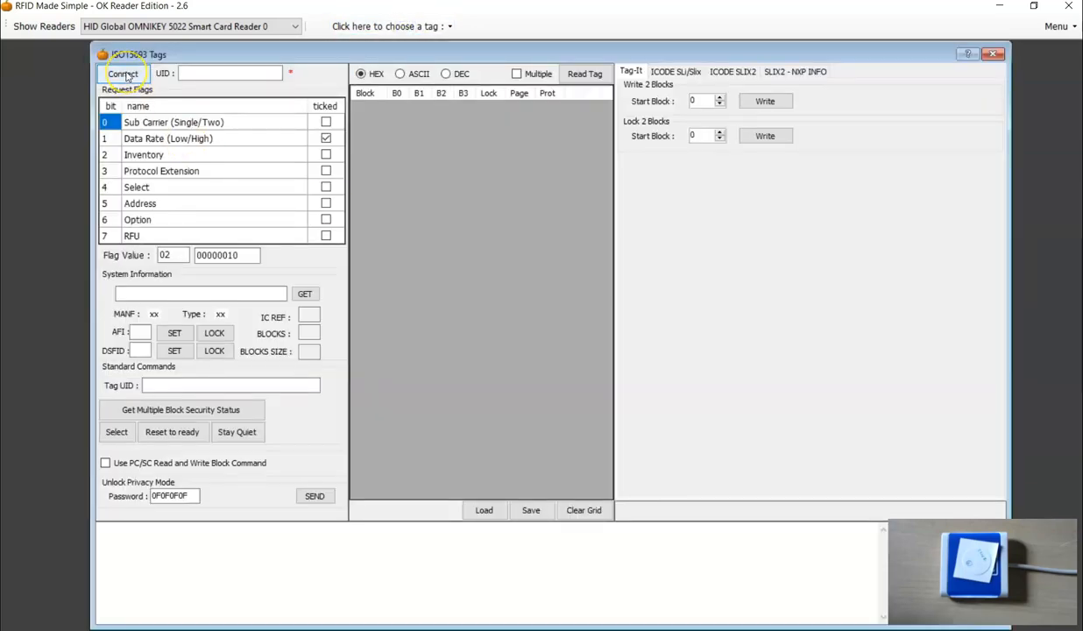
left_click(123, 75)
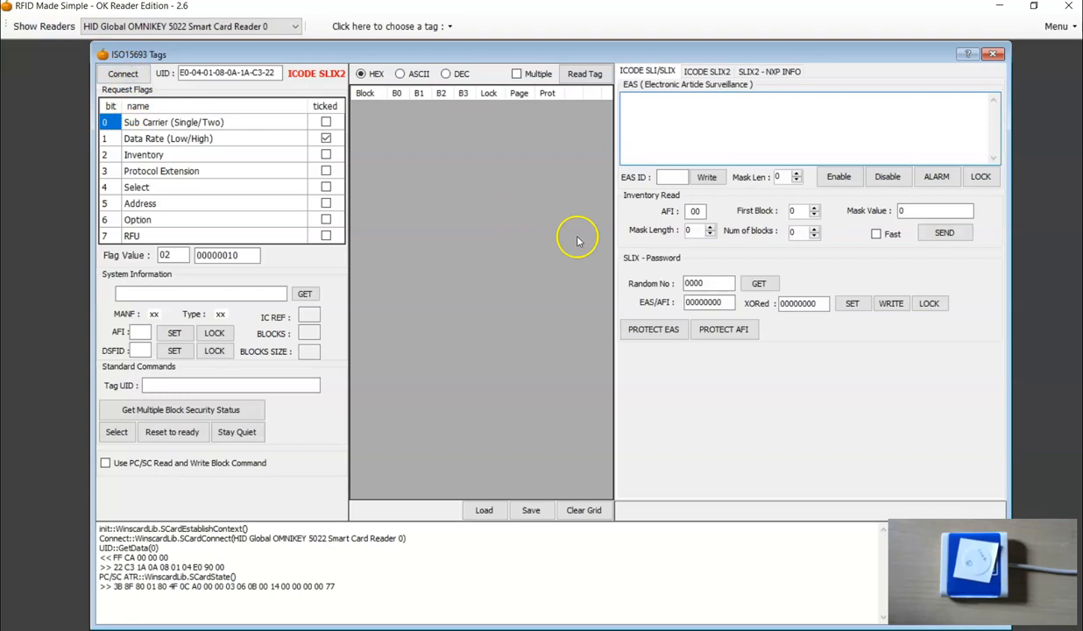
Enter EAS ID B1C3, enable the Option flag, set the mask length to 16 and send EAS ALARM.
left_click(672, 178)
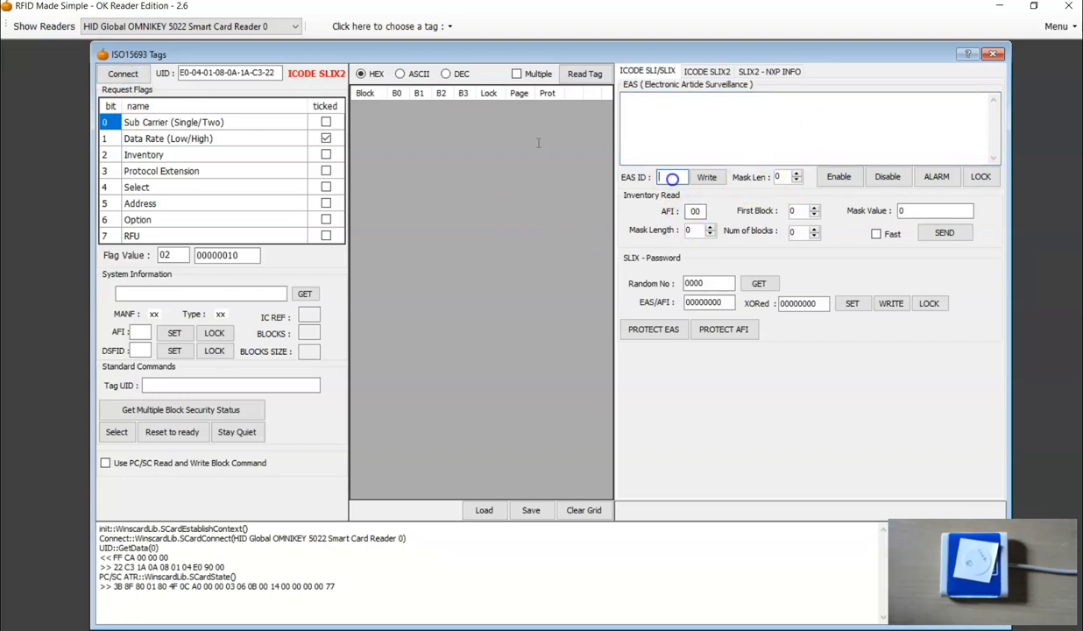
left_click(689, 228)
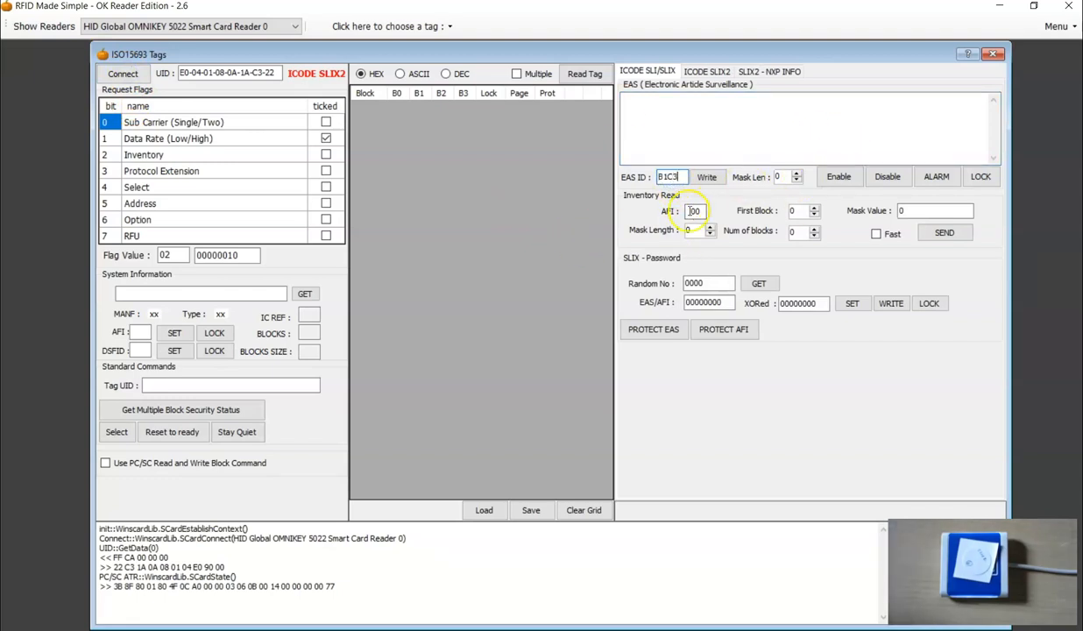
left_click(325, 219)
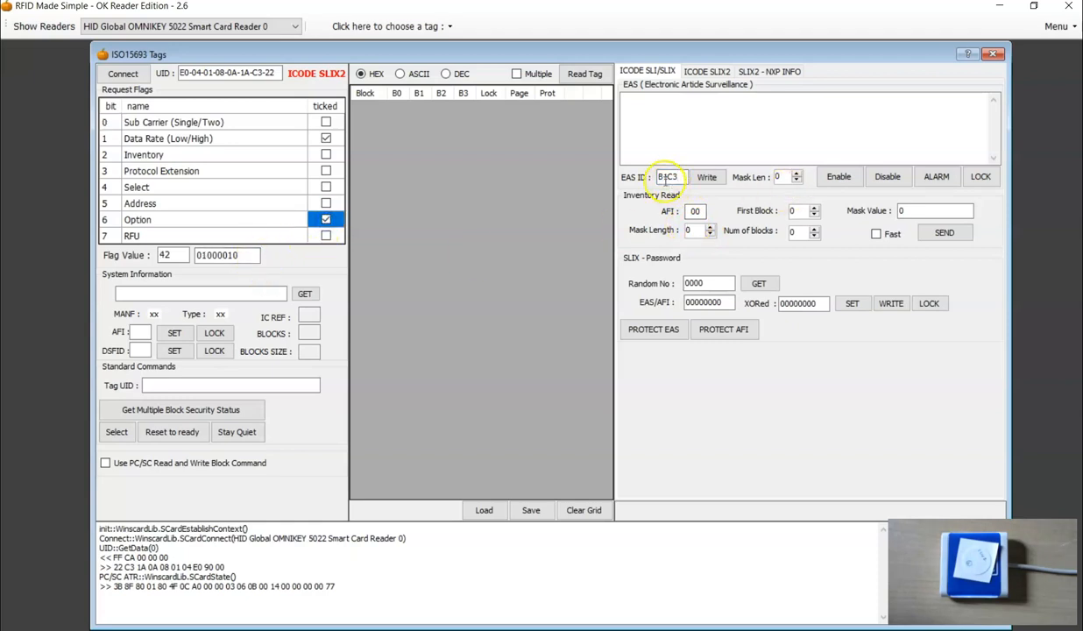
left_click(796, 173)
left_click(795, 173)
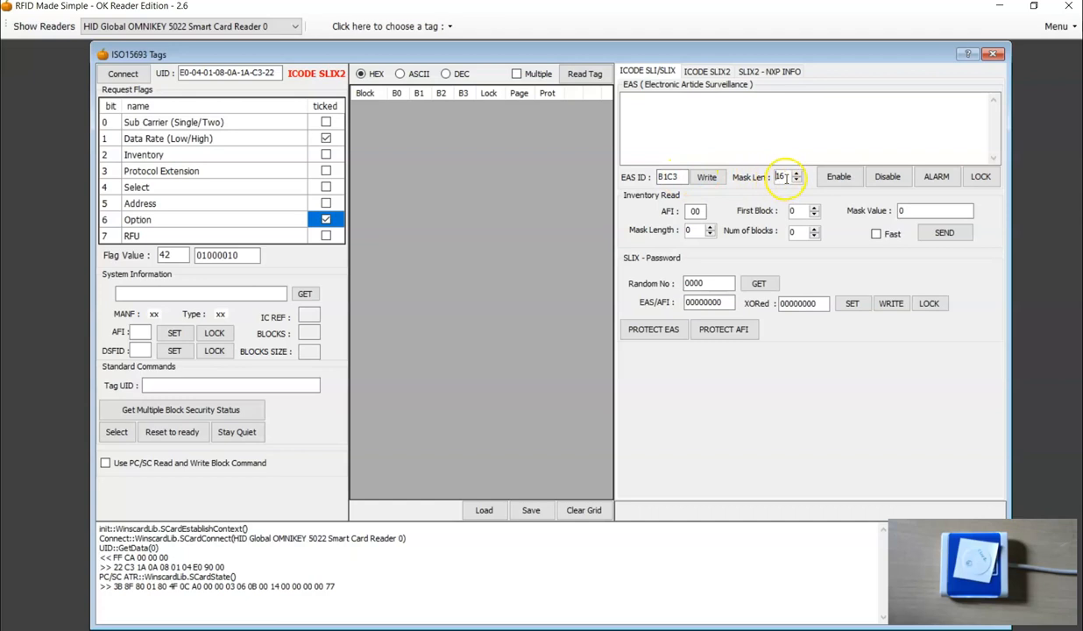
left_click(939, 178)
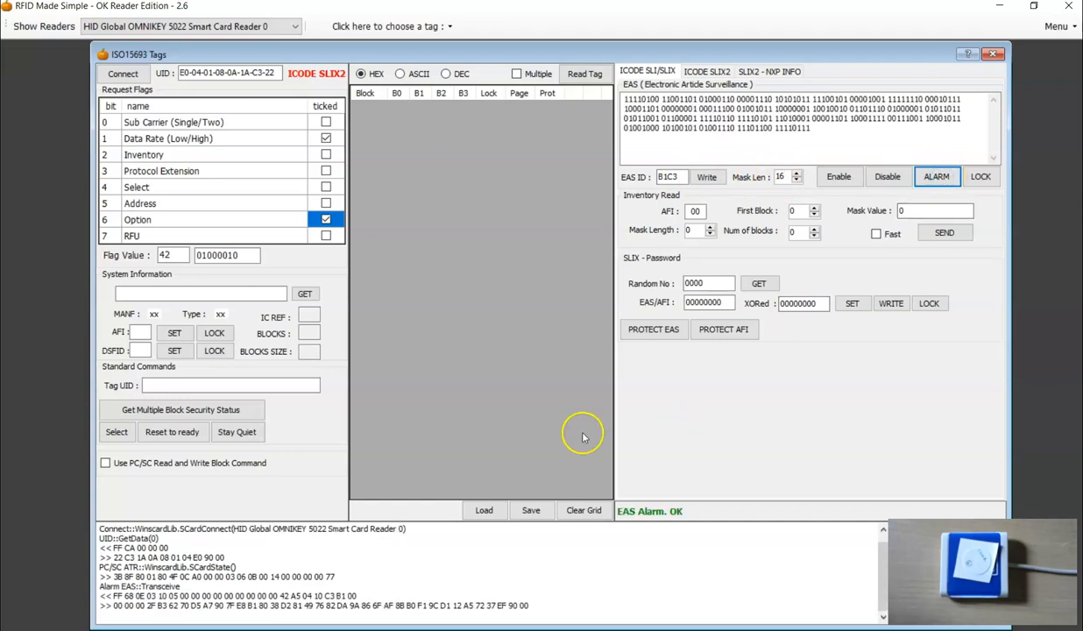
Examine the flag, command, mask length and EAS ID bytes of the EAS ALARM request in the log.
left_click(271, 596)
left_click(359, 595)
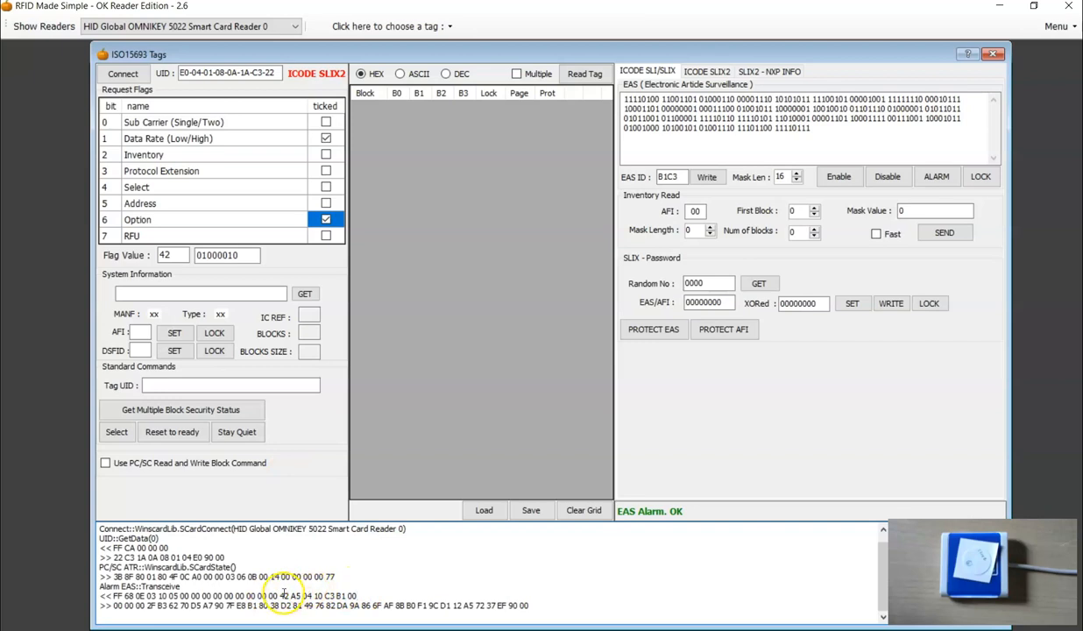
left_click(280, 595)
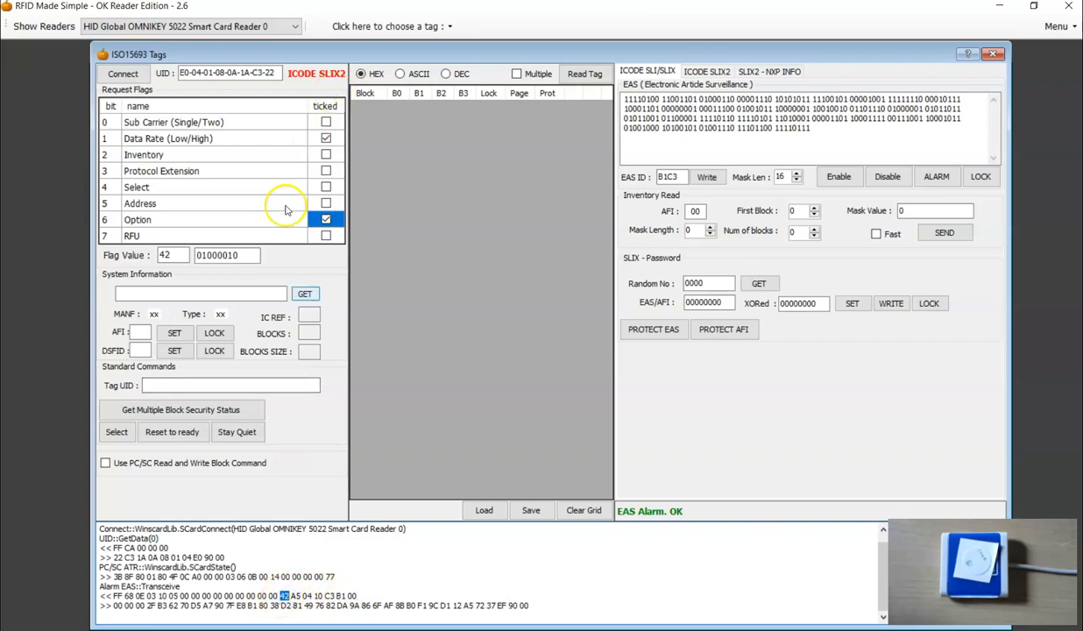
double_click(298, 596)
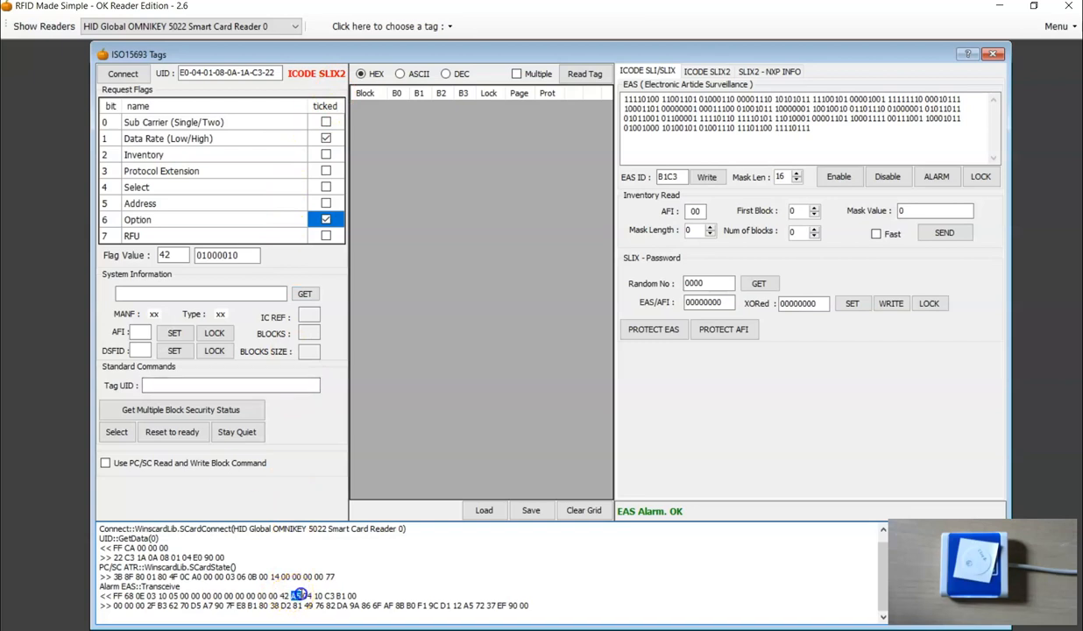
left_click(303, 602)
double_click(308, 596)
left_click(319, 596)
left_click(338, 601)
double_click(327, 596)
left_click(369, 589)
Compare the entered EAS ID with the tag's EAS ALARM response in the log.
left_click_drag(667, 177, 659, 176)
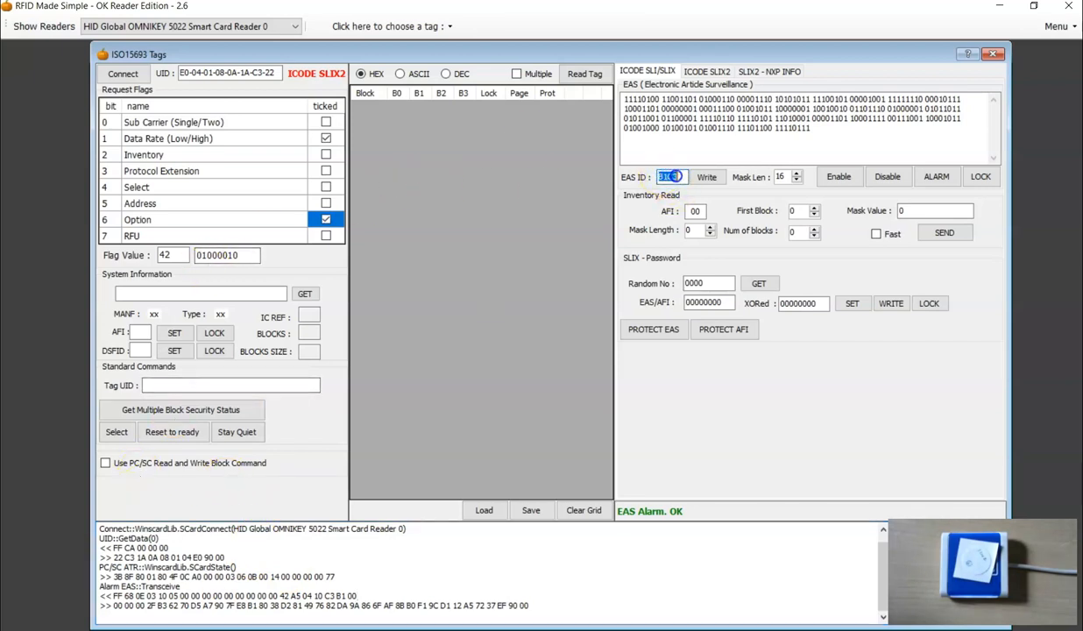
left_click(678, 177)
left_click(671, 176)
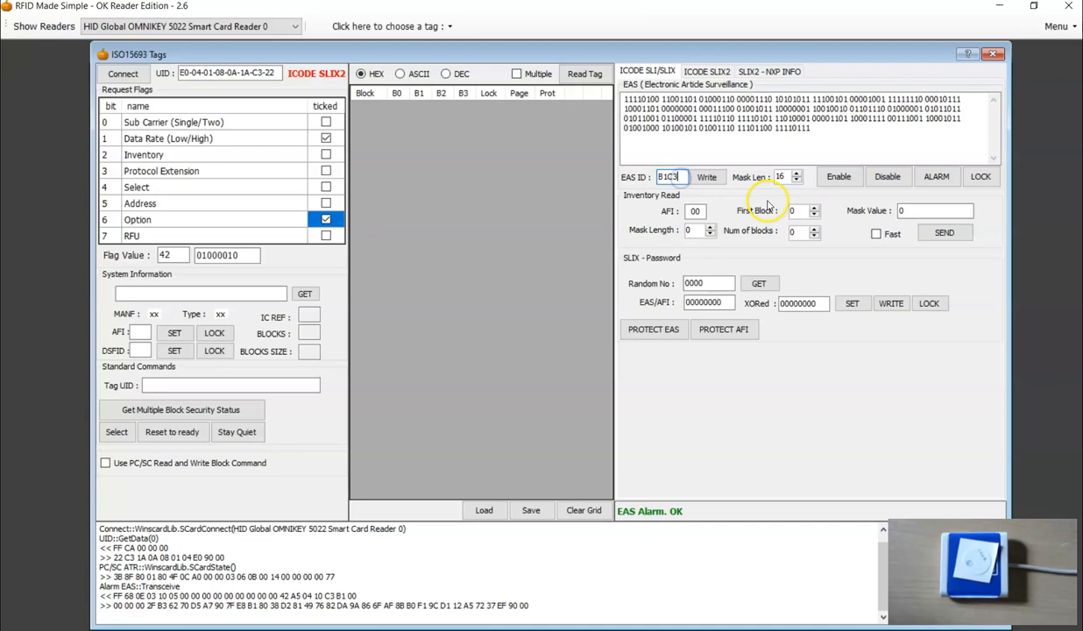
left_click(574, 610)
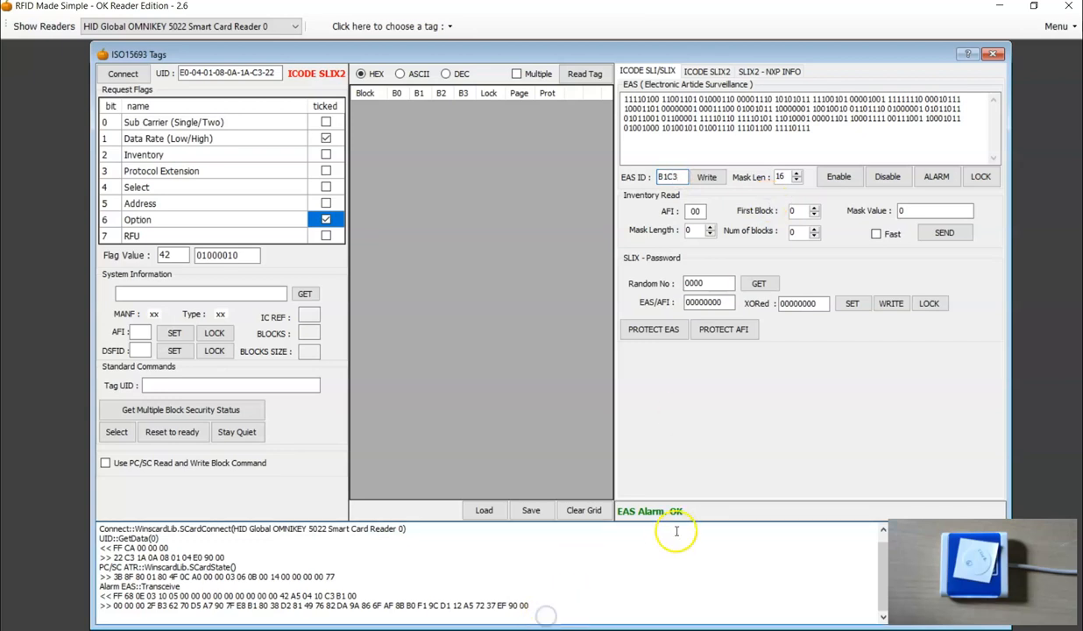
left_click(550, 604)
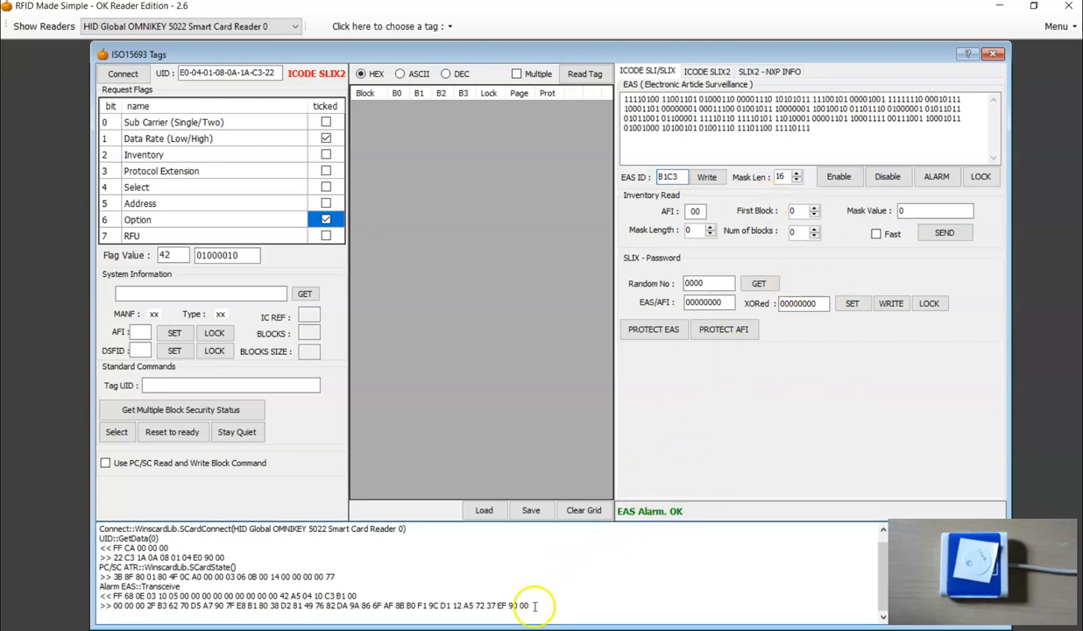
Change the EAS ID to B1C0, send EAS ALARM and examine the response bytes in the log.
left_click(681, 176)
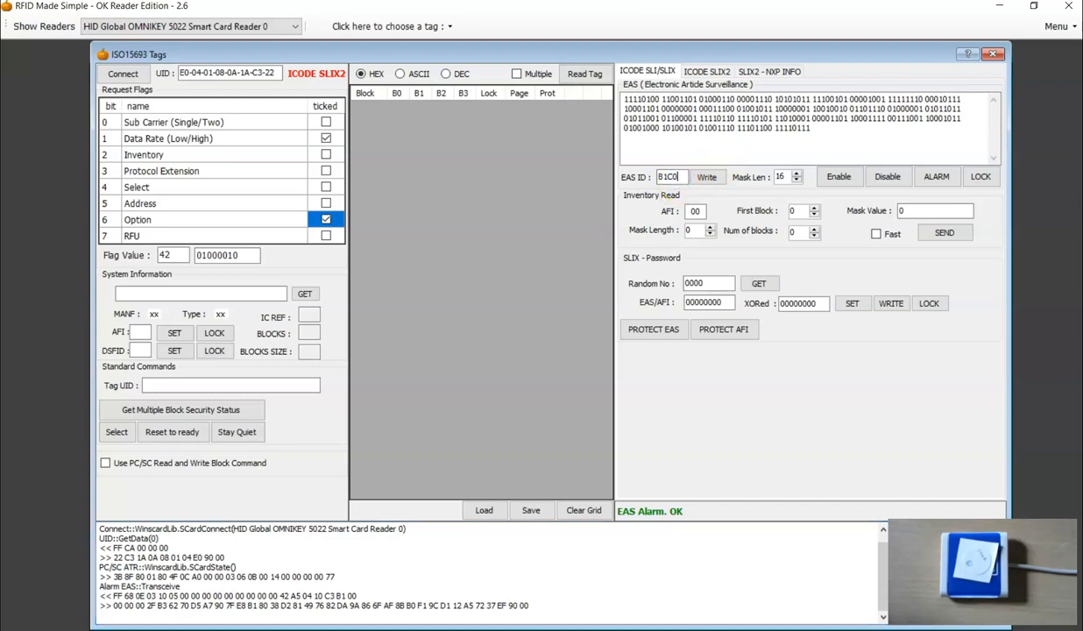
left_click(937, 178)
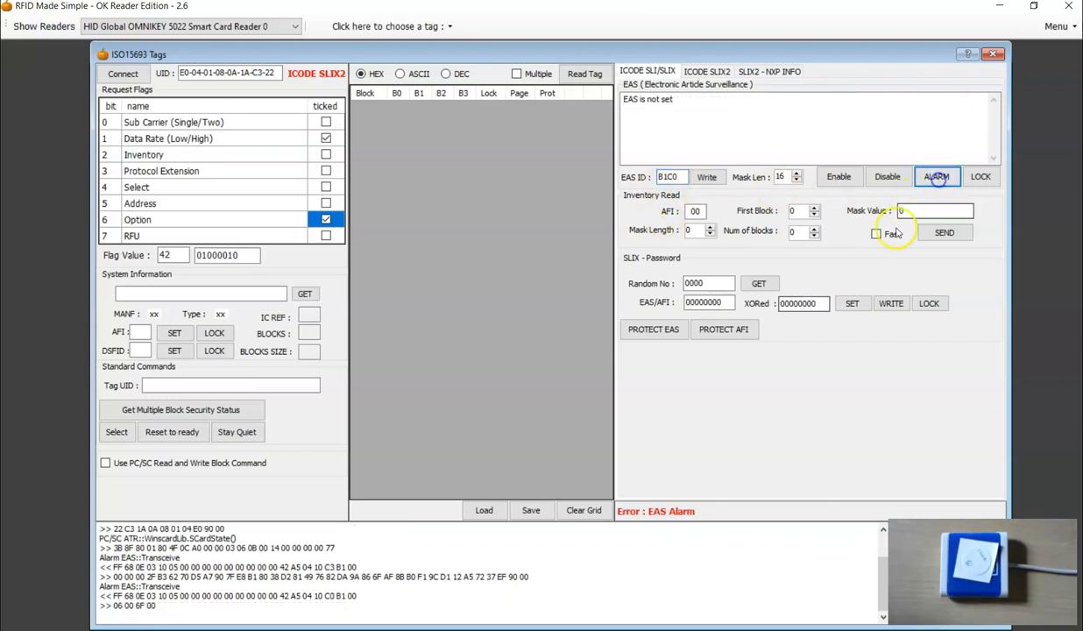
left_click_drag(112, 605, 163, 607)
left_click(184, 607)
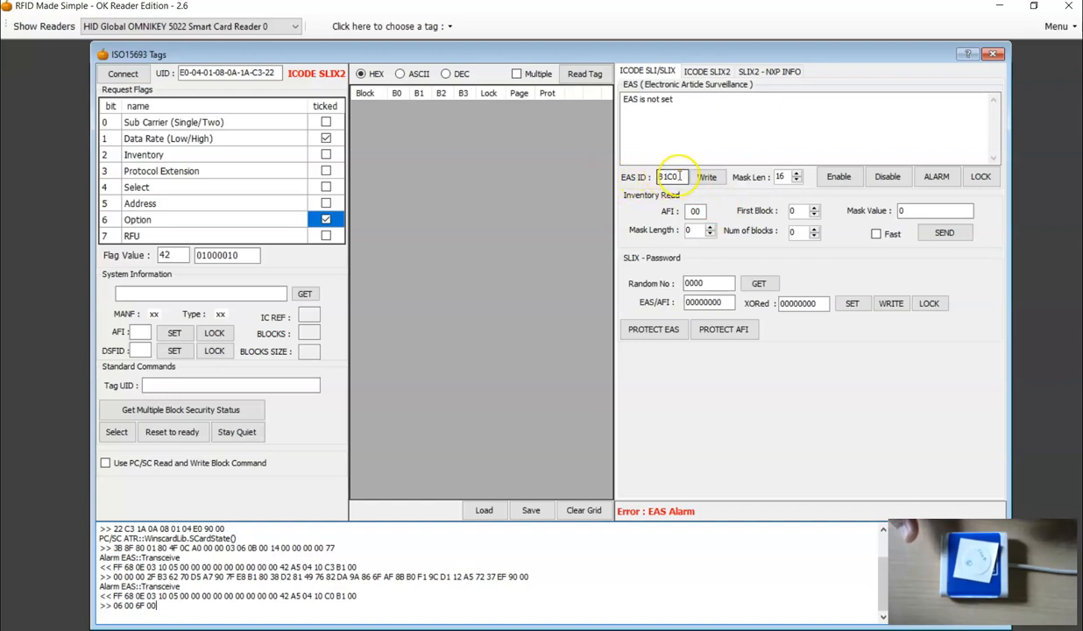
Replace the EAS ID with C3 and set the mask length to 8.
double_click(671, 177)
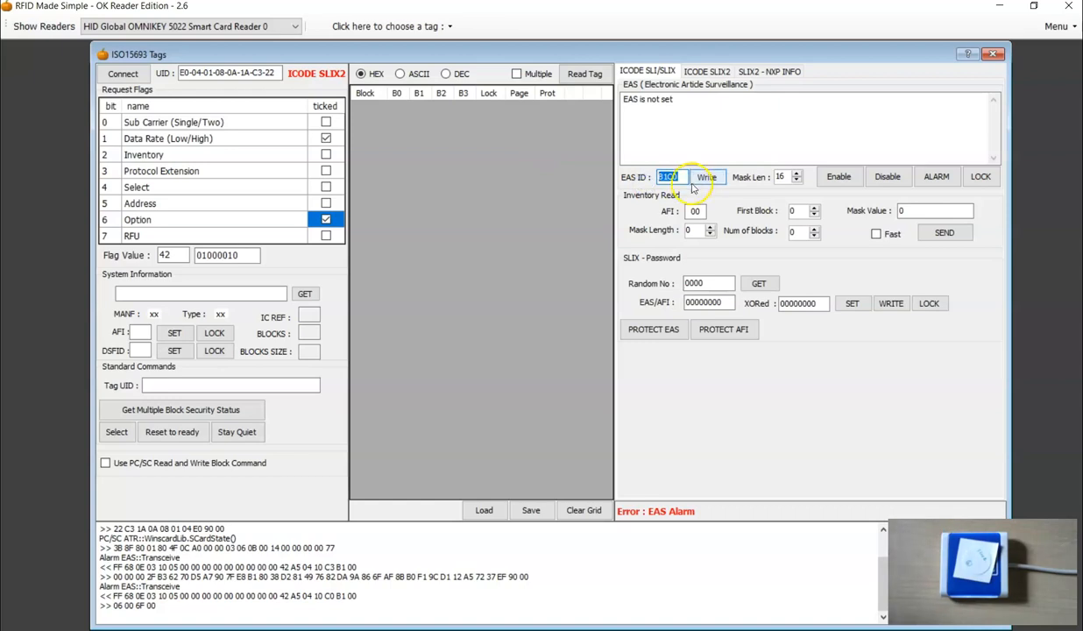
type("C3")
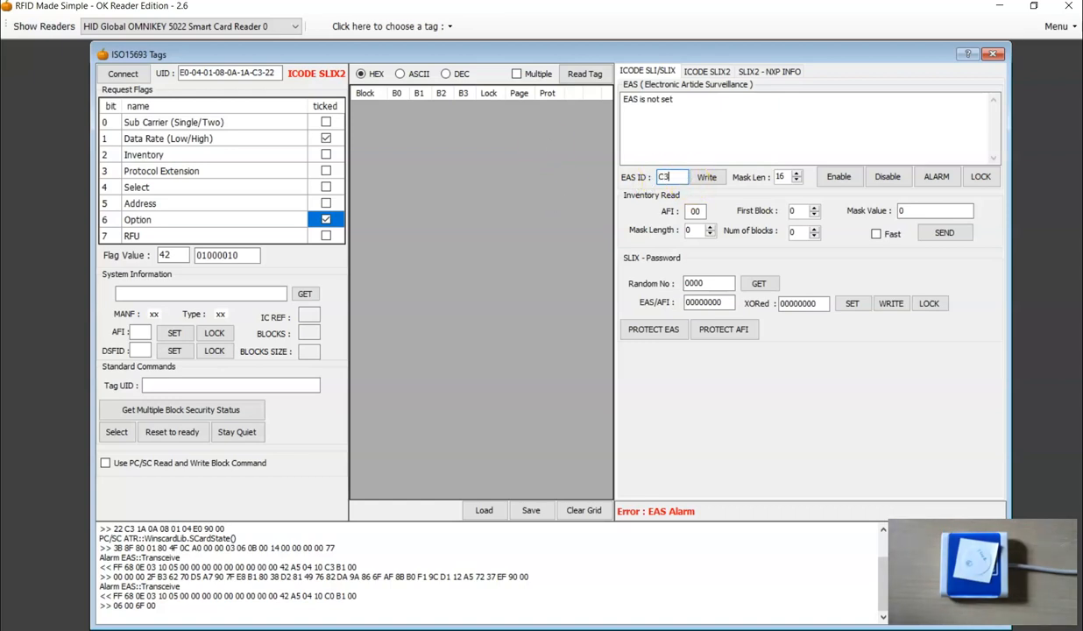
left_click(797, 180)
left_click(787, 177)
left_click(797, 173)
left_click(797, 174)
left_click(797, 181)
Complete the EAS ID to B1C3 and send EAS ALARM.
left_click_drag(679, 178, 612, 179)
left_click(659, 178)
type("B1")
left_click(936, 177)
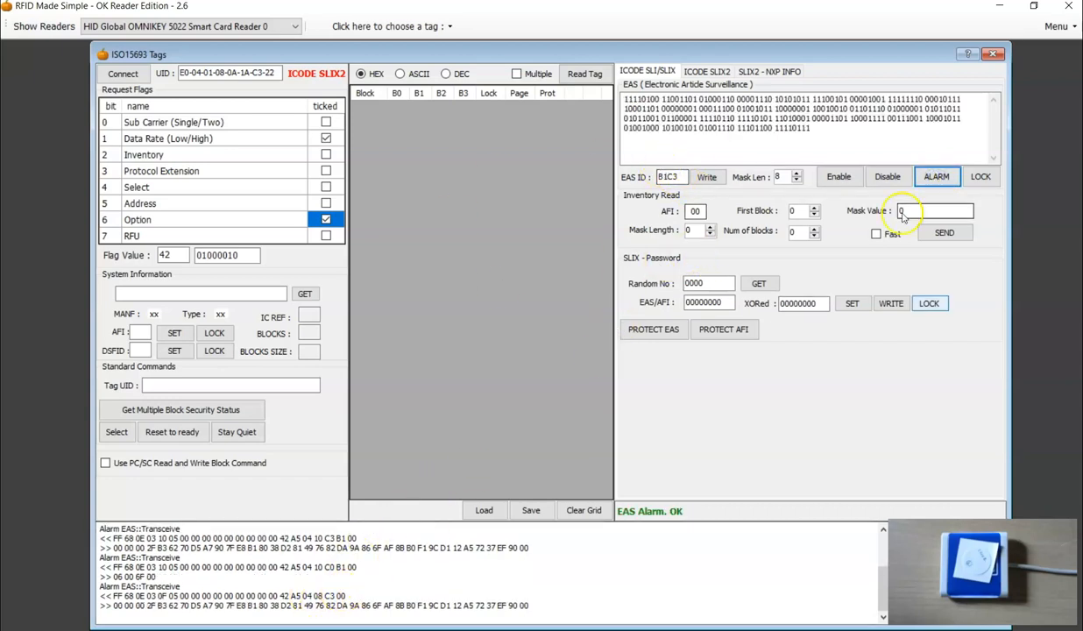
Compare the C3 half of the EAS ID with the mask bytes of the EAS ALARM requests in the log.
left_click(668, 176)
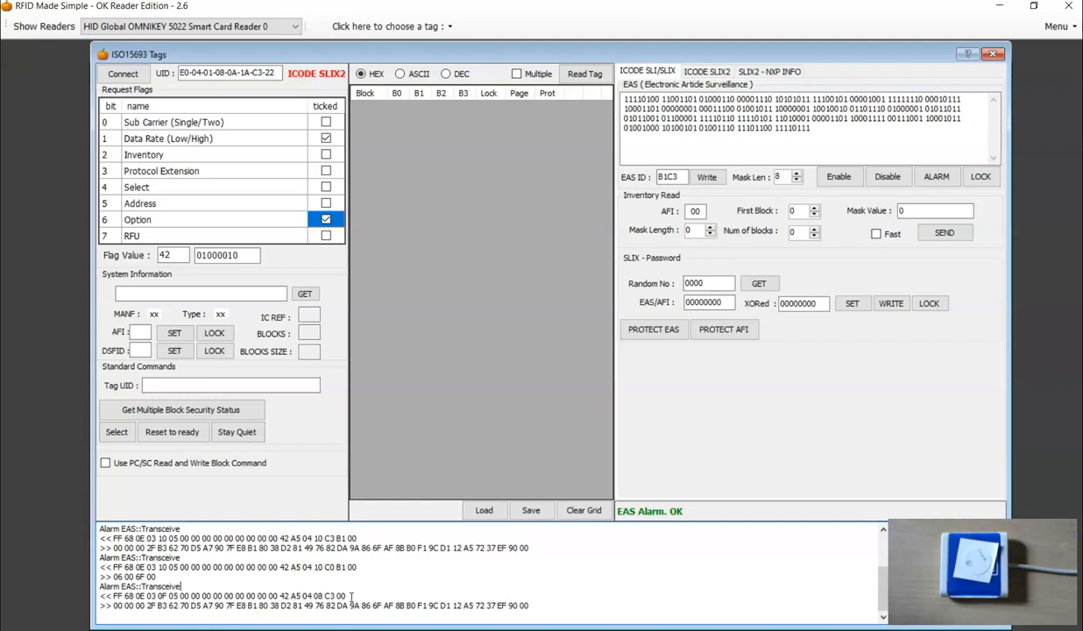
double_click(673, 177)
left_click(682, 177)
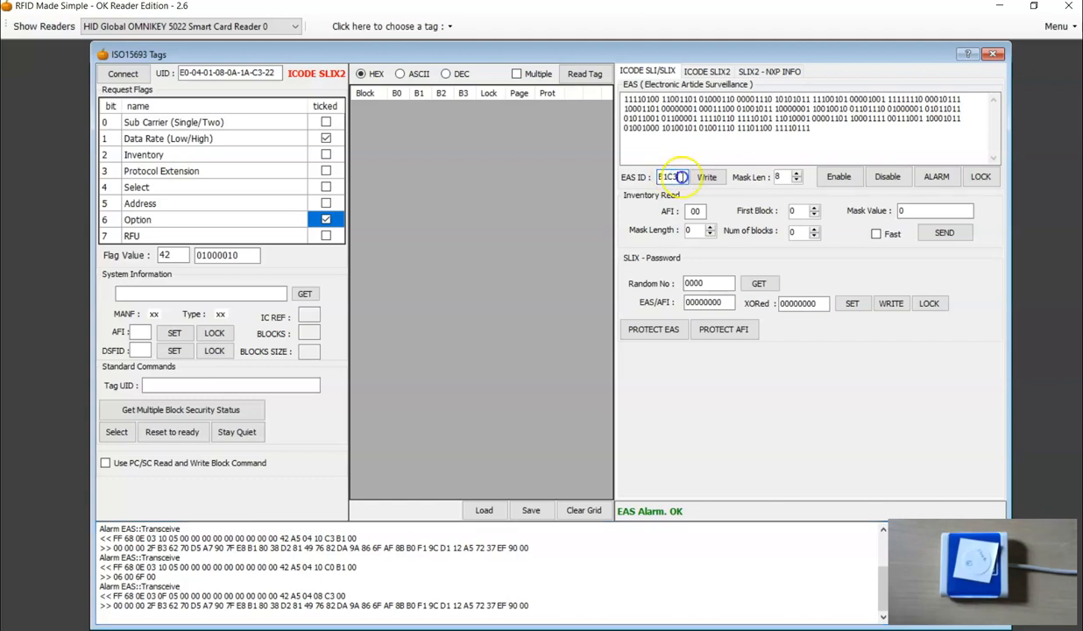
left_click(548, 597)
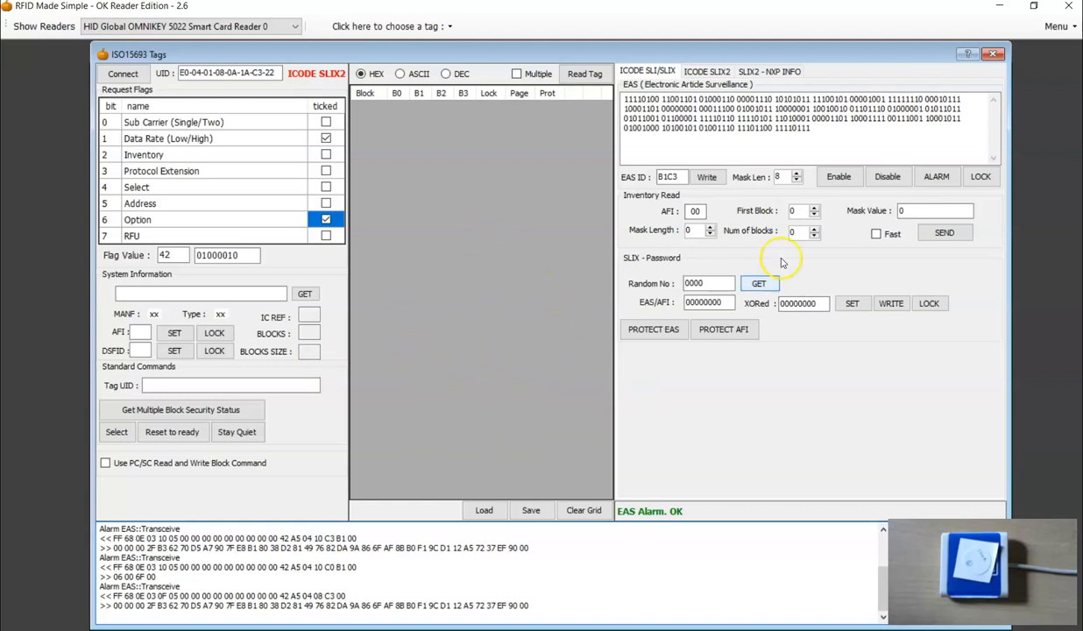
left_click(670, 177)
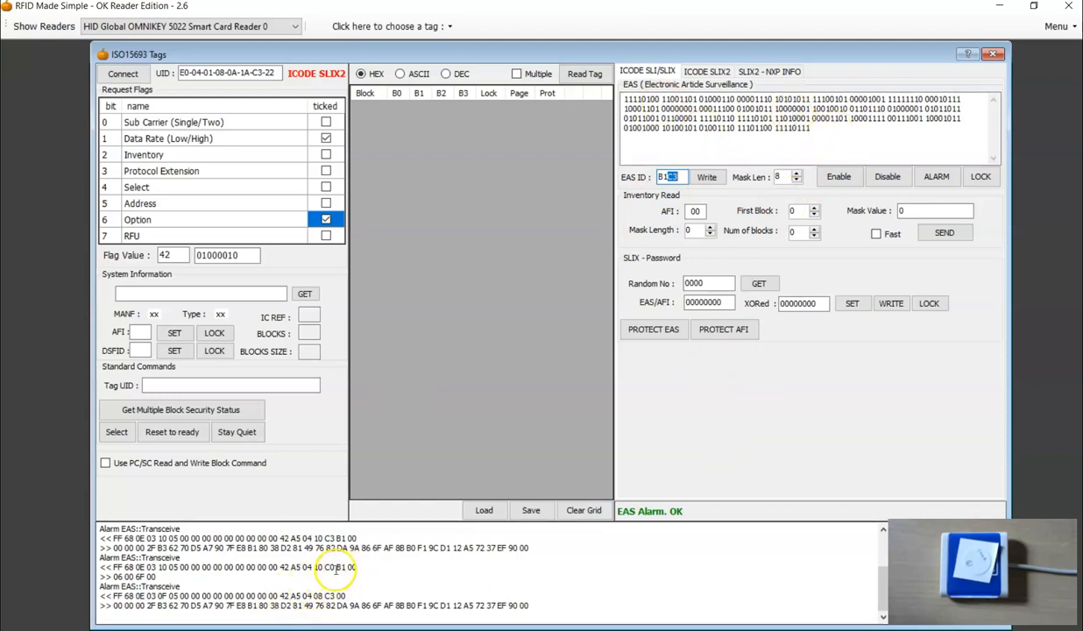
left_click_drag(269, 567, 347, 567)
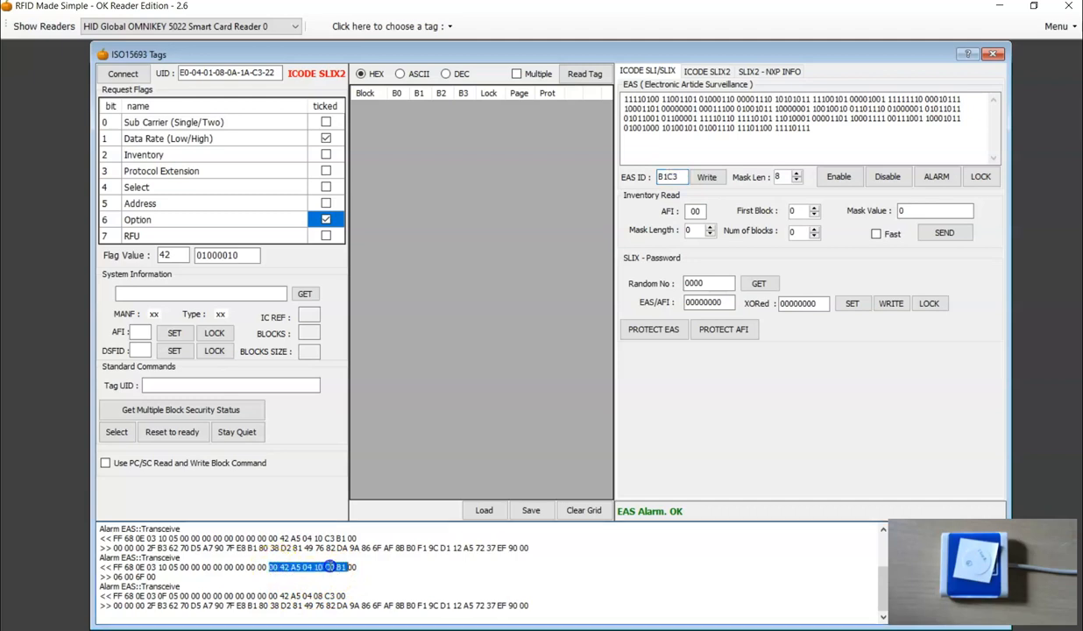
Examine the mask length and mask value bytes of the latest EAS ALARM request in the log.
left_click_drag(269, 596, 358, 590)
left_click(319, 595)
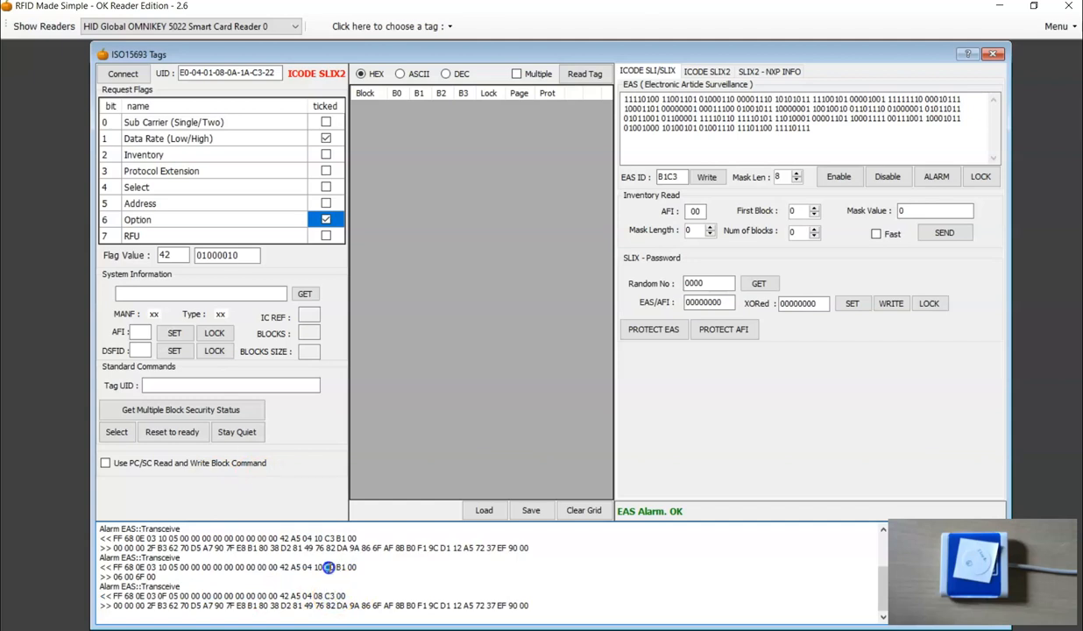
left_click(330, 587)
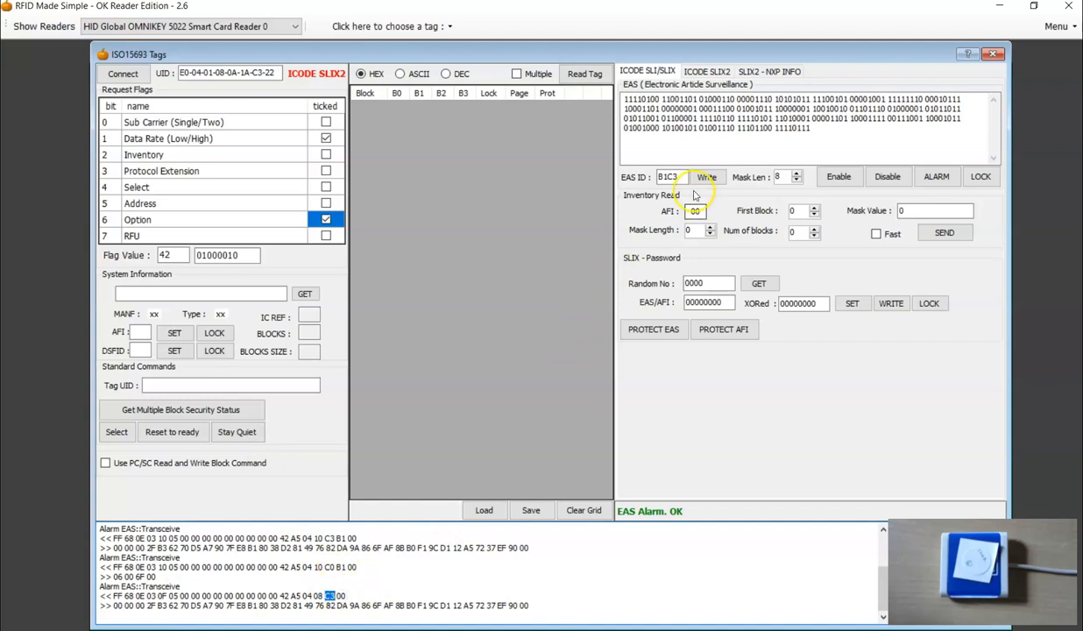
left_click(324, 595)
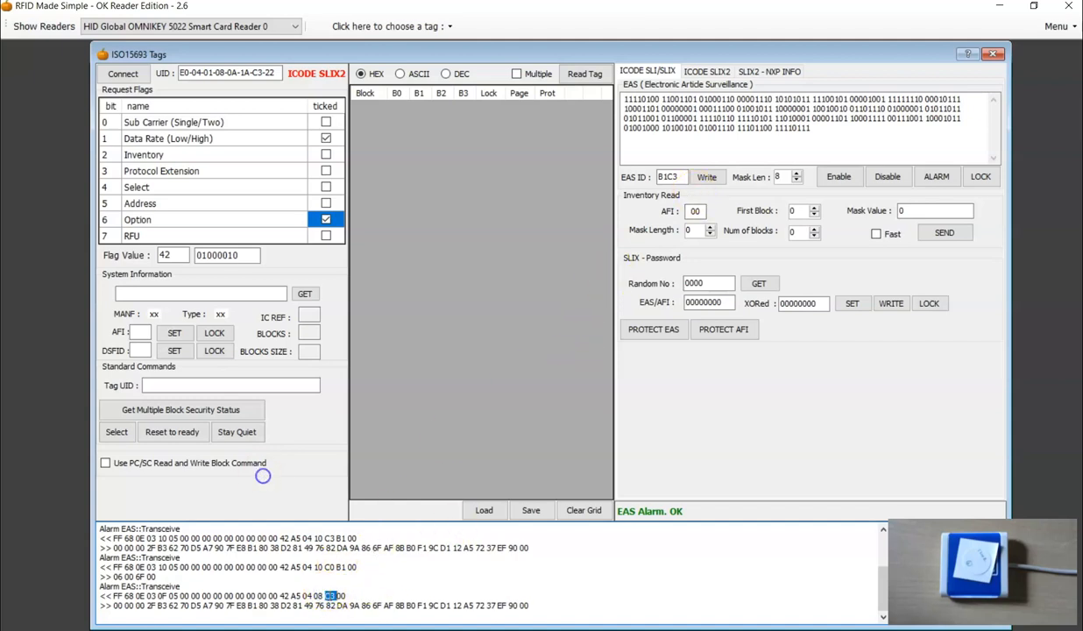
left_click(264, 598)
Send EAS ALARM with the EAS ID shortened to C3, send it again with B1, and examine the last exchange in the log.
left_click_drag(686, 177, 576, 196)
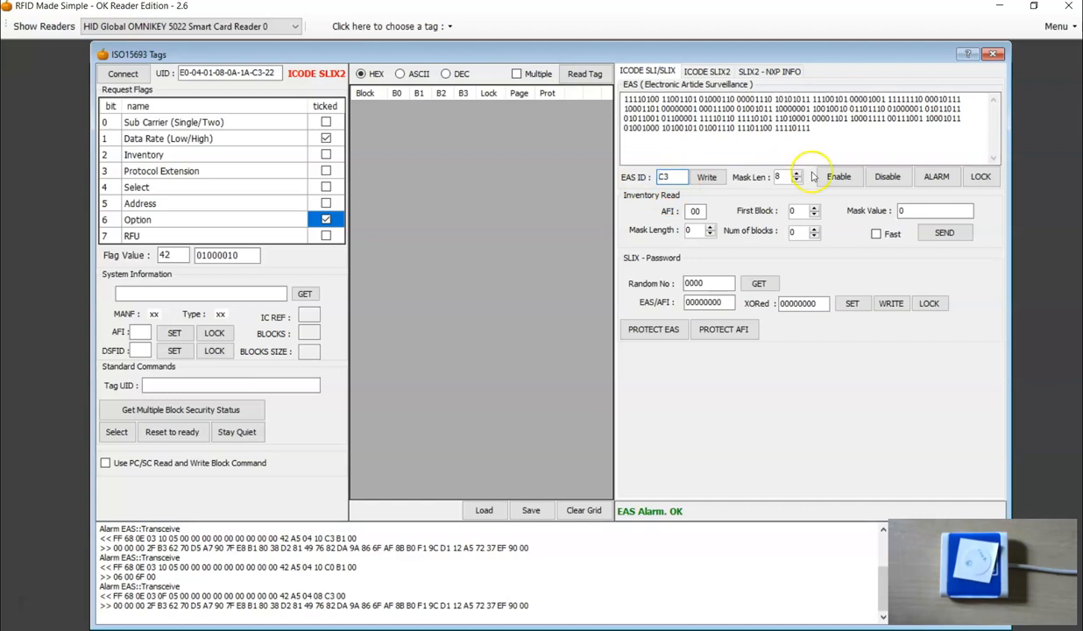
left_click(936, 176)
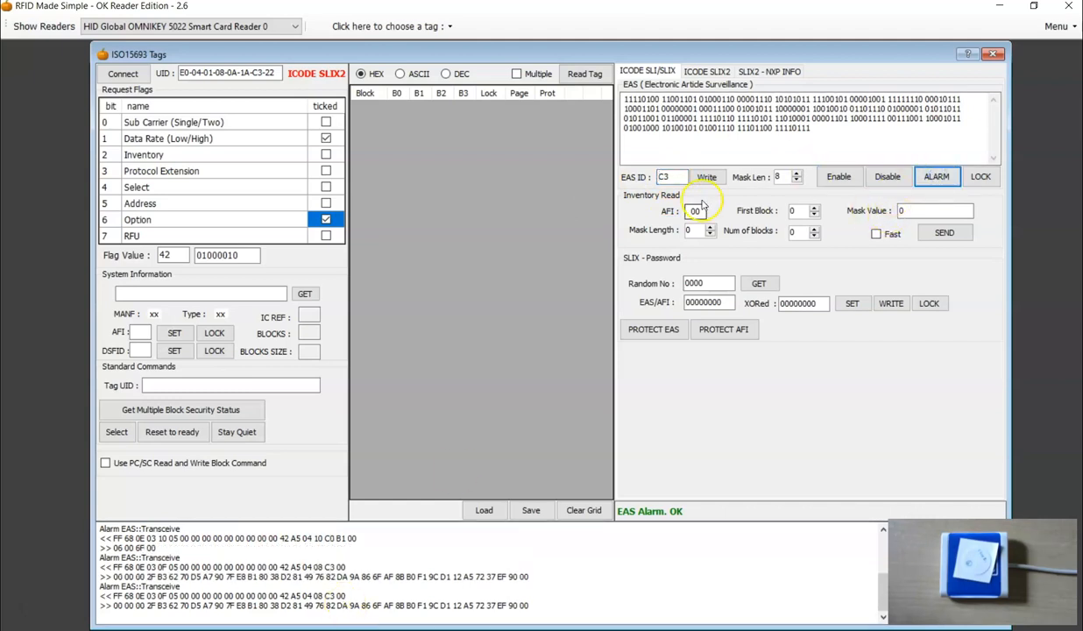
mouse_move(668, 176)
left_mouse_down()
mouse_move(542, 140)
mouse_move(663, 177)
left_mouse_up()
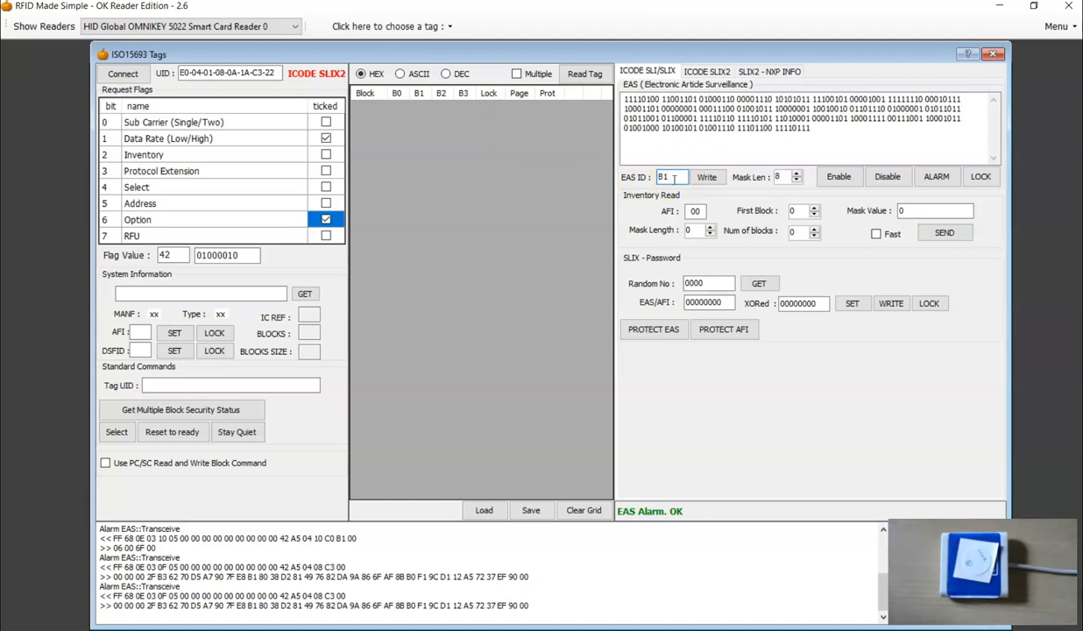
left_click(934, 177)
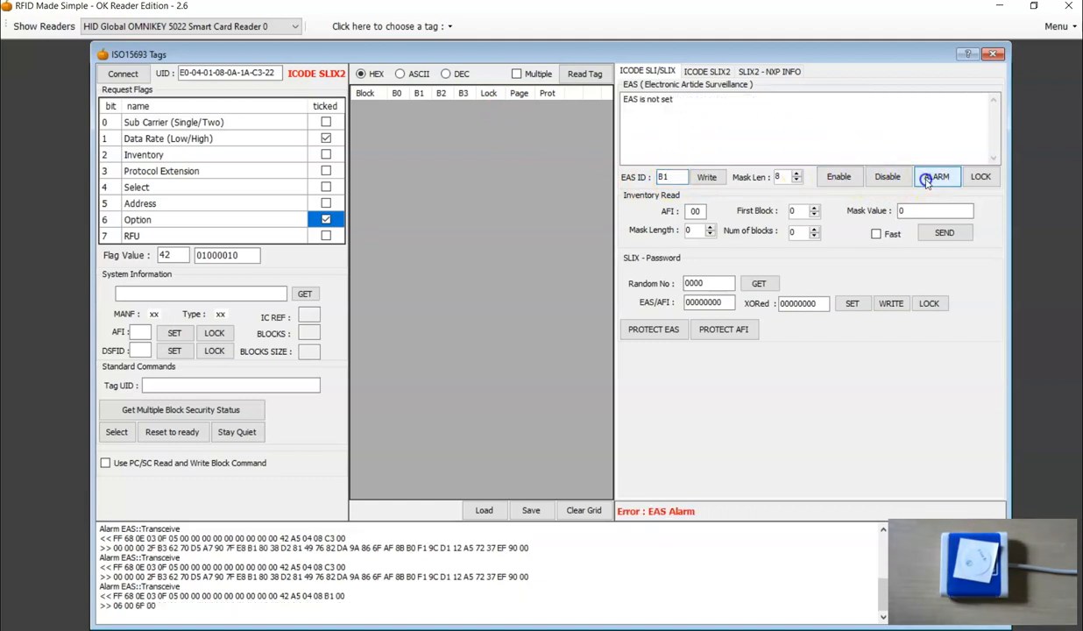
left_click_drag(177, 605, 103, 596)
left_click(123, 596)
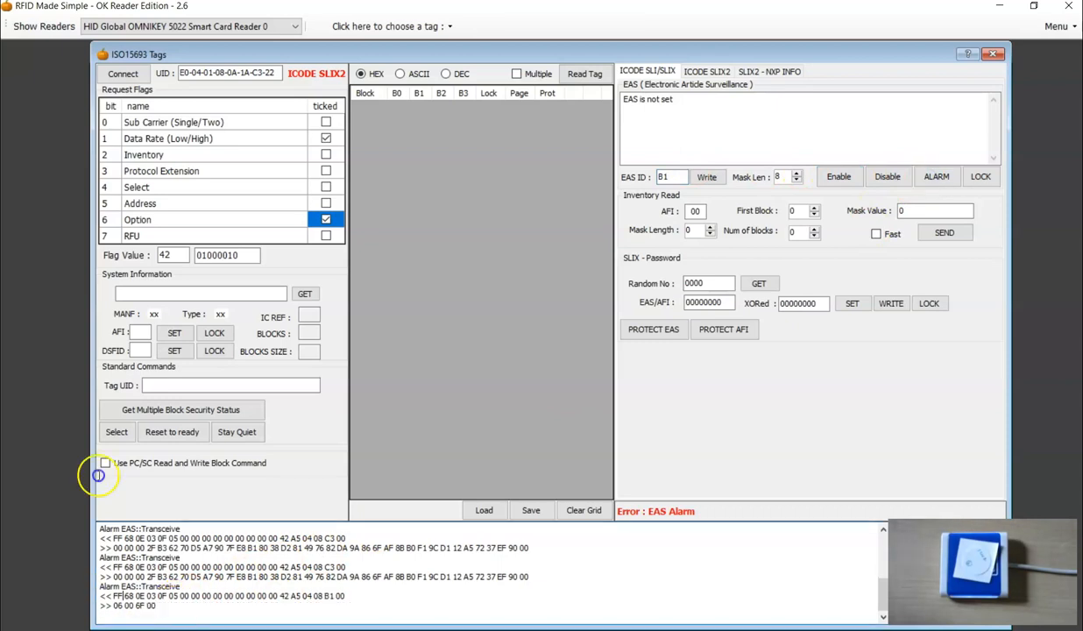
Set the EAS ID to B1C3 and send EAS ALARM with the 8-bit mask.
left_click_drag(670, 177, 650, 179)
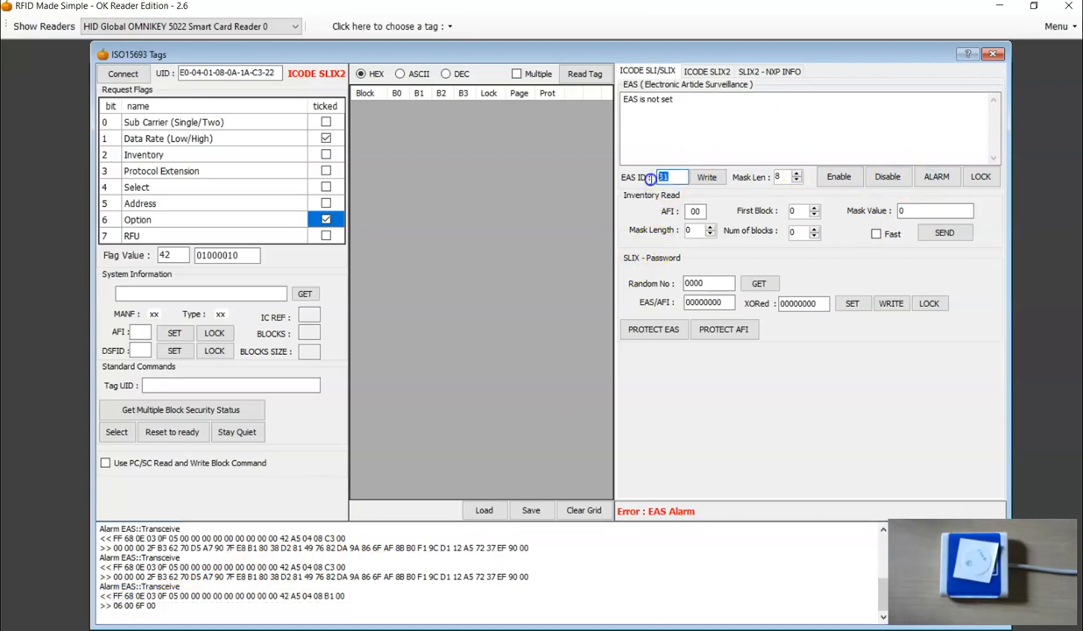
left_click(417, 595)
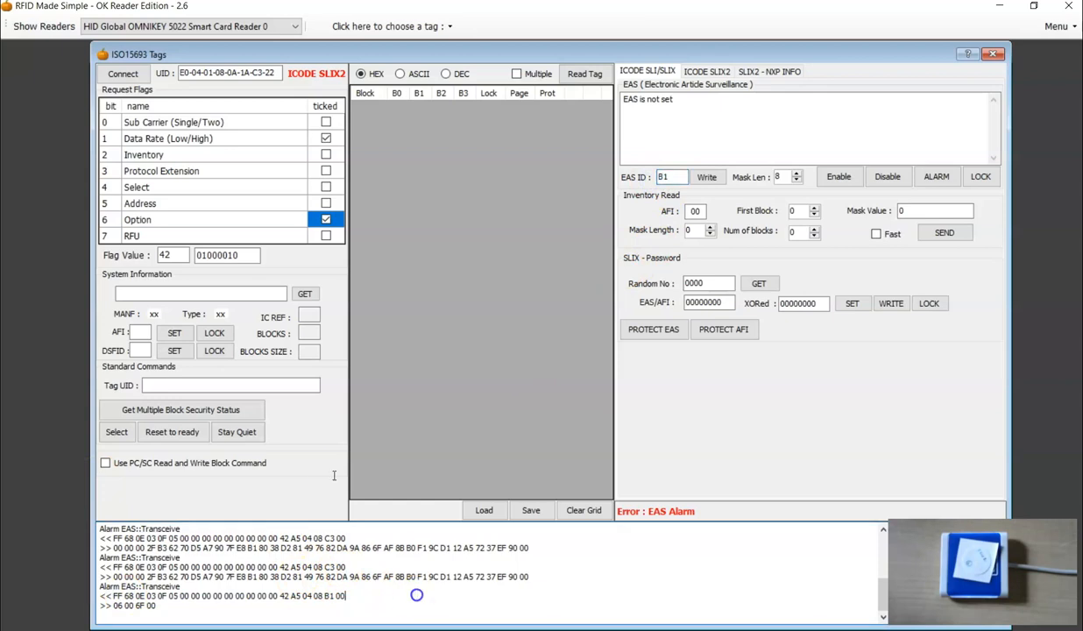
left_click(673, 177)
type("C3")
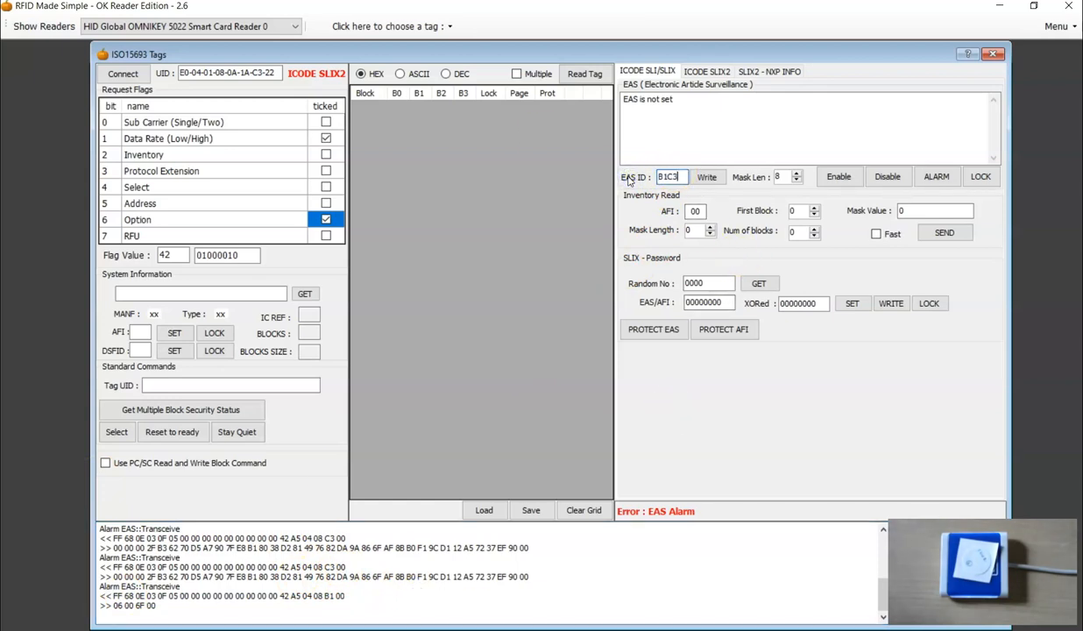
left_click(936, 176)
left_click(430, 592)
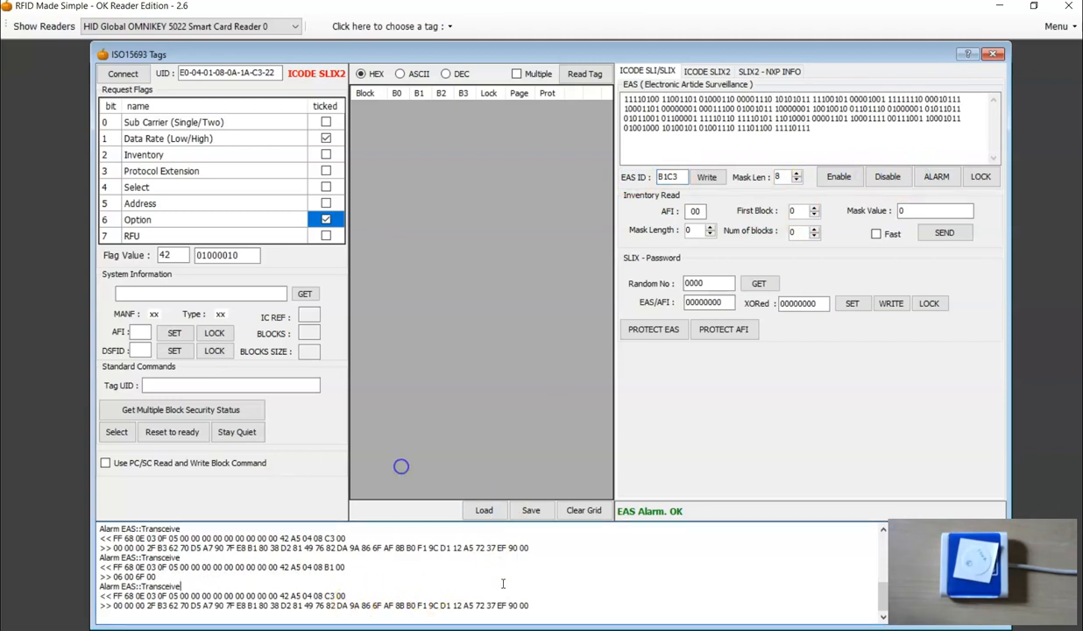